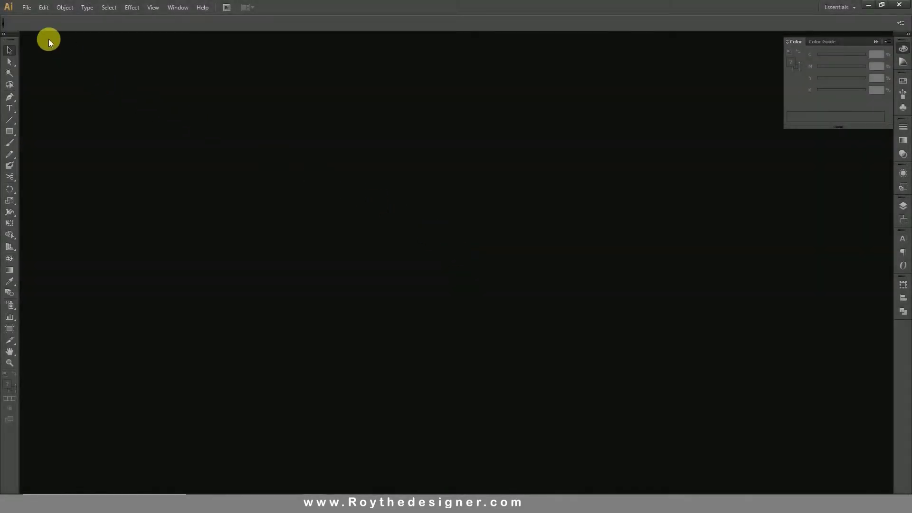
Step: Create a 1280 × 720 px CMYK document titled 'N Letter Logo Design Tutorial'
left_click(27, 8)
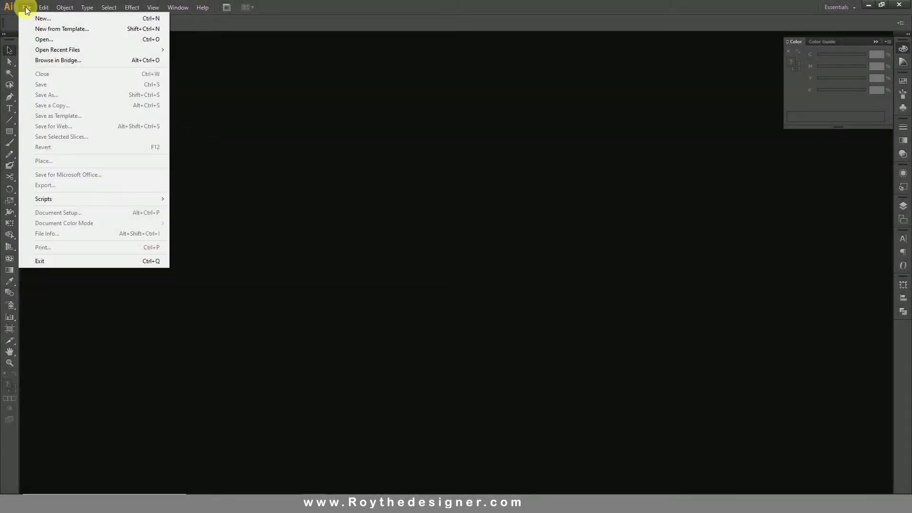
left_click(46, 21)
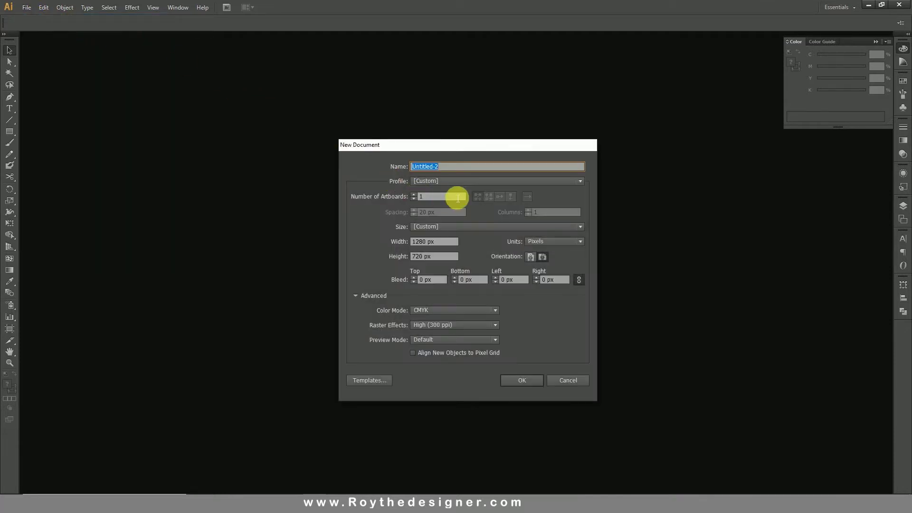
type("n")
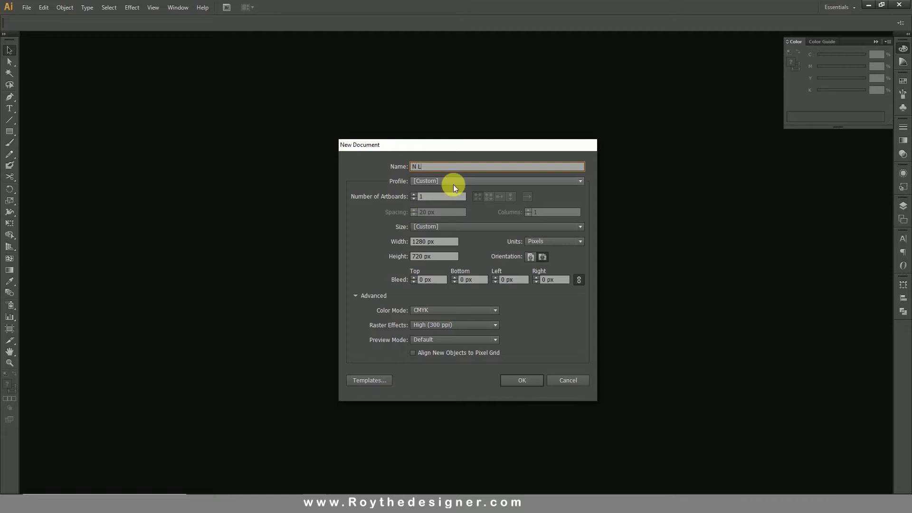
type(" Letter Logo Design Tutorial")
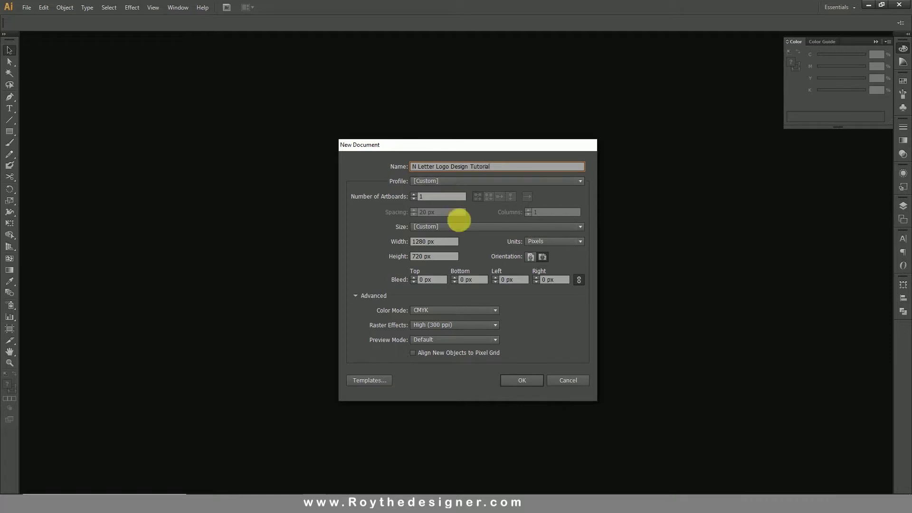
left_click(526, 381)
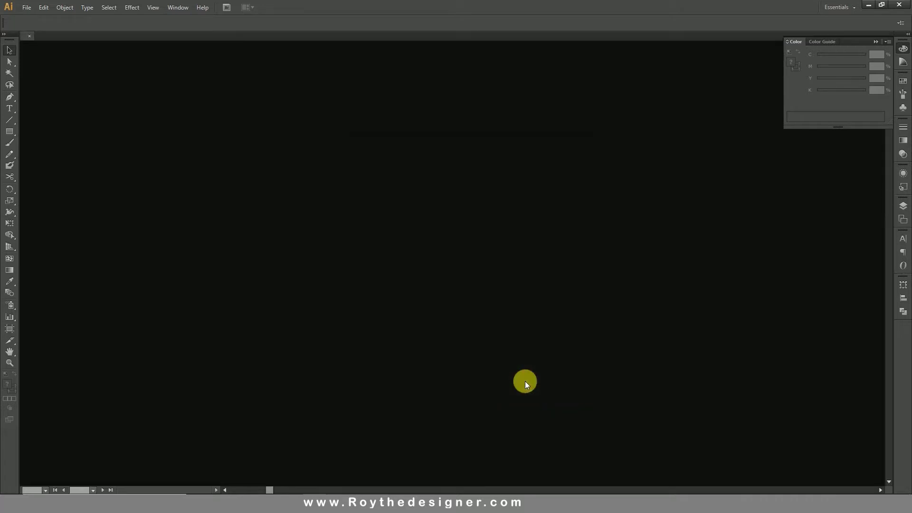
Step: Fit the artboard to the window and type a lowercase 'n' near its centre
key("ctrl+0")
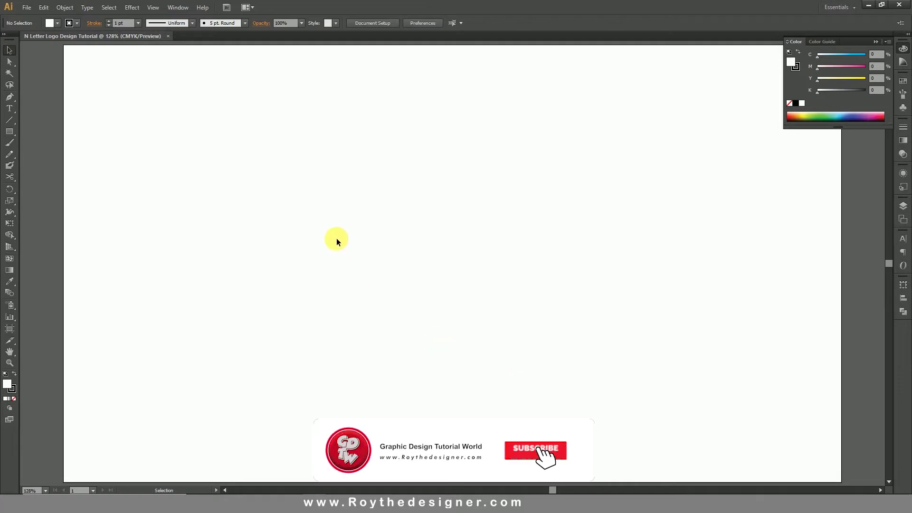
left_click(13, 109)
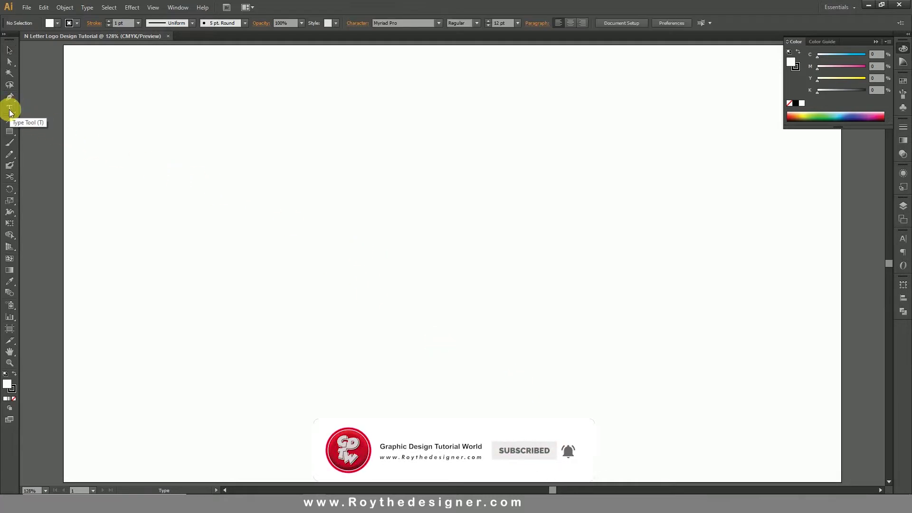
left_click(400, 240)
type("n")
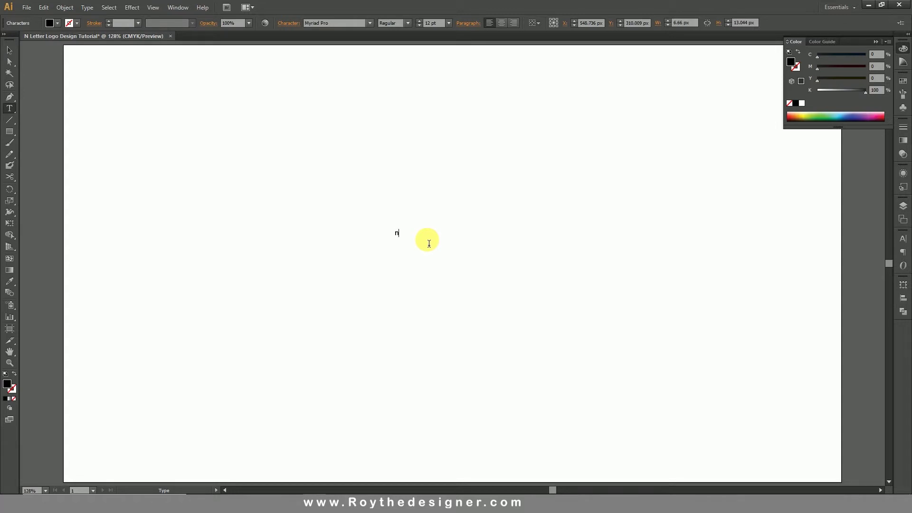
Step: Enlarge the n's font size from 72 pt up to 144 pt
left_click_drag(408, 238, 389, 236)
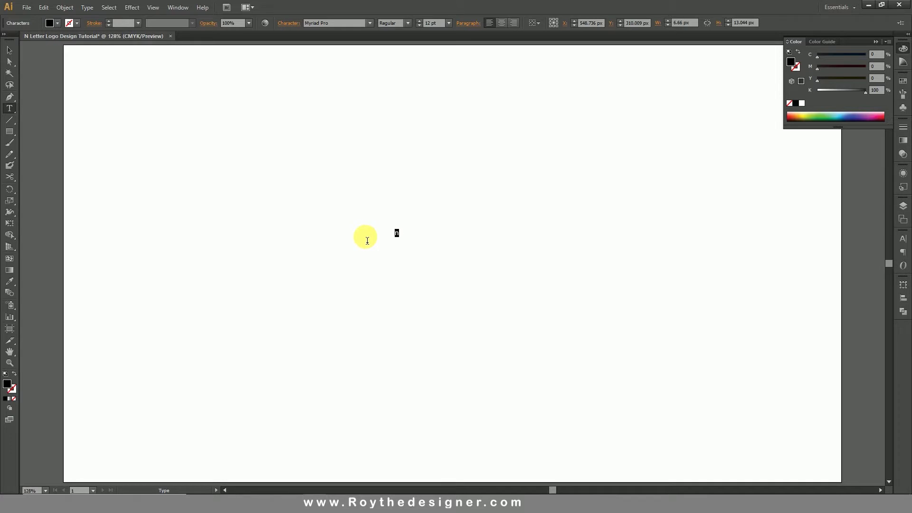
left_click(449, 23)
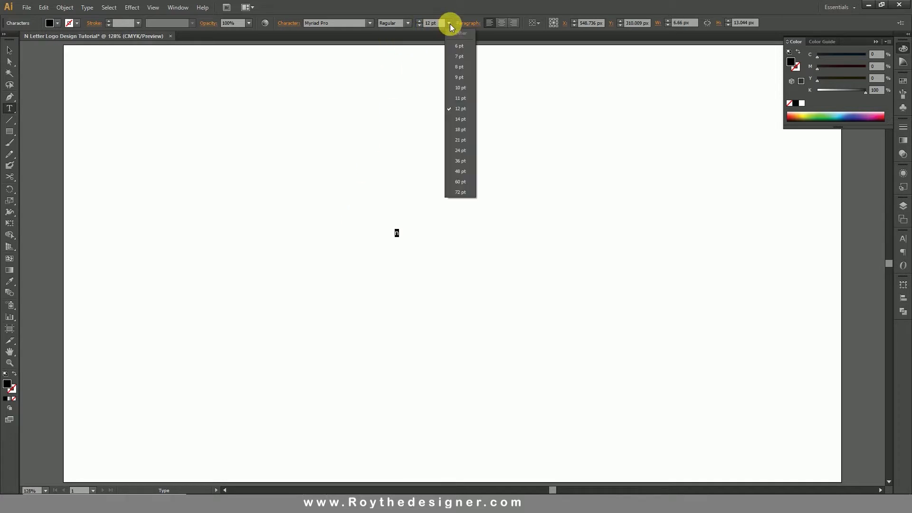
left_click(459, 192)
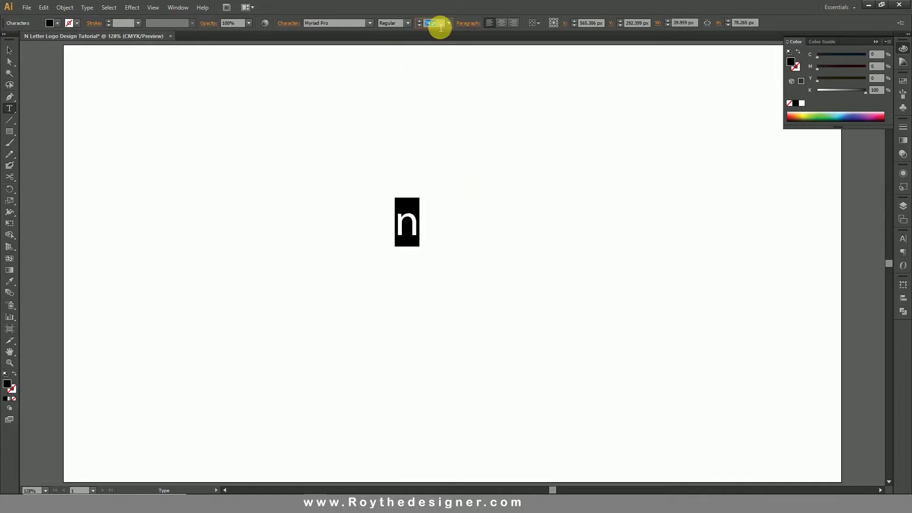
key("Up")
key("Up")
key("Up")
key("Up")
key("Up")
key("Up")
key("Up")
key("Up")
key("Up")
key("Up")
key("Up")
key("Up")
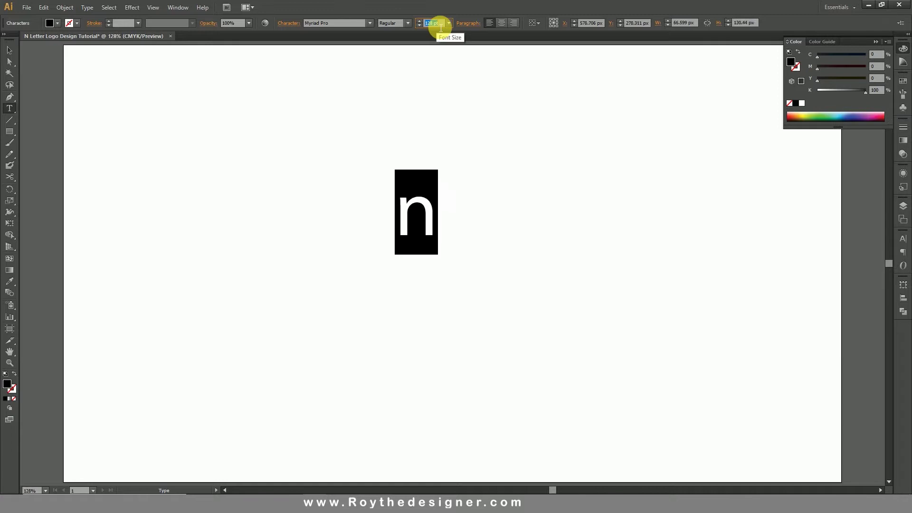
key("Up")
key("Up")
key("Up")
key("Up")
key("Up")
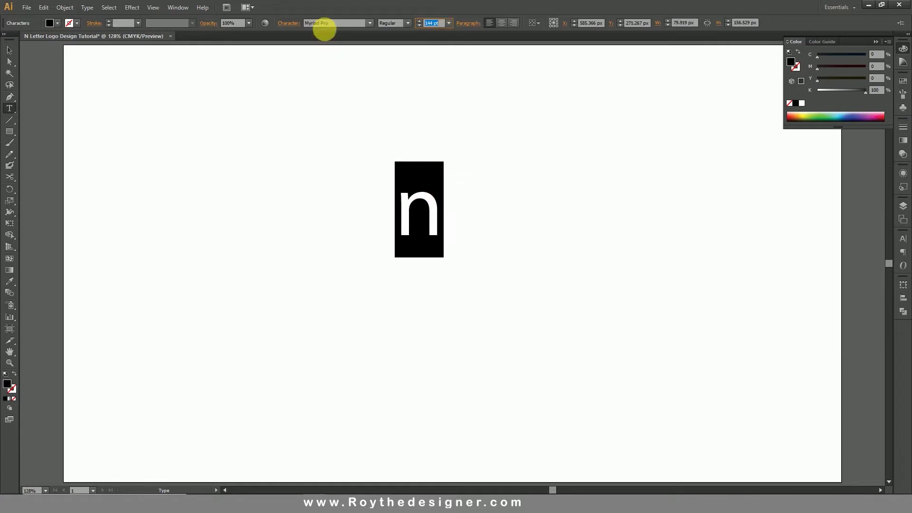
Step: Preview fonts on the n, including Prestige Elite Std Bold, then settle on Rapier LET
left_click(338, 23)
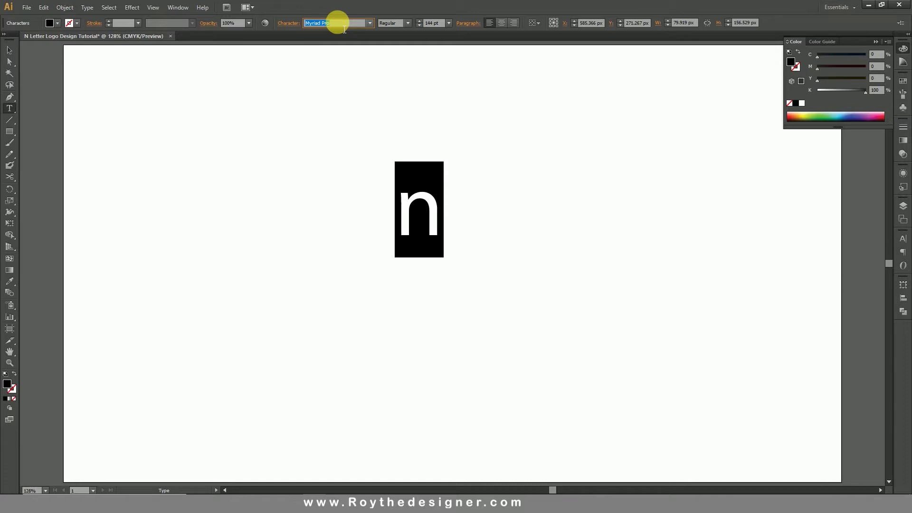
key("Down")
key("Down")
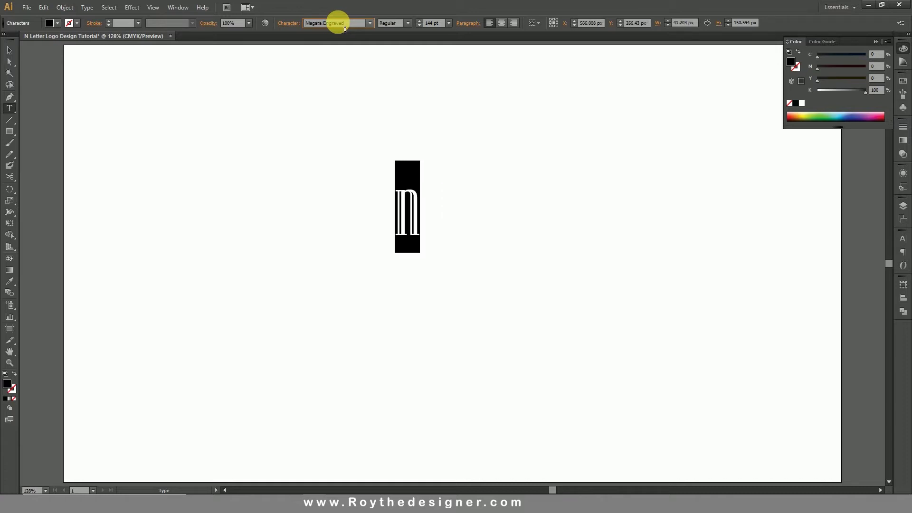
key("Down")
key("Down")
key("Down")
key("Down")
key("Down")
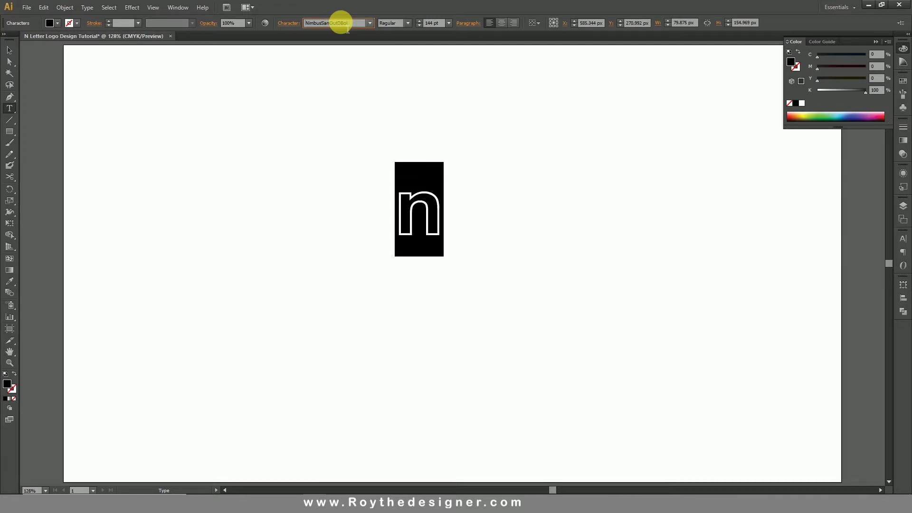
type("Prestige Elite Std Bold")
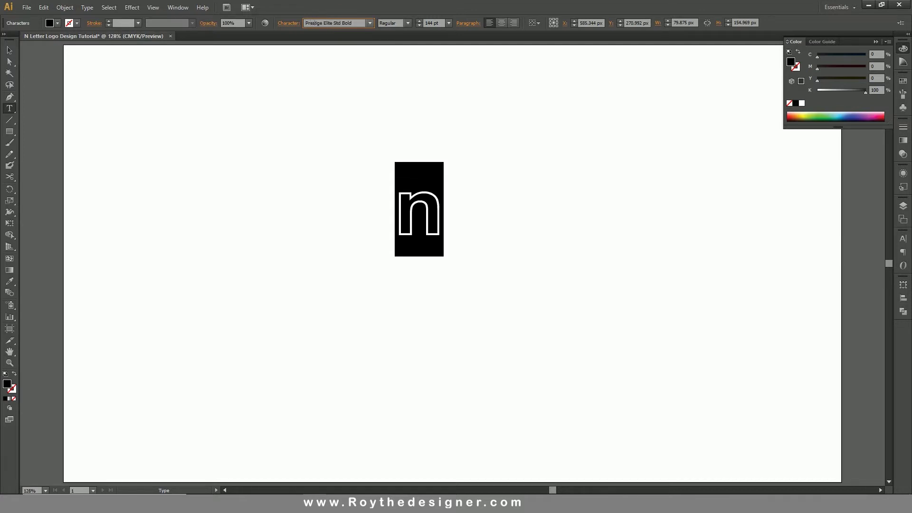
left_click(341, 23)
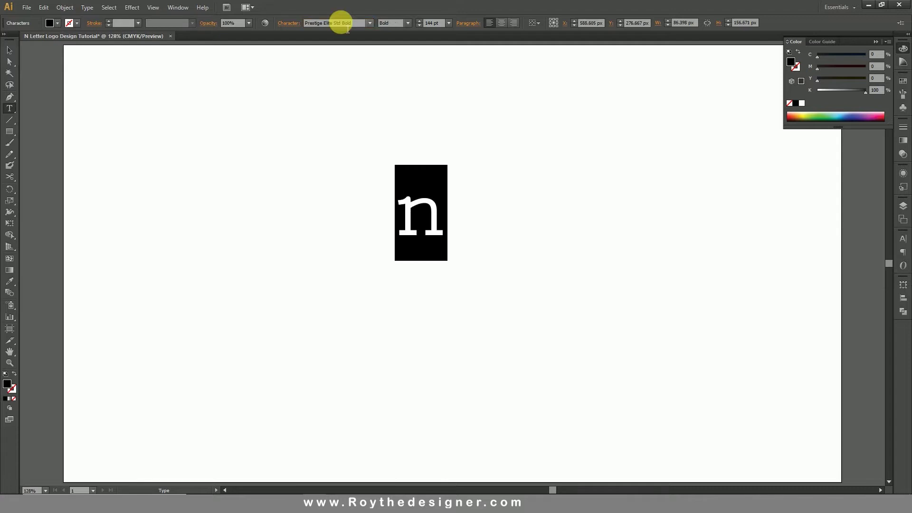
left_click(341, 23)
type("r LET Let Plain:1.0")
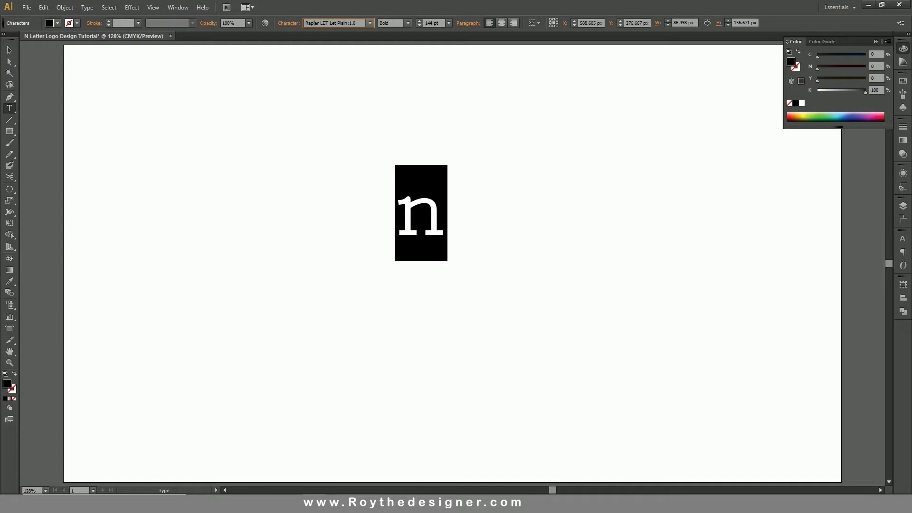
left_click(340, 23)
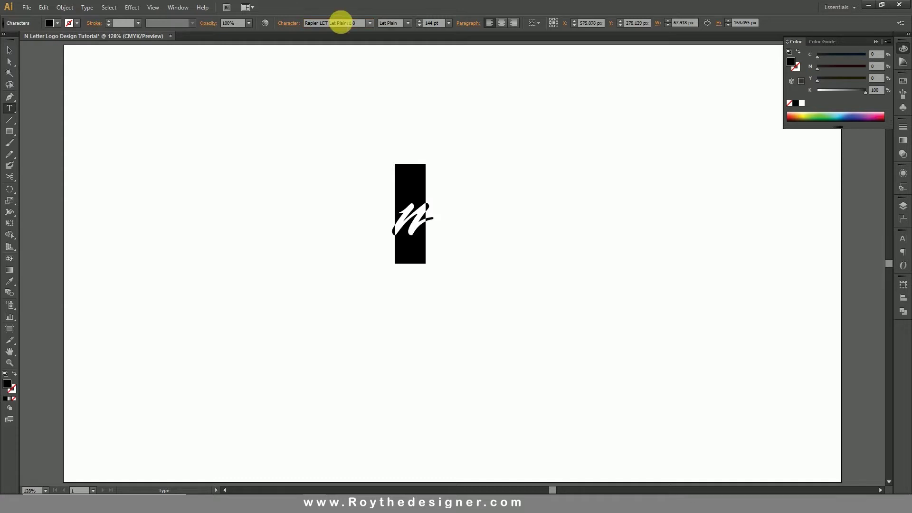
left_click(10, 50)
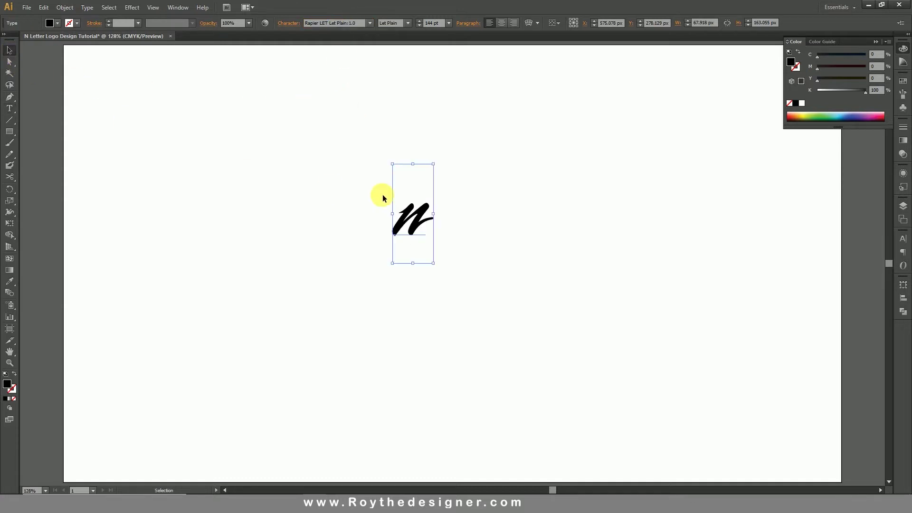
Step: Scale the Rapier LET n to about 233 px wide and expand it into outlines
left_click_drag(433, 164, 537, 90)
left_click_drag(466, 214, 487, 214)
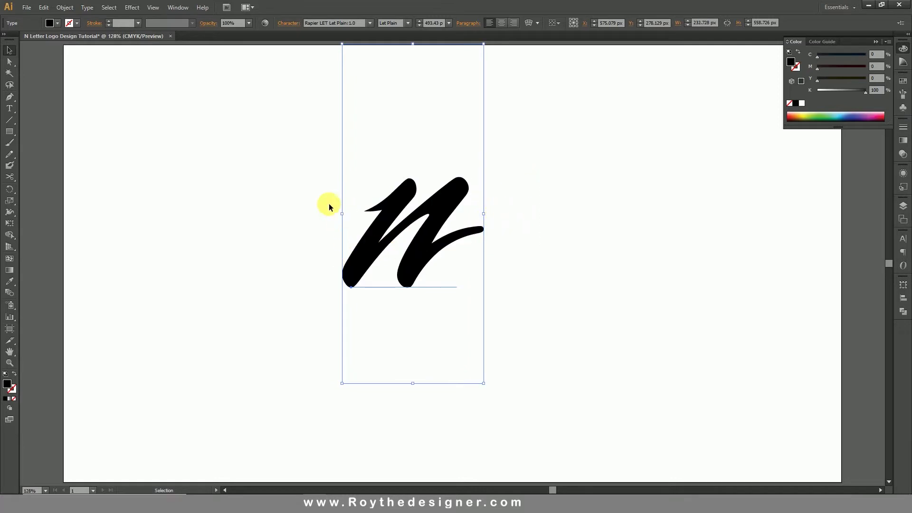
left_click(64, 7)
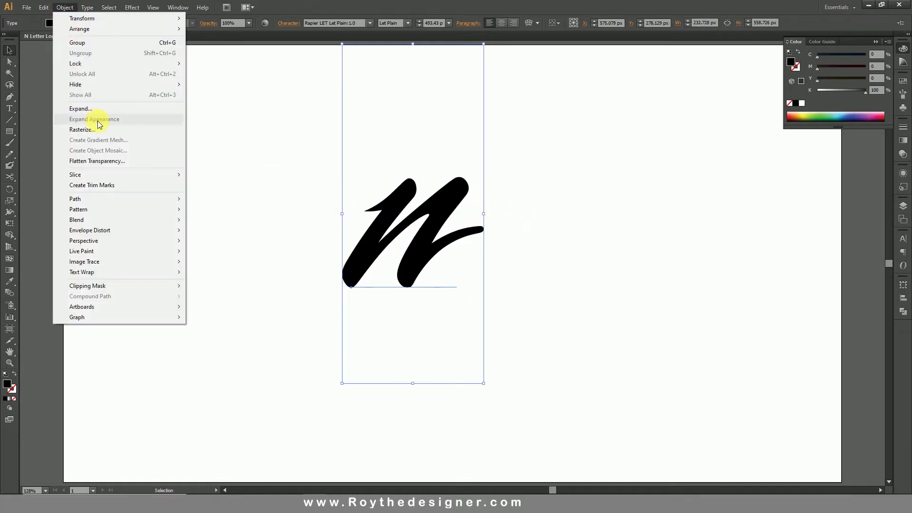
left_click(81, 108)
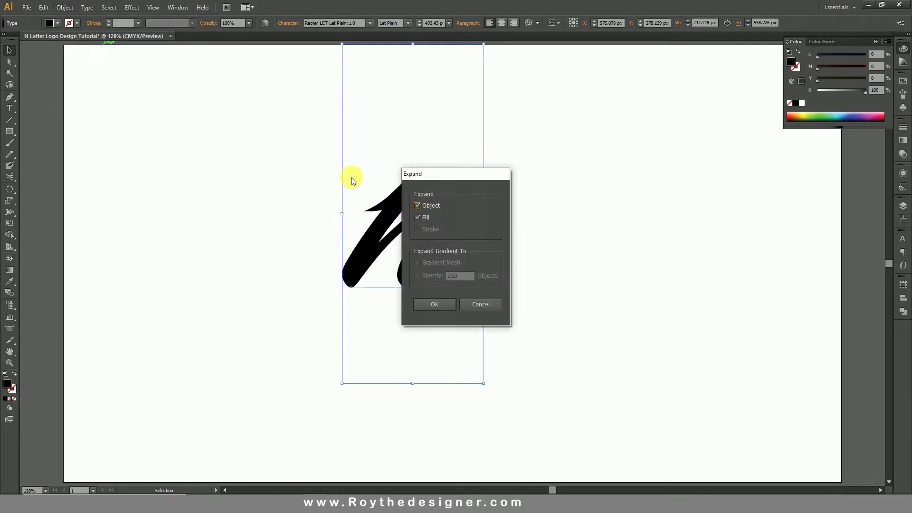
left_click(443, 306)
left_click(578, 150)
left_click(358, 288)
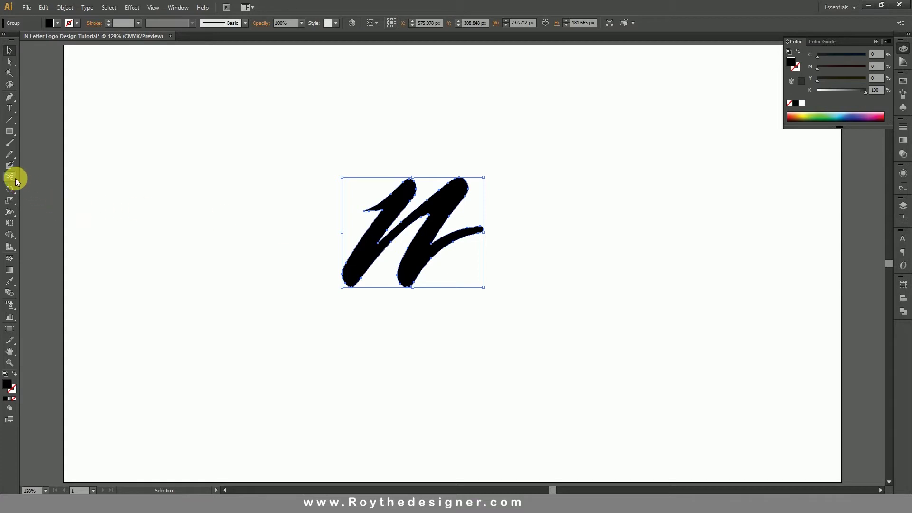
Step: Shear the n from its bottom-left corner so it leans further right
left_click(16, 201)
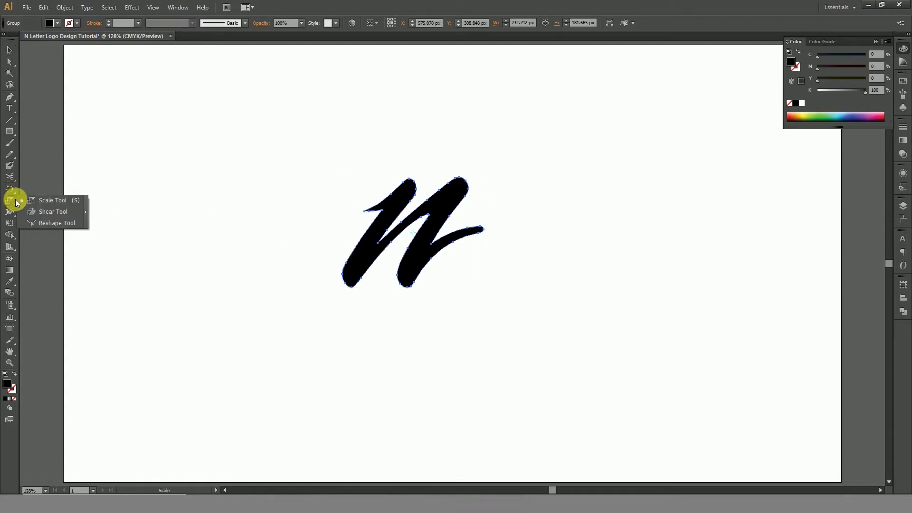
left_click(42, 211)
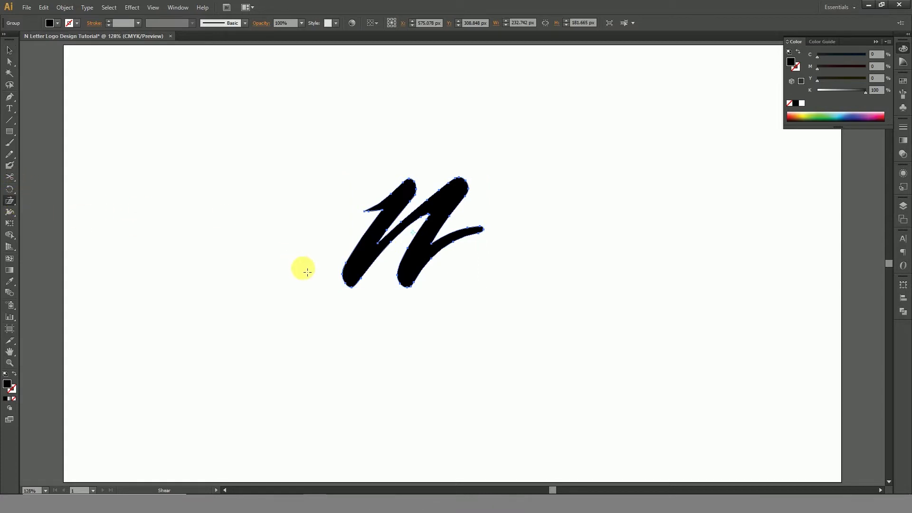
left_click(356, 291)
left_click_drag(479, 259, 511, 230)
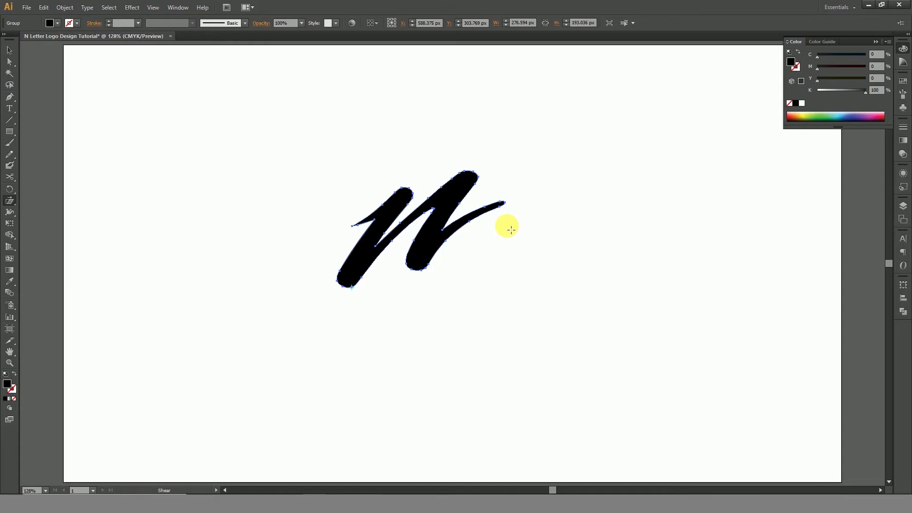
Step: Enlarge the sheared n proportionally to roughly 334 × 233 px
left_click(10, 50)
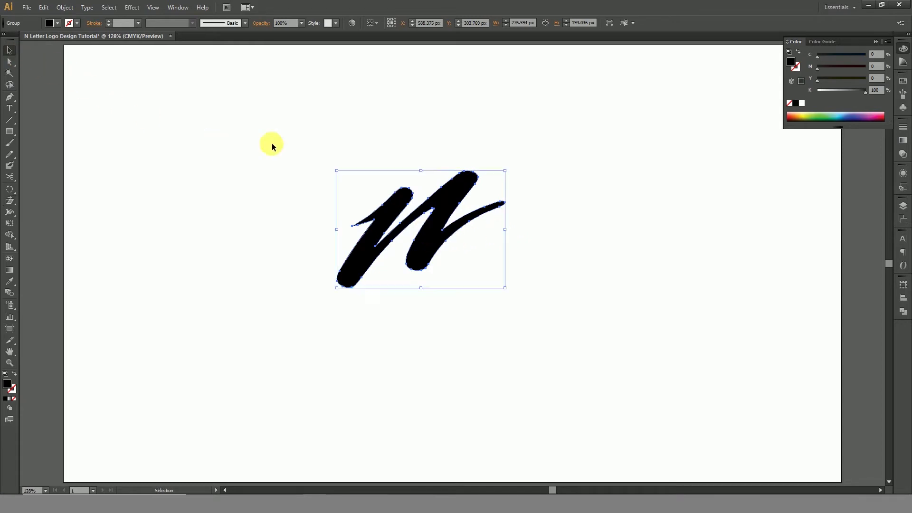
left_click(273, 147)
left_click(404, 219)
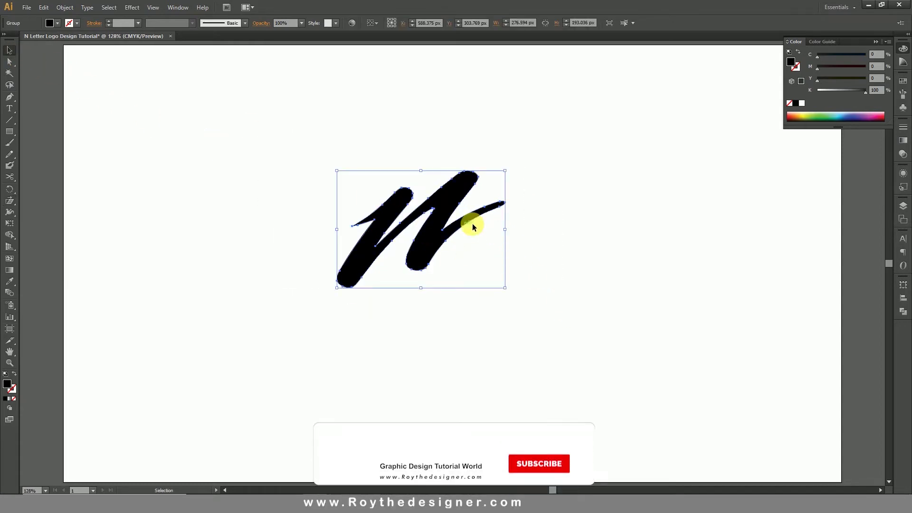
left_click_drag(505, 230, 522, 230)
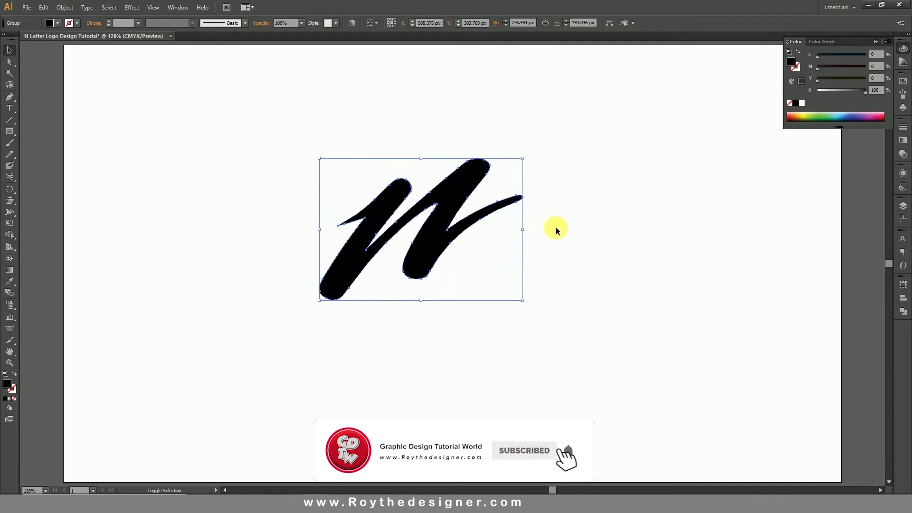
left_click_drag(525, 302, 323, 171)
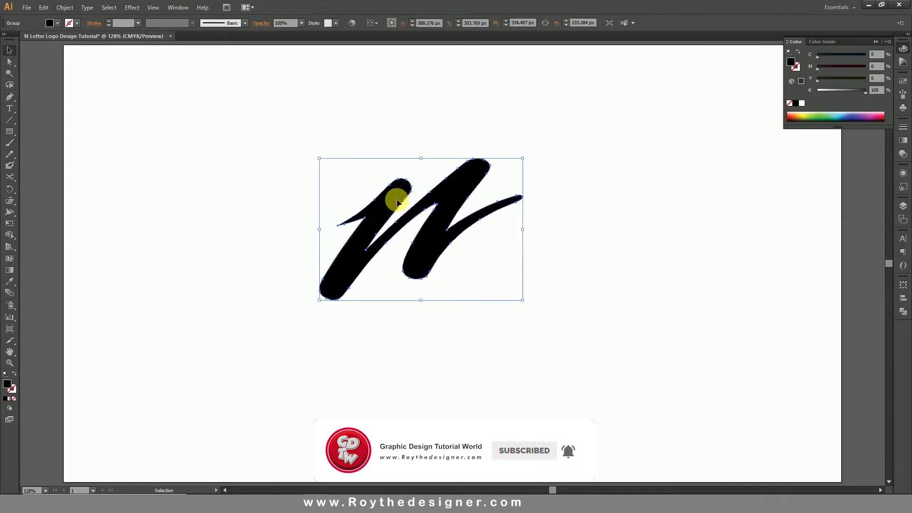
Step: Draw a black circle about 368.75 px wide over the slanted n with the Ellipse tool
left_click(13, 133)
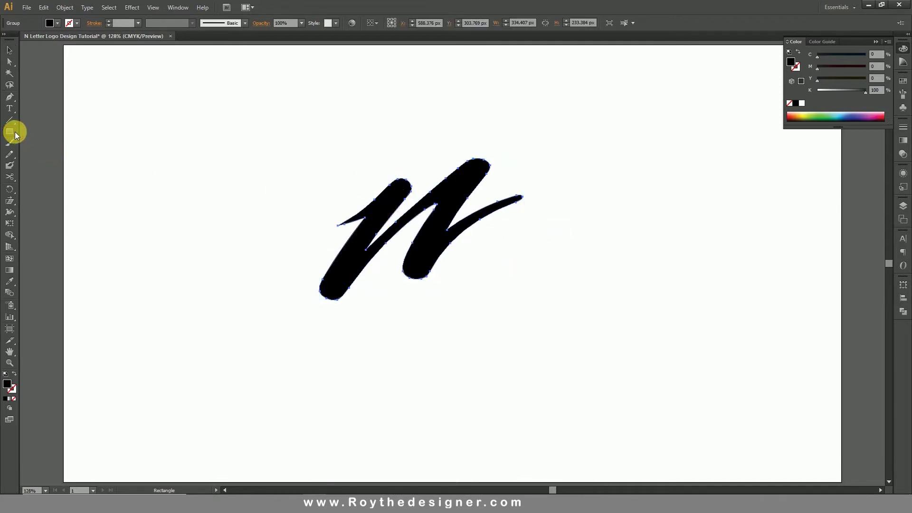
left_click_drag(14, 135, 60, 158)
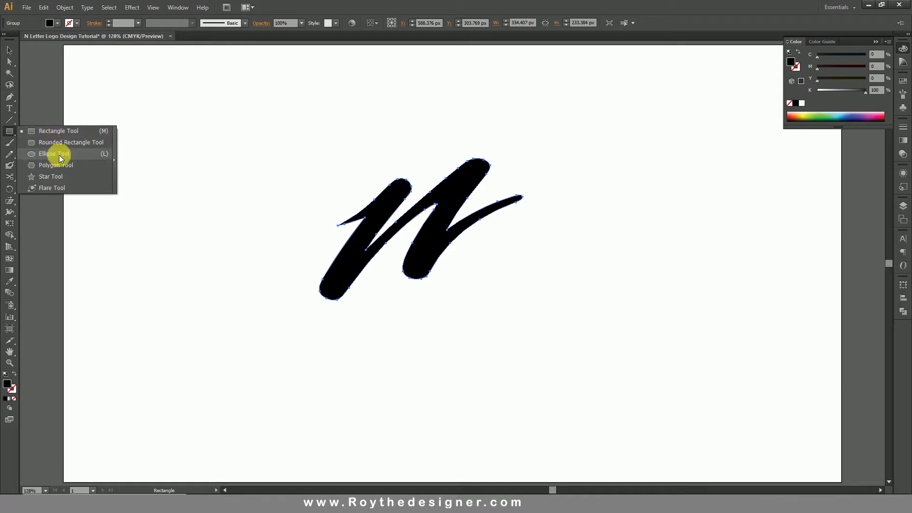
left_click(60, 158)
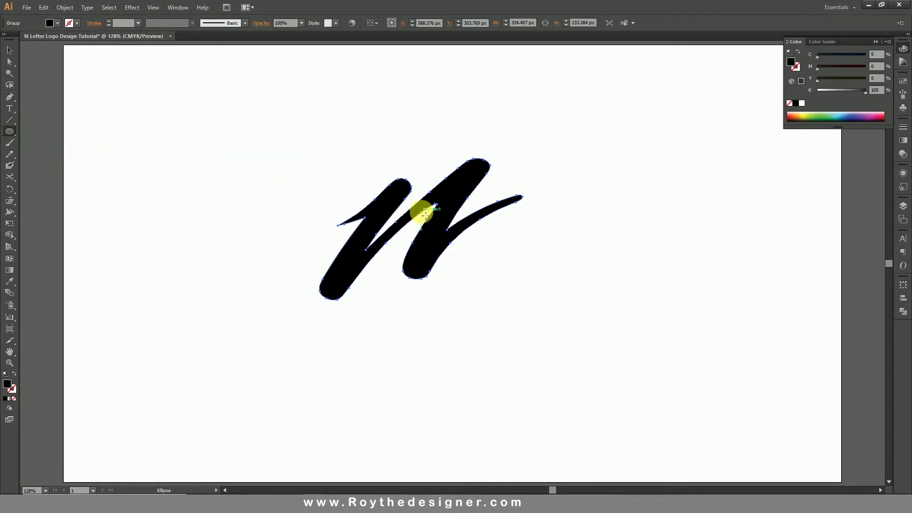
left_click_drag(420, 216, 527, 262)
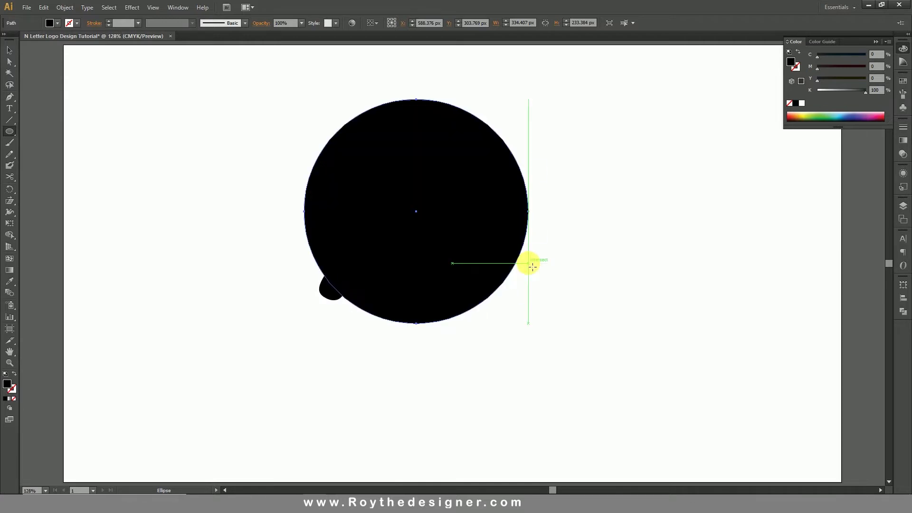
left_click(528, 264)
left_click(479, 266)
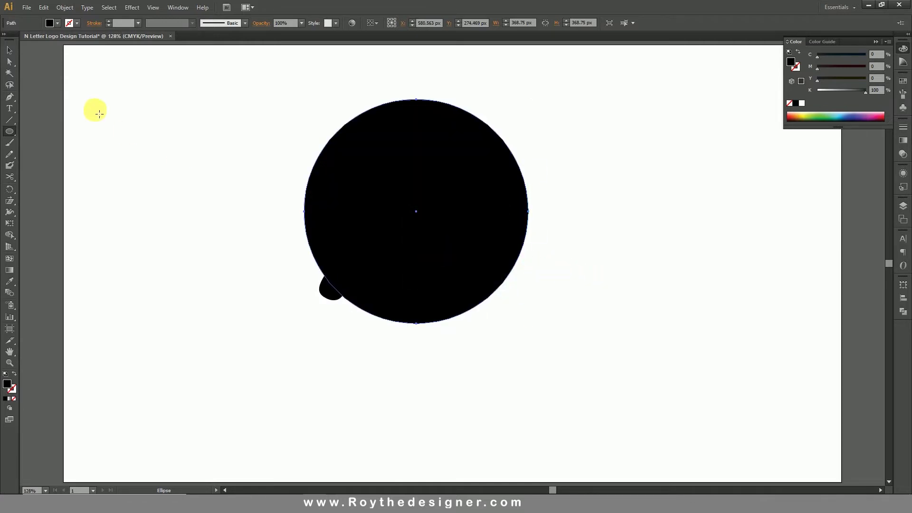
left_click(10, 50)
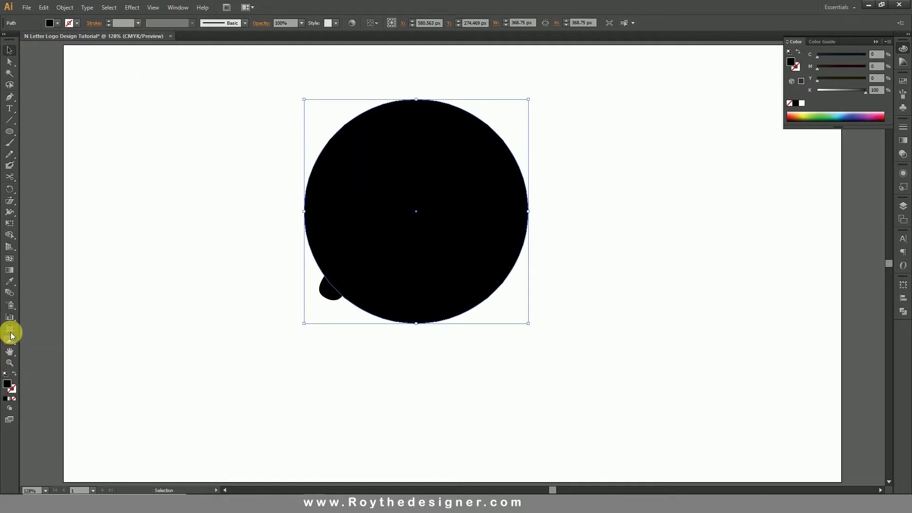
Step: Make the circle an unfilled black outline and widen it to about 414 px
left_click(15, 374)
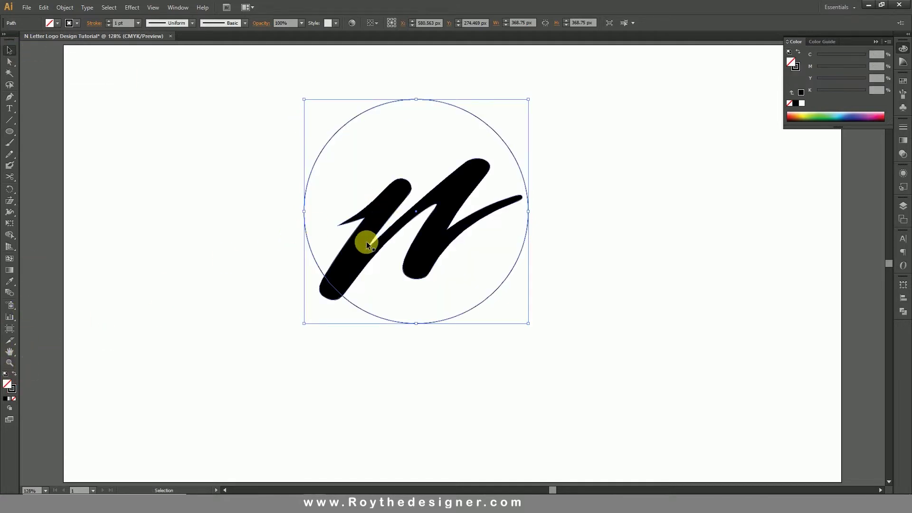
left_click_drag(304, 211, 285, 224)
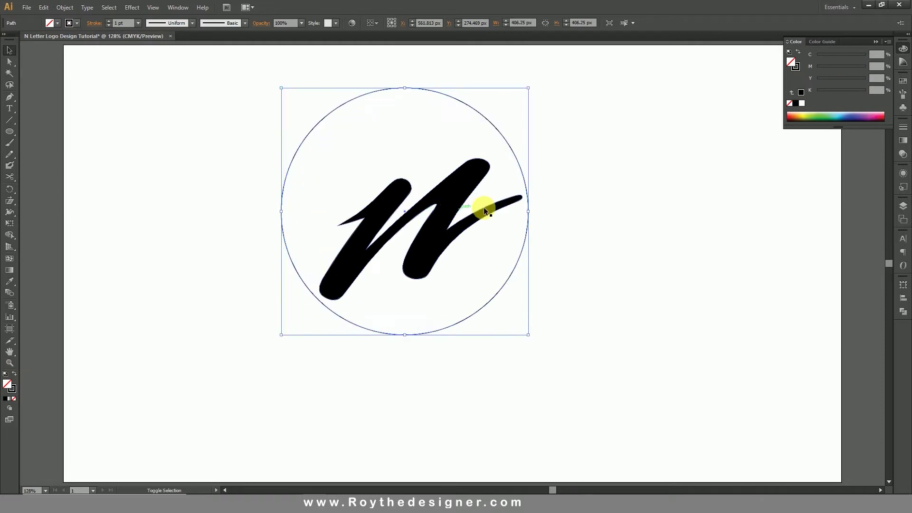
left_click_drag(531, 215, 534, 214)
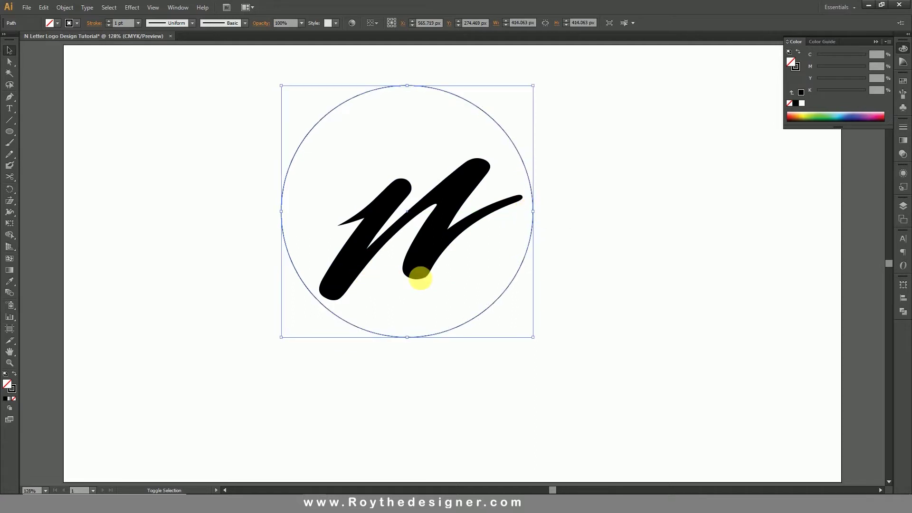
Step: Align the n and circle to each other's horizontal and vertical centres
left_click_drag(631, 301, 421, 185)
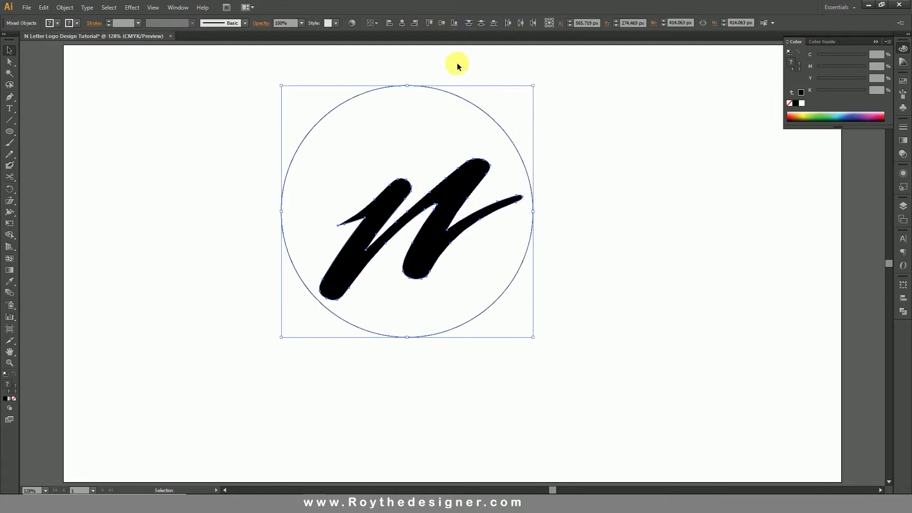
left_click(402, 23)
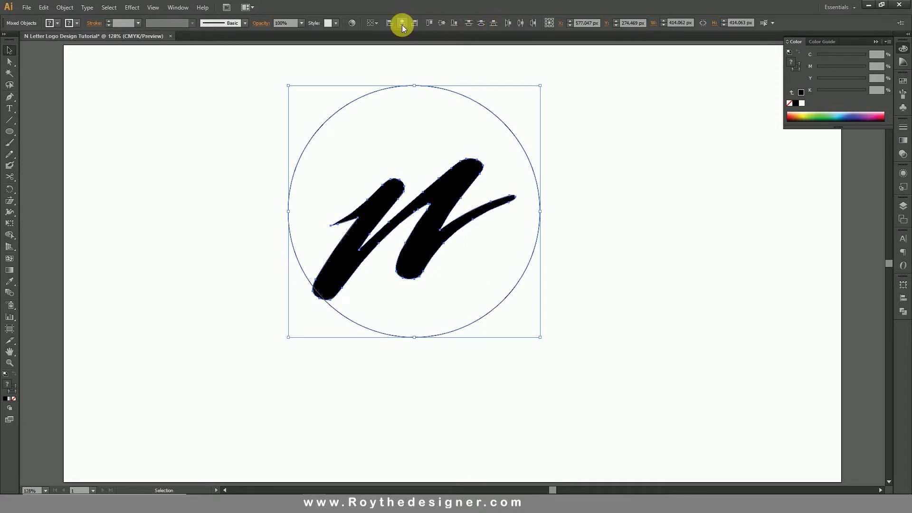
left_click(441, 25)
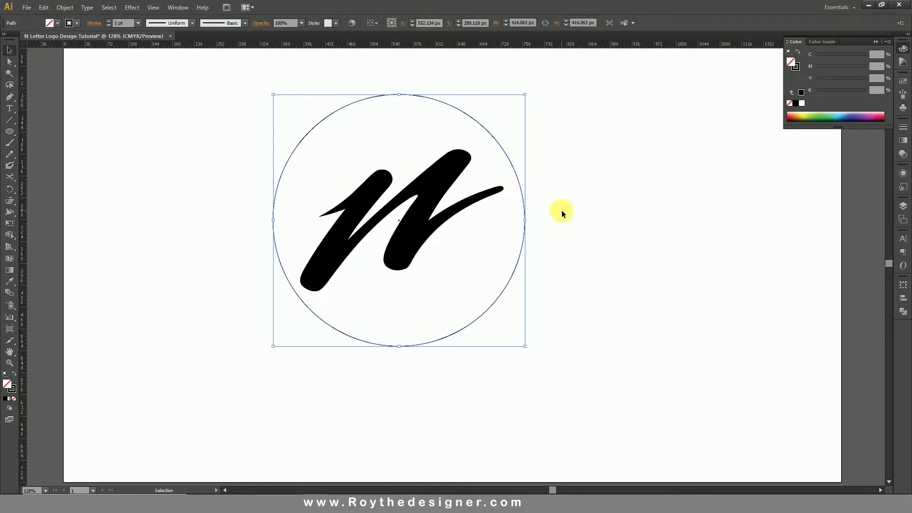
left_click_drag(563, 213, 505, 240)
key("Left")
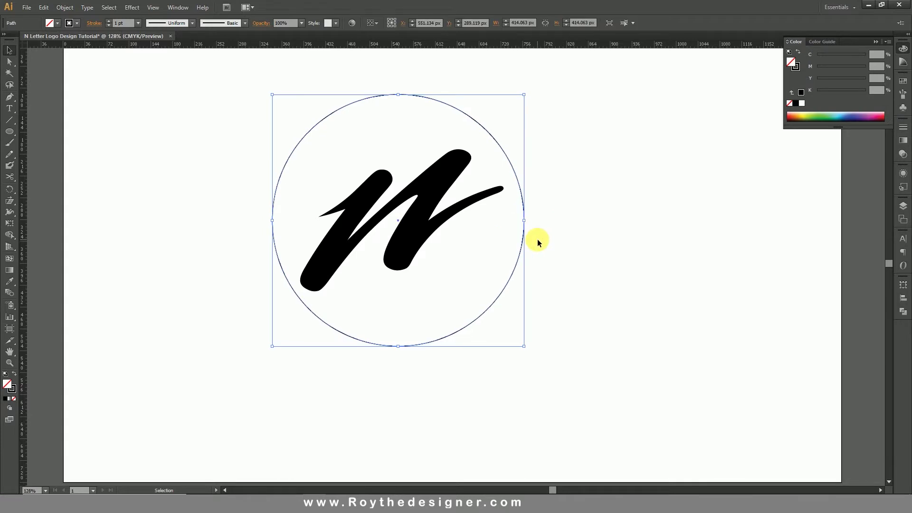
left_click(568, 164)
left_click_drag(510, 151, 519, 153)
left_click(453, 164)
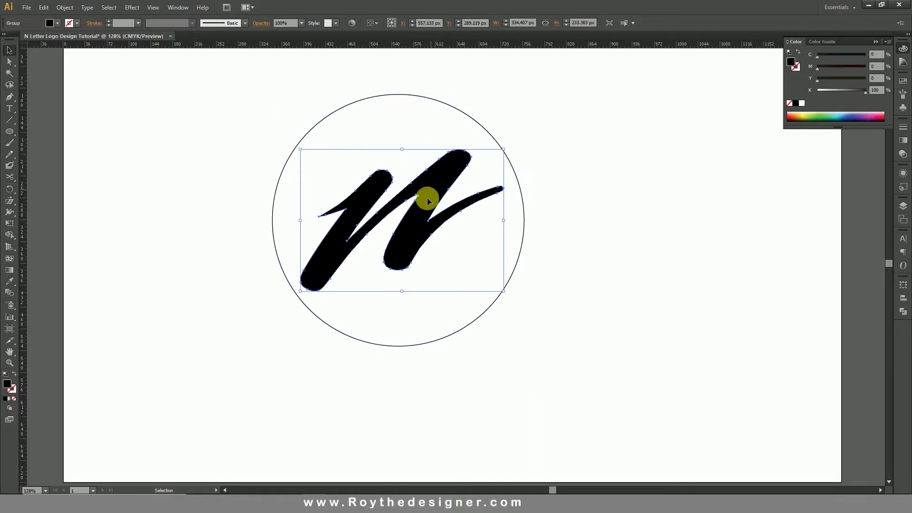
Step: Copy the n and paste the copy directly in front of the original
left_click(62, 7)
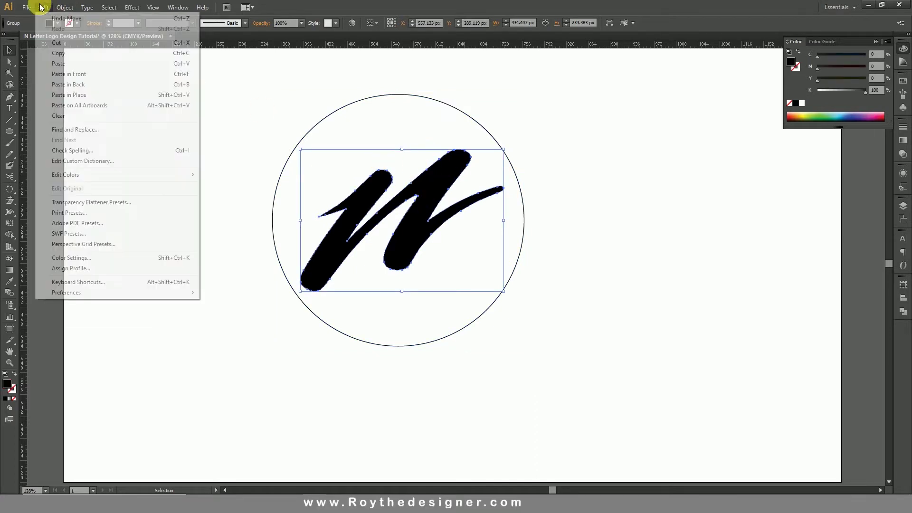
left_click(76, 52)
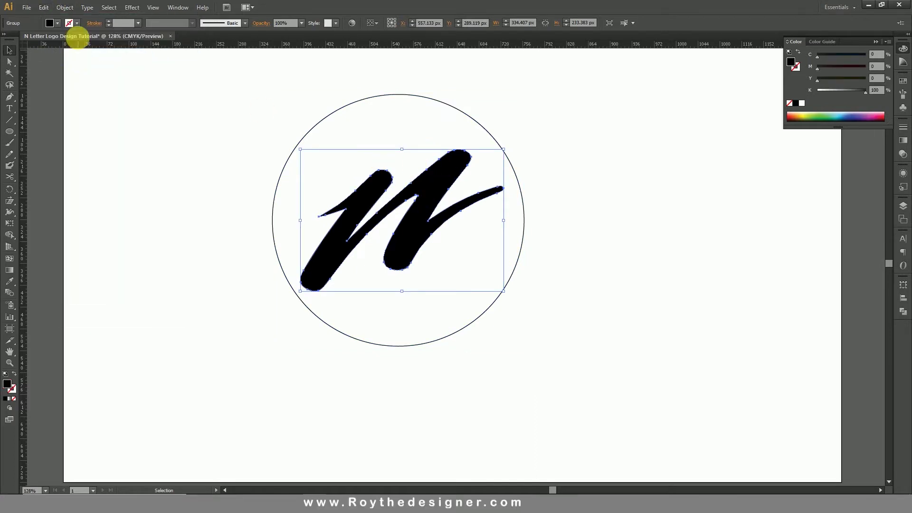
left_click(45, 8)
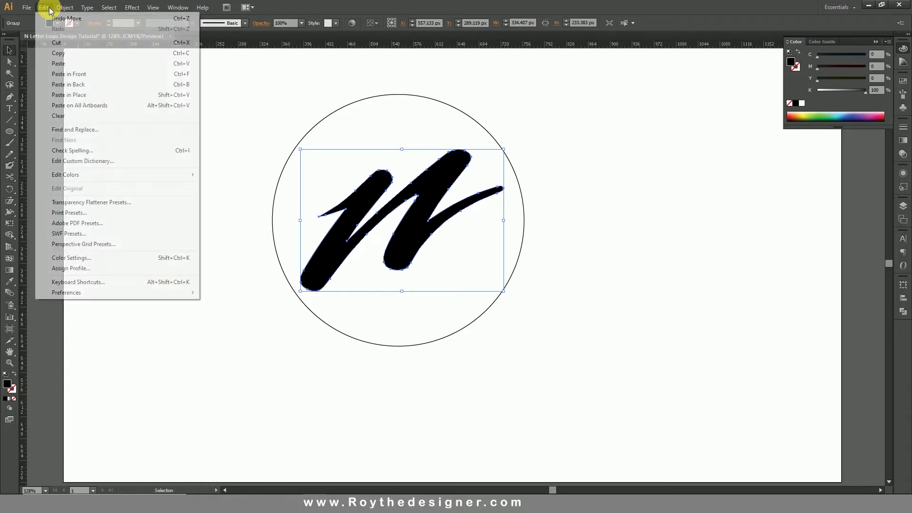
left_click(81, 75)
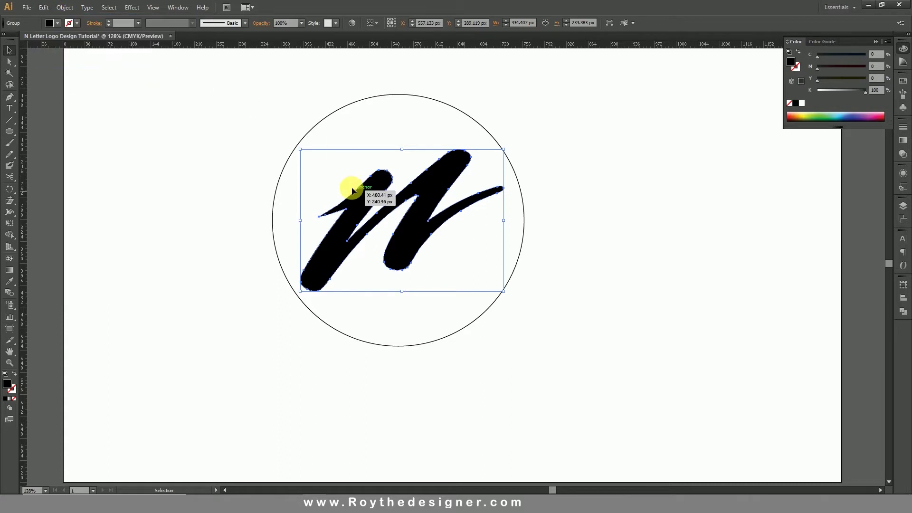
Step: Offset the pasted n slightly left and up to thicken the letter
left_click_drag(352, 191, 388, 184)
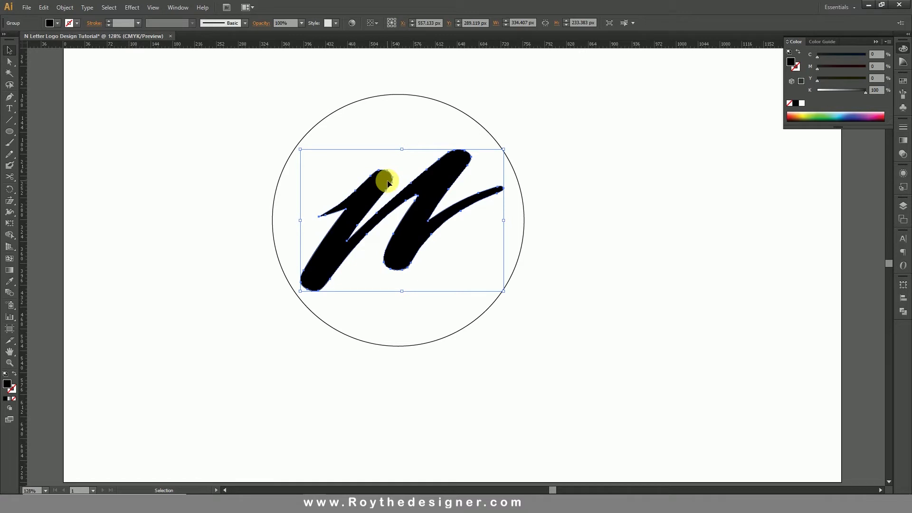
key("Left")
key("Left")
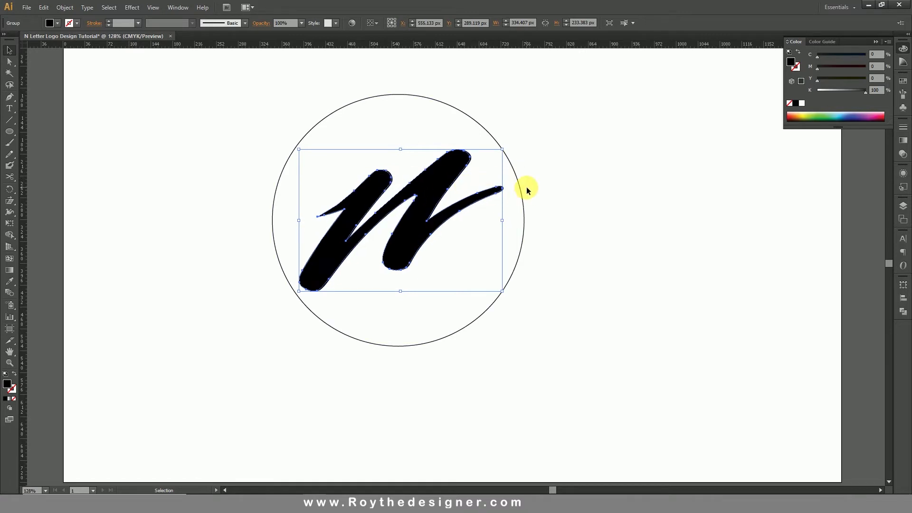
key("Left")
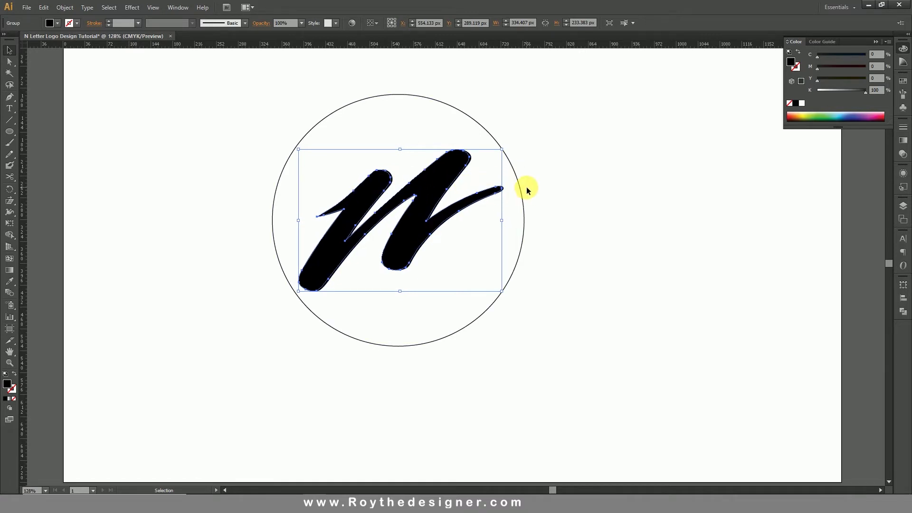
key("Up")
key("Up")
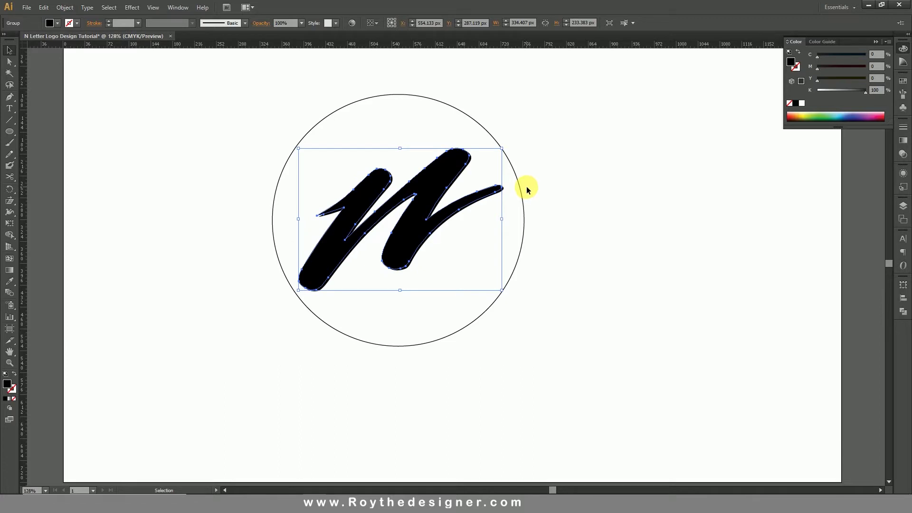
key("Up")
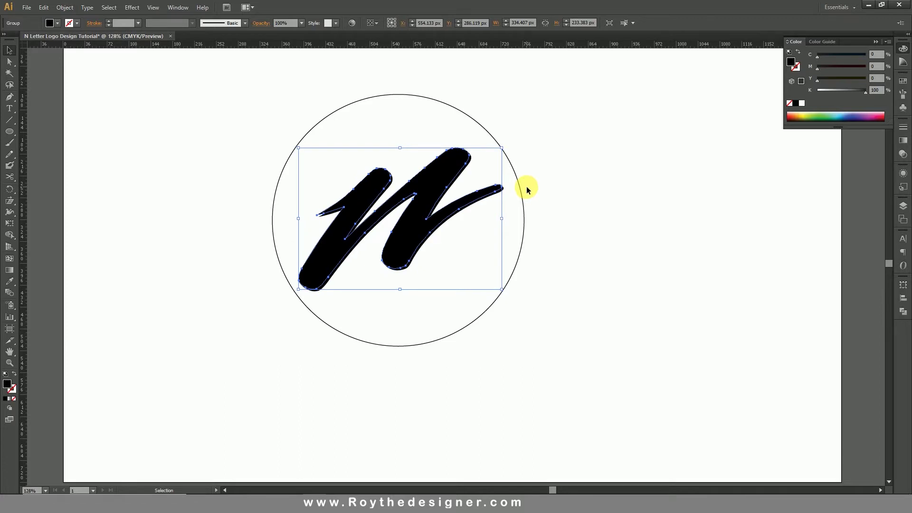
left_click(449, 242)
left_click(425, 228)
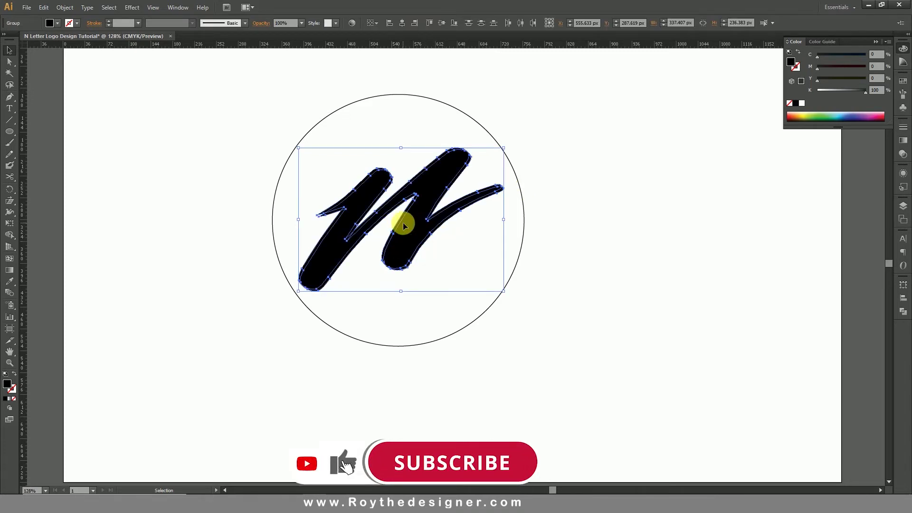
mouse_move(316, 84)
left_mouse_down()
mouse_move(347, 113)
mouse_move(359, 144)
left_mouse_up()
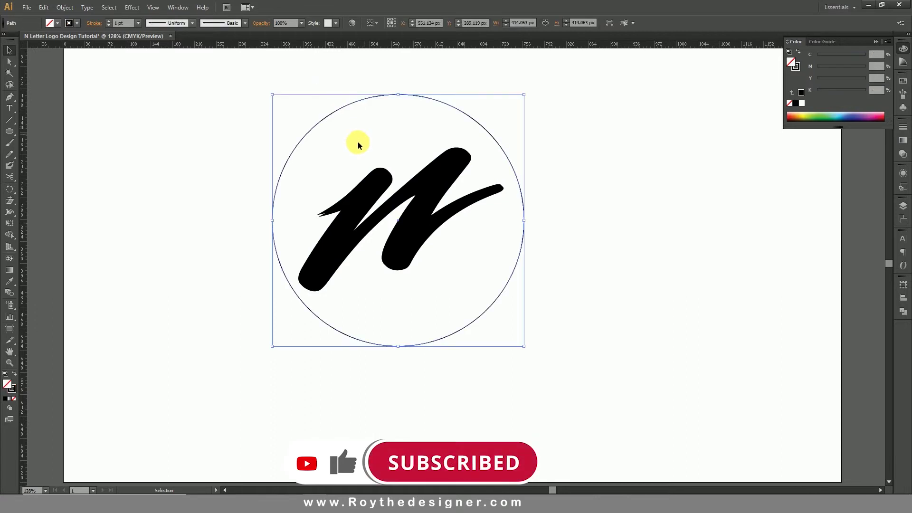
Step: Give the circle a solid black fill and send it to the back behind the n
left_click(14, 374)
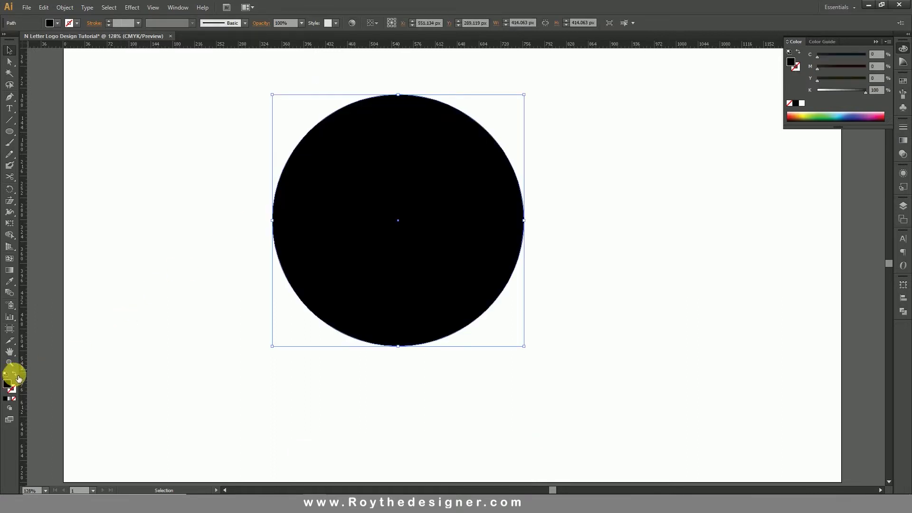
left_click(232, 141)
left_click(417, 174)
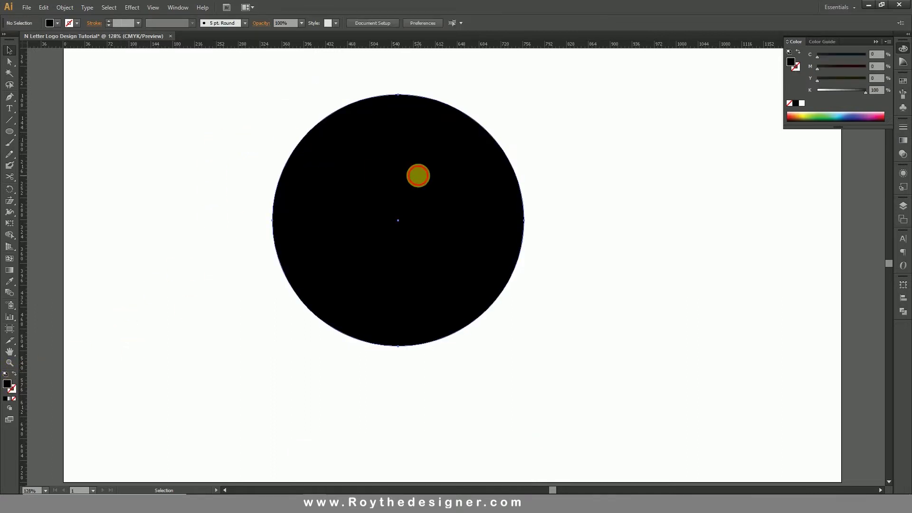
right_click(418, 176)
mouse_move(444, 310)
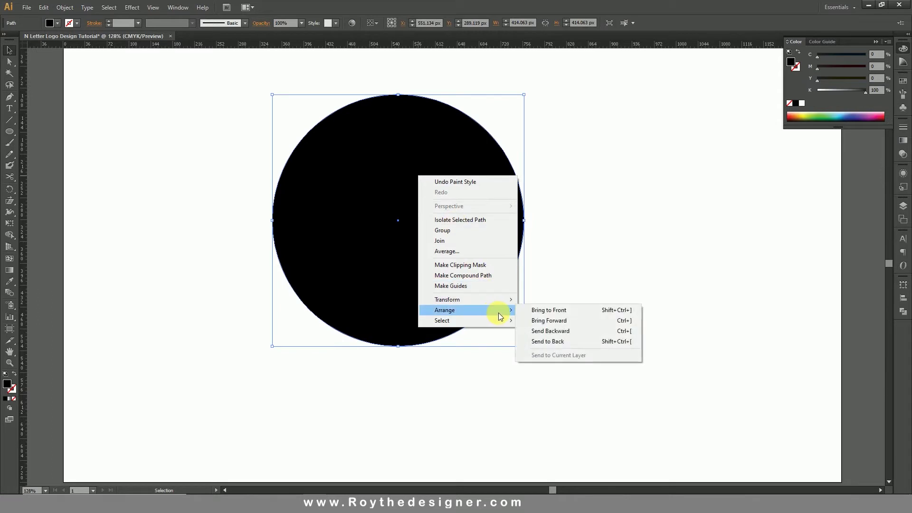
left_click(563, 341)
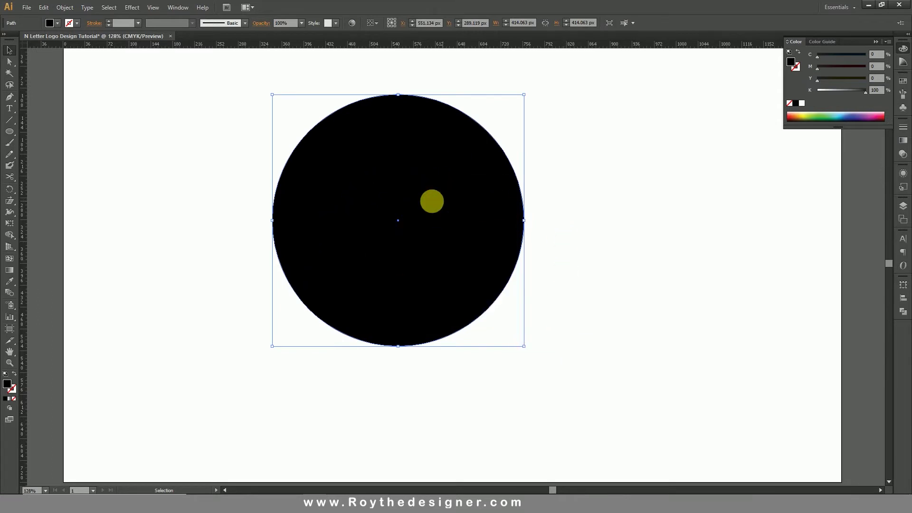
Step: Use Shape Builder on the selected circle and n to delete the n region, leaving a white cutout
left_click(568, 186)
left_click_drag(609, 147, 192, 311)
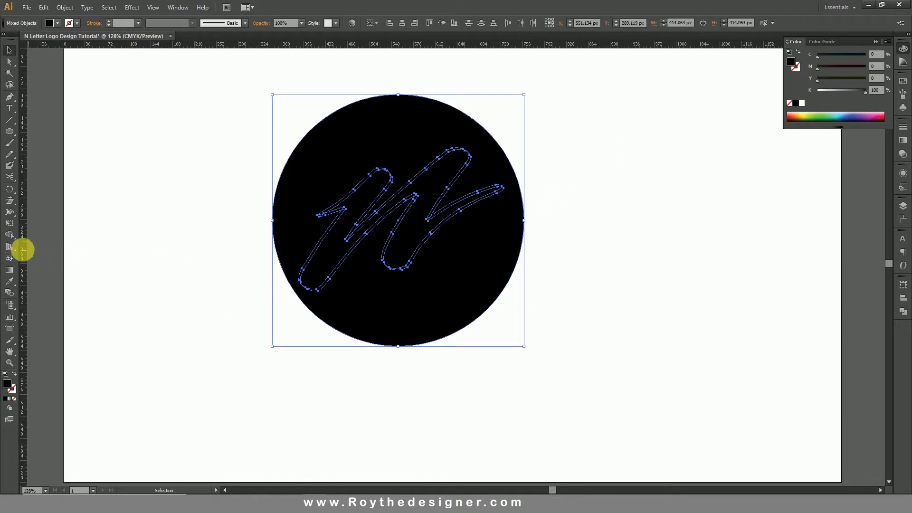
left_click(8, 238)
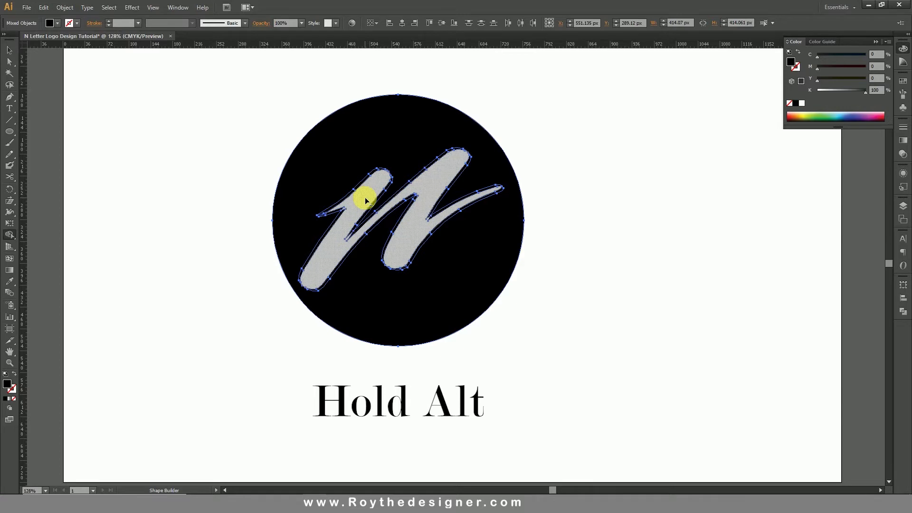
left_click(365, 198, "alt")
left_click(9, 50)
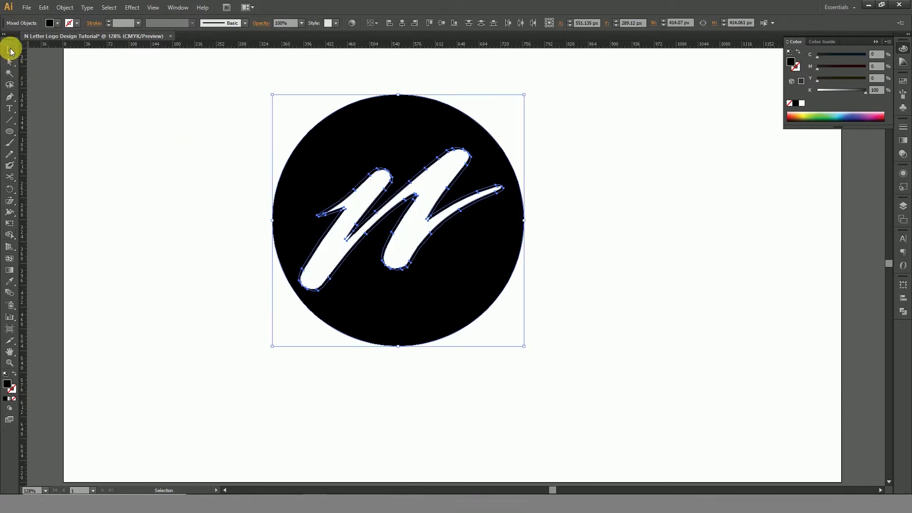
left_click(553, 178)
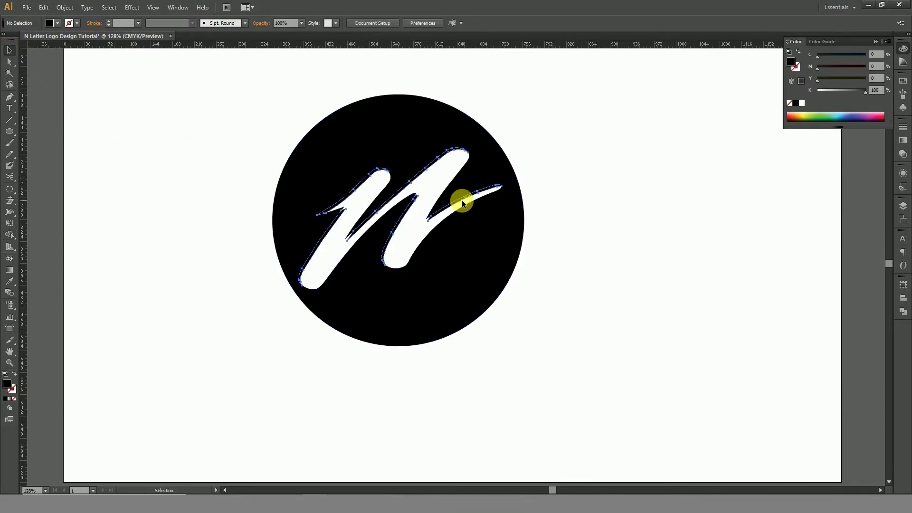
left_click(464, 199)
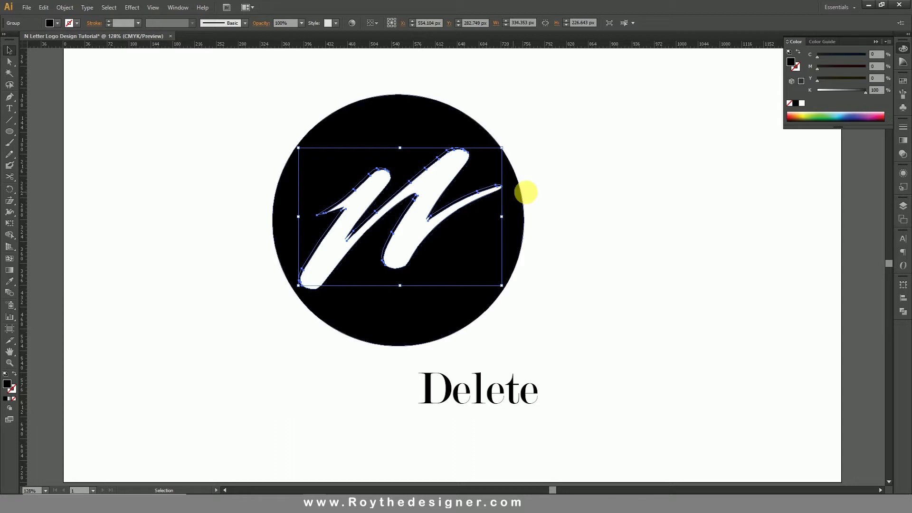
Step: Remove the leftover N outline group, leaving the black circle's n cutout as one compound path
left_click(526, 183)
left_click(501, 172)
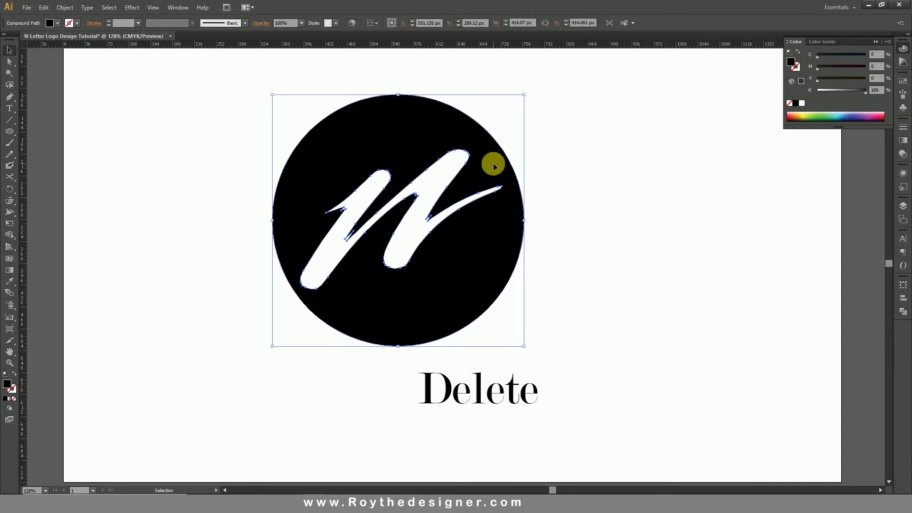
right_click(495, 164)
left_click(558, 138)
left_click(481, 164)
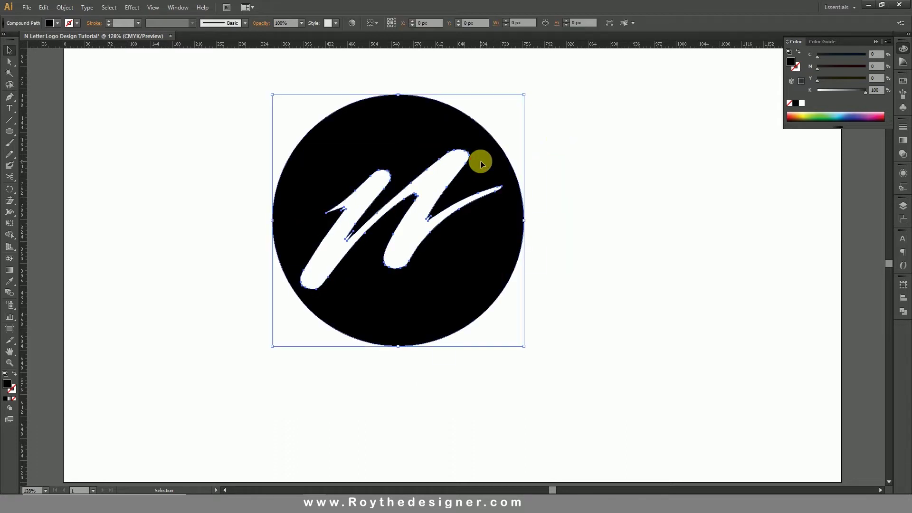
left_click(341, 233)
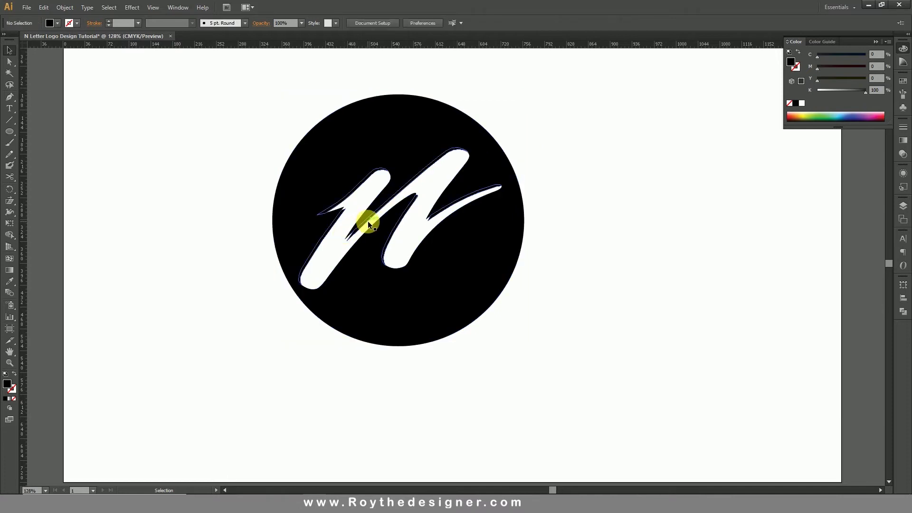
left_click(366, 213)
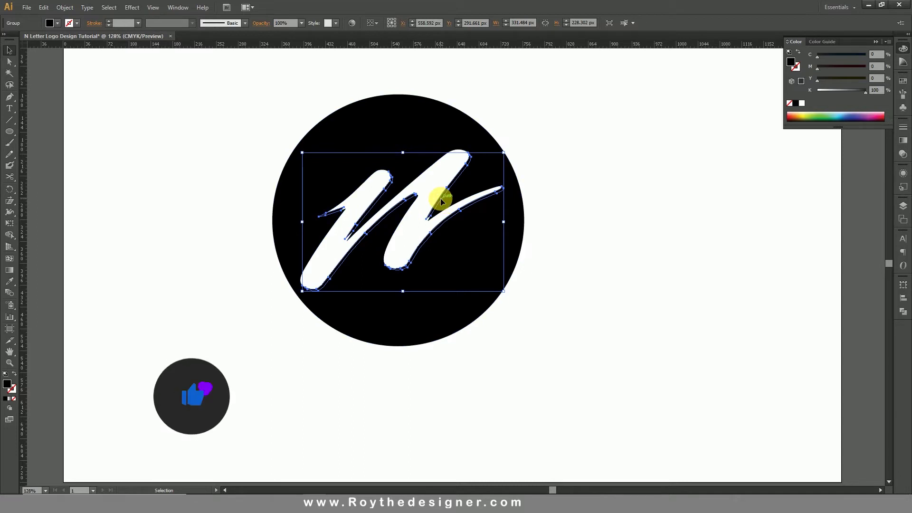
key("ctrl+z")
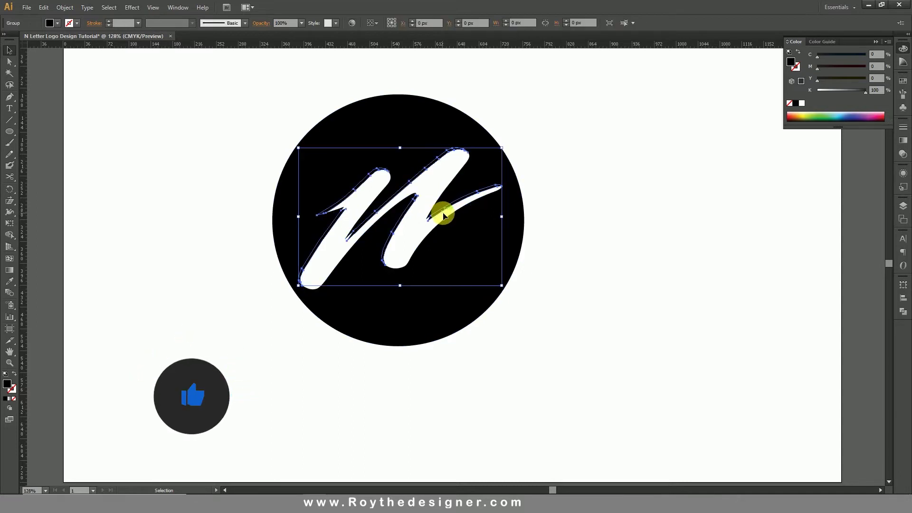
key("ctrl+z")
key("ctrl+z")
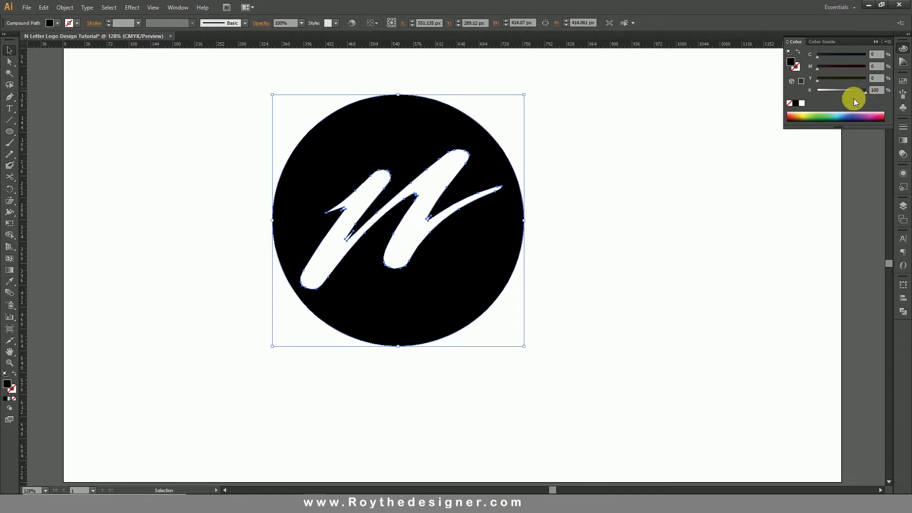
Step: Recolour the cut-out circle's fill to dark blue using cyan 100 and magenta 72
left_click_drag(855, 56, 866, 55)
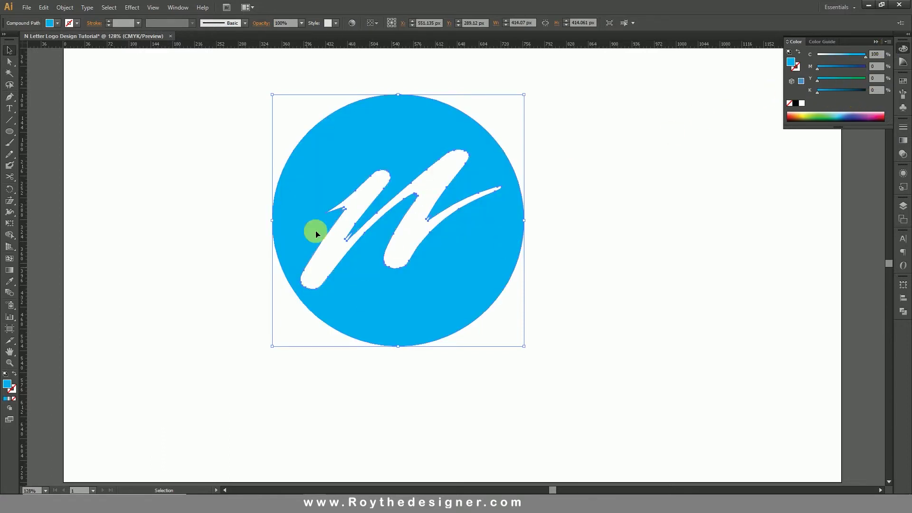
left_click(540, 238)
left_click(433, 240)
left_click_drag(845, 68, 852, 66)
left_click(623, 226)
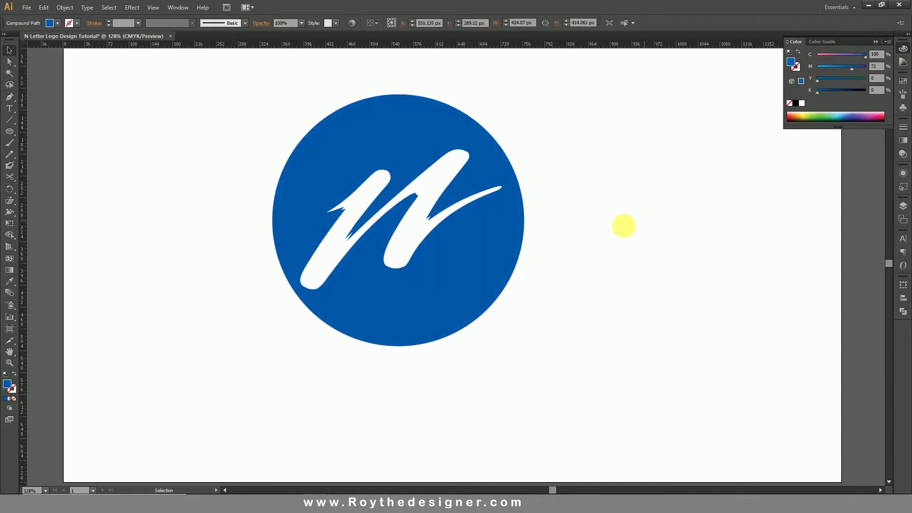
left_click(427, 252)
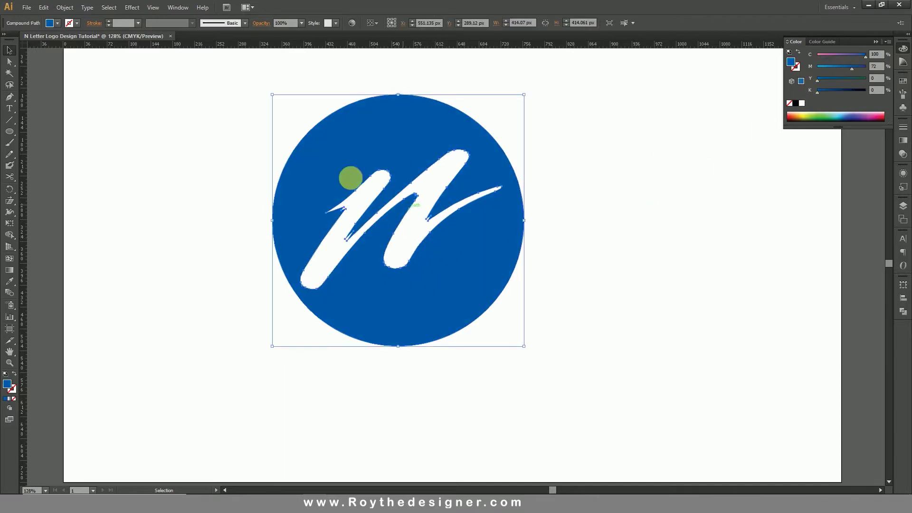
left_click(137, 9)
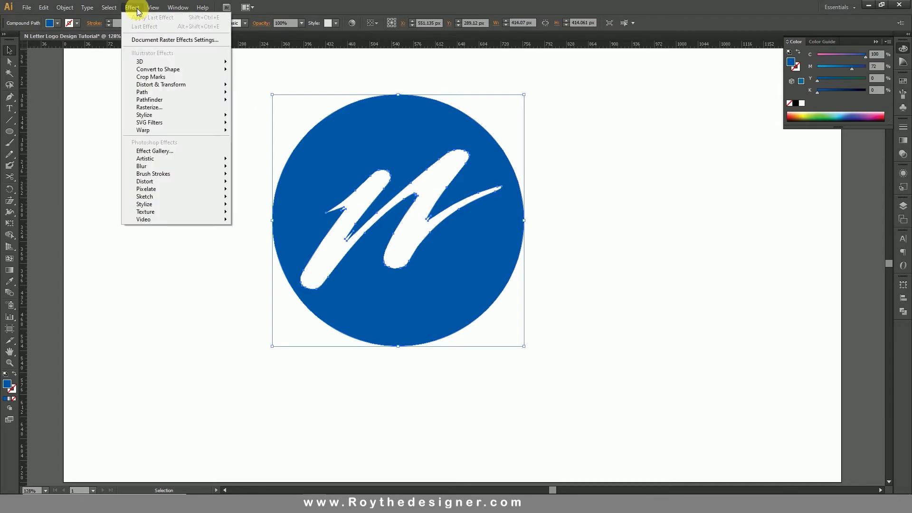
mouse_move(175, 115)
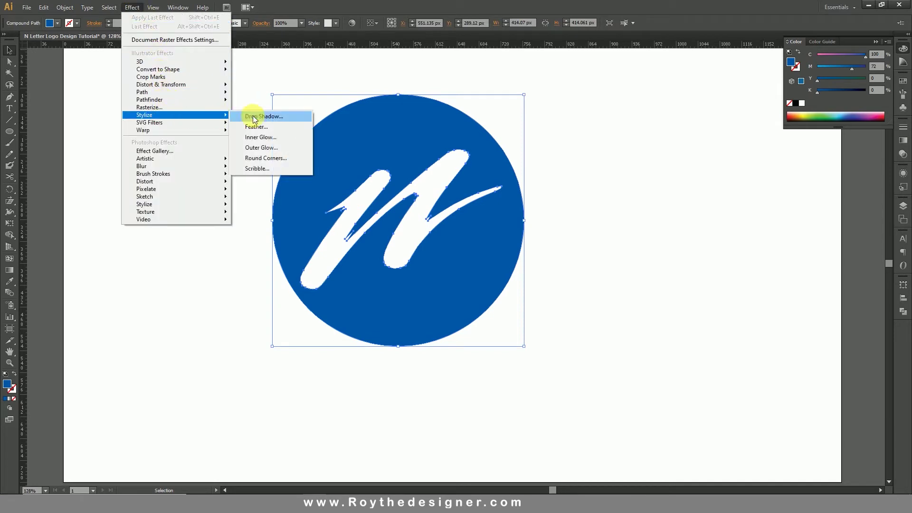
Step: Apply a Multiply drop shadow at 75% opacity, 7 px X/Y offsets and 5 px blur to the logo
left_click(263, 117)
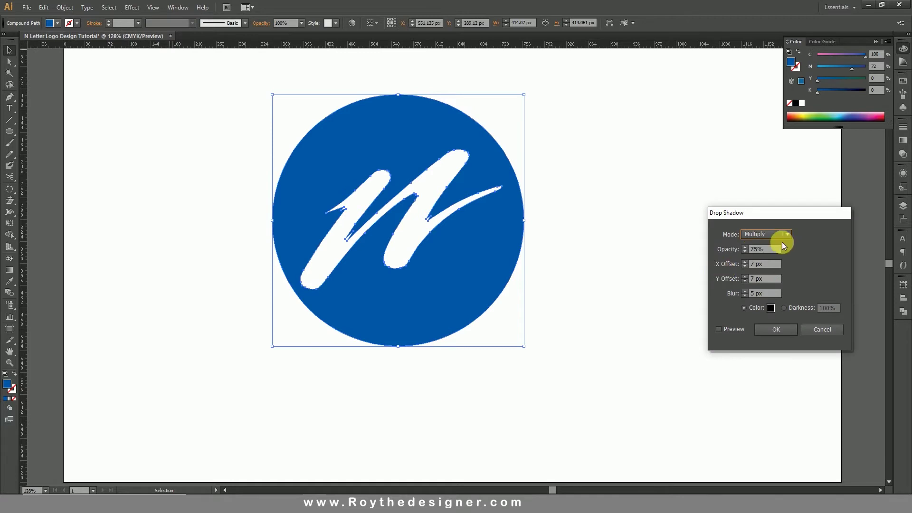
left_click(761, 263)
key("Tab")
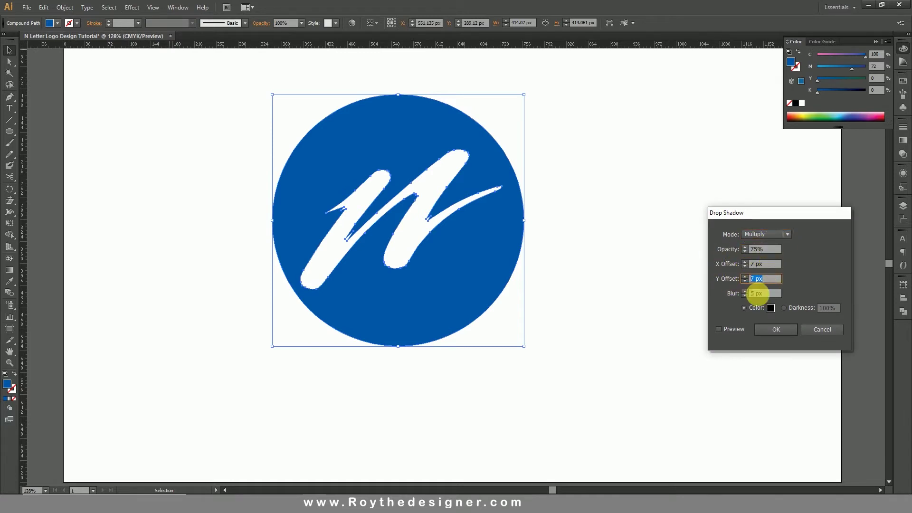
key("Tab")
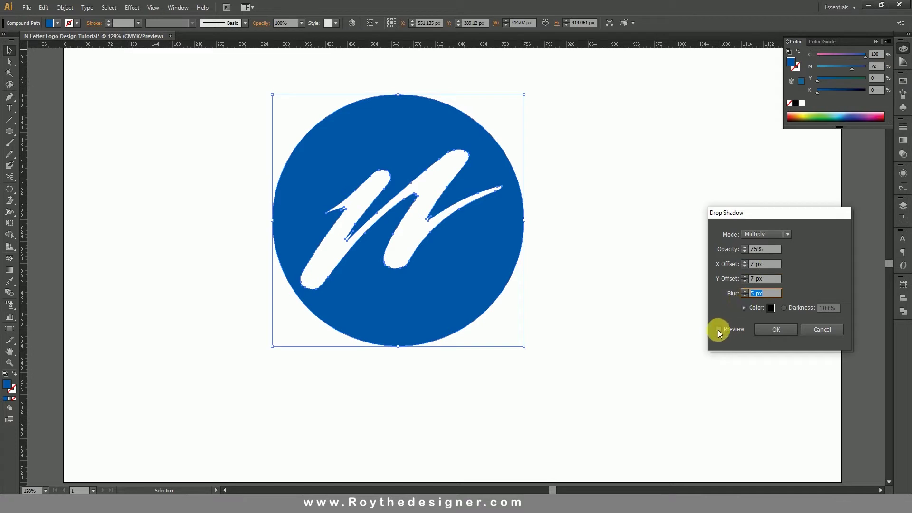
left_click(718, 329)
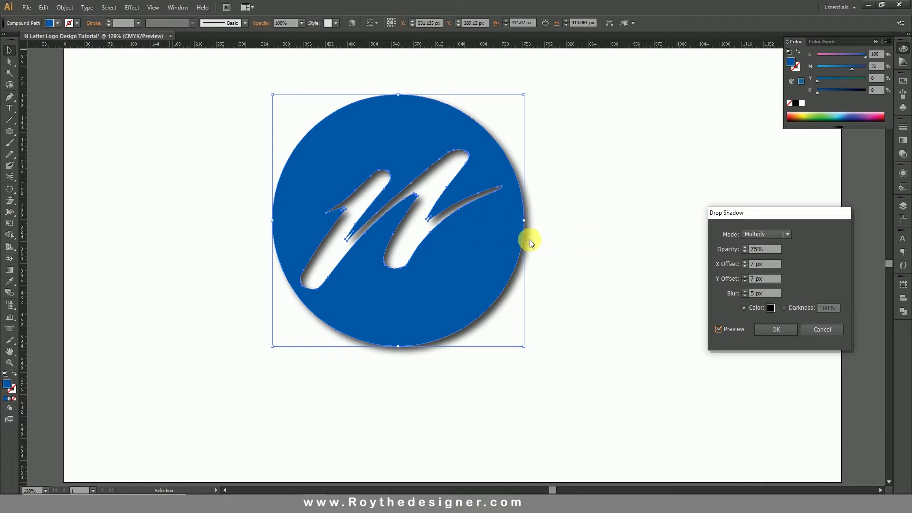
left_click(776, 328)
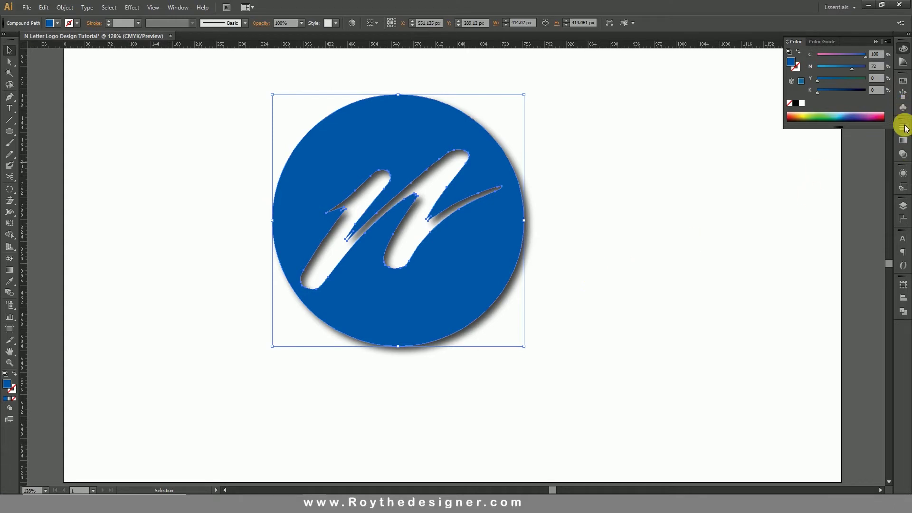
Step: Switch the document's measurement units to inches from the ruler menu
left_click(903, 285)
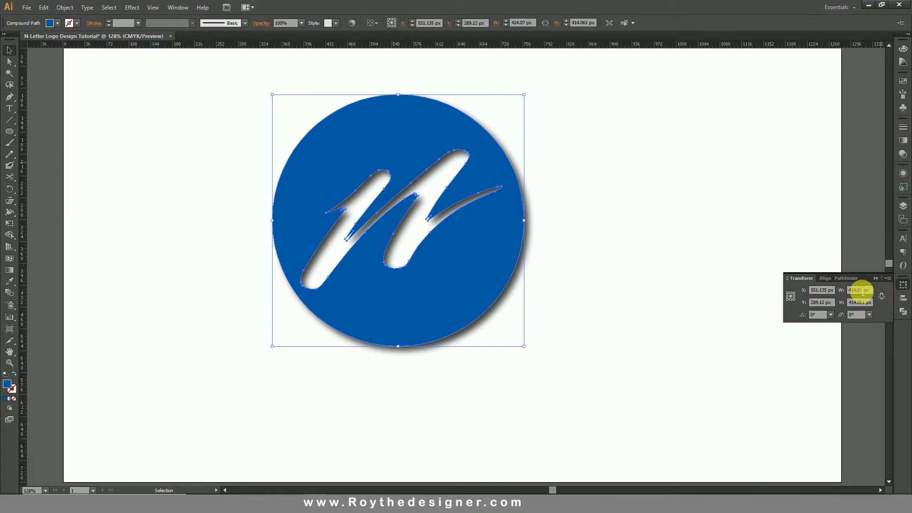
right_click(531, 46)
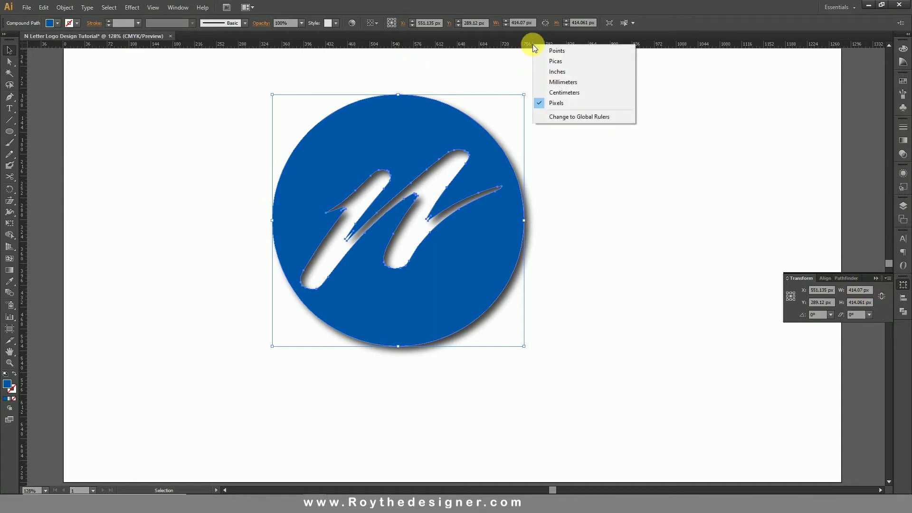
left_click(545, 73)
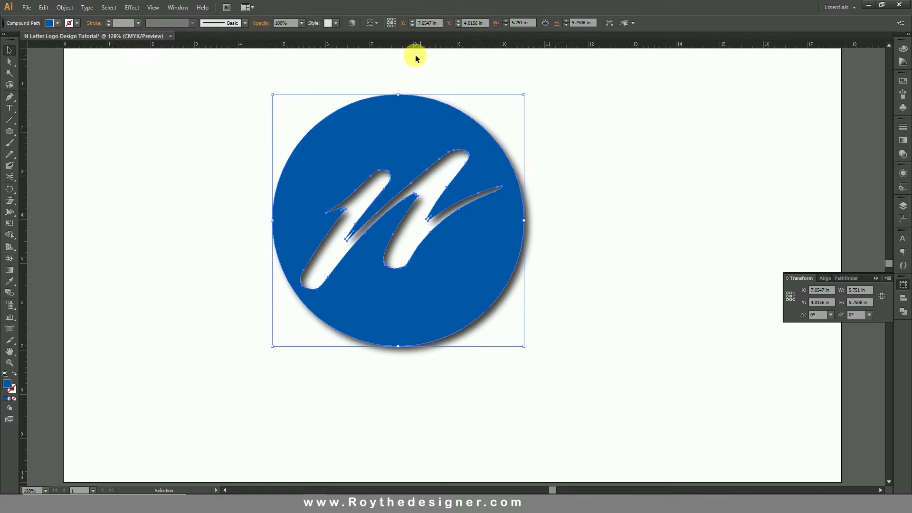
Step: Set the logo circle's width and height to 5.5 in in the Transform panel
left_click(862, 291)
key("Tab")
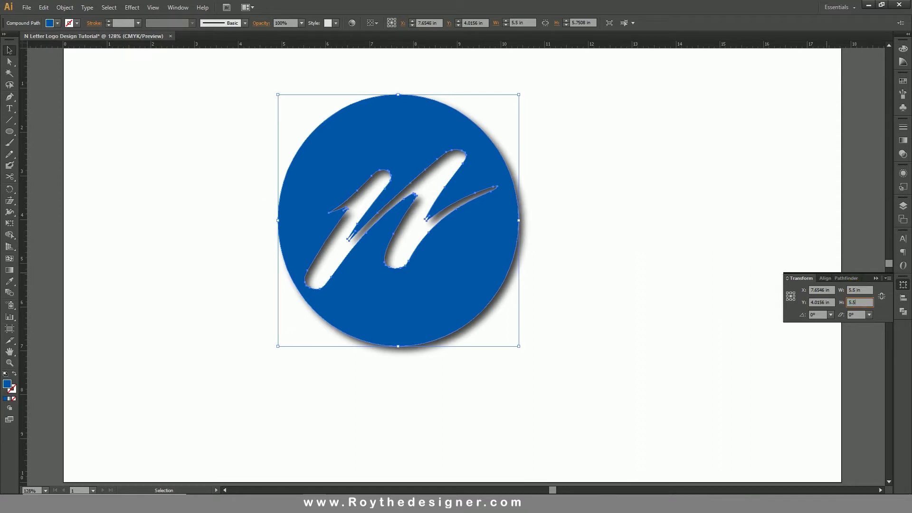
key("Return")
Step: Draw a 5.5 × 5.5 in circle with the Ellipse tool over the logo's left side
left_click(626, 180)
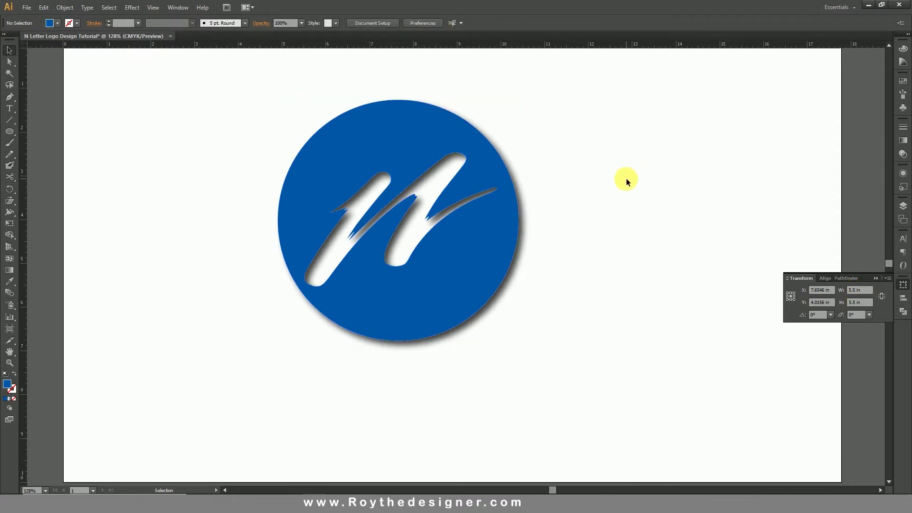
left_click(9, 131)
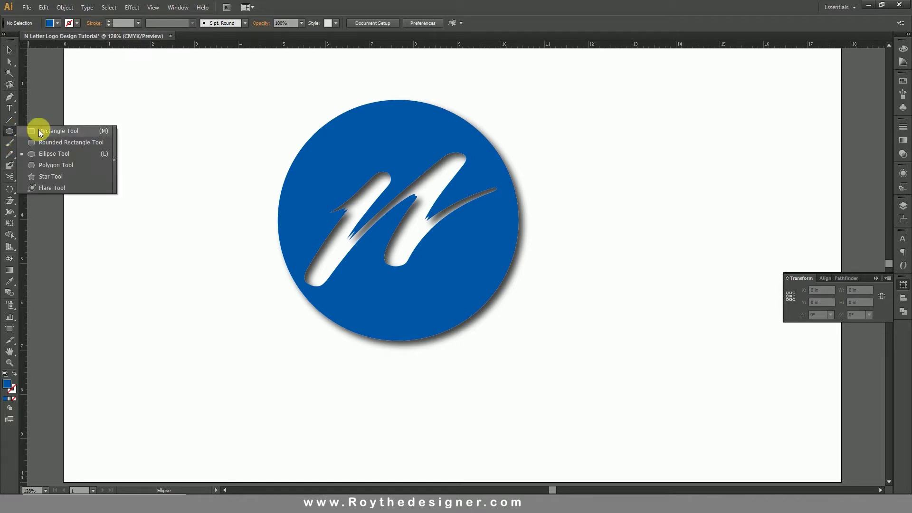
left_click(47, 154)
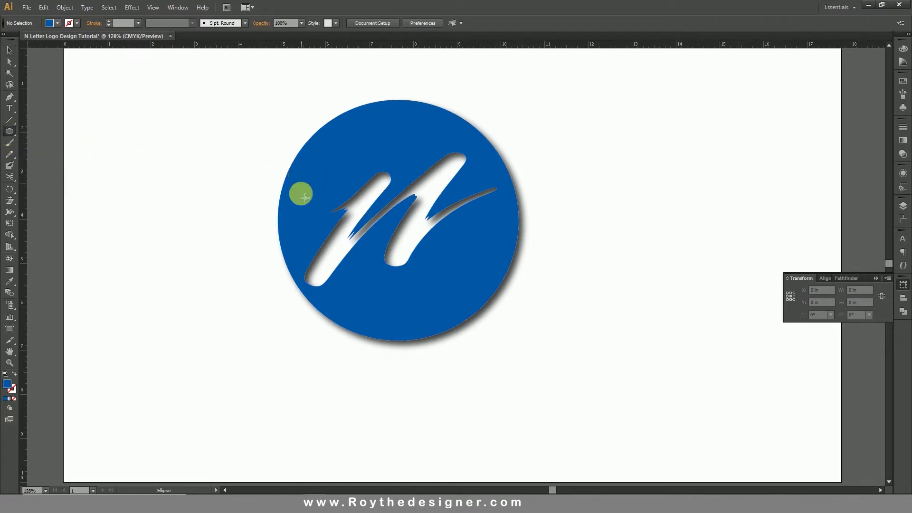
left_click(239, 123)
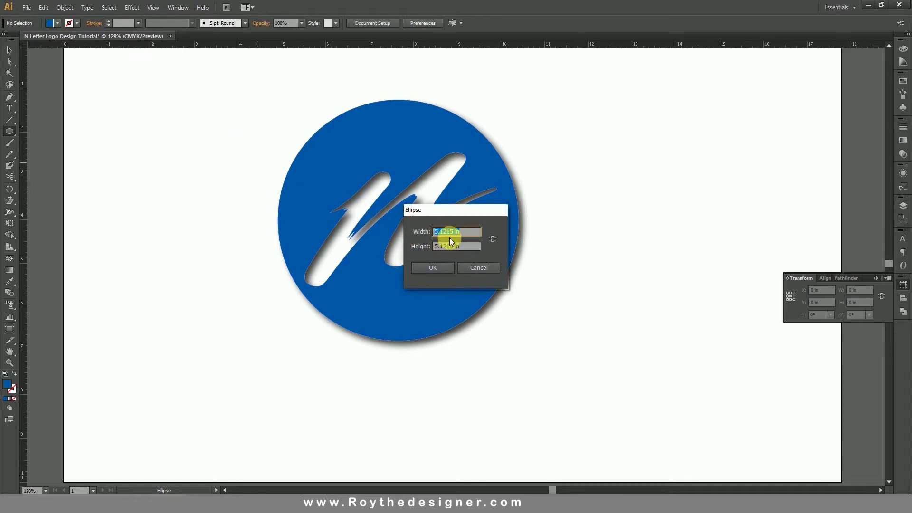
type("5.5")
key("Tab")
key("Return")
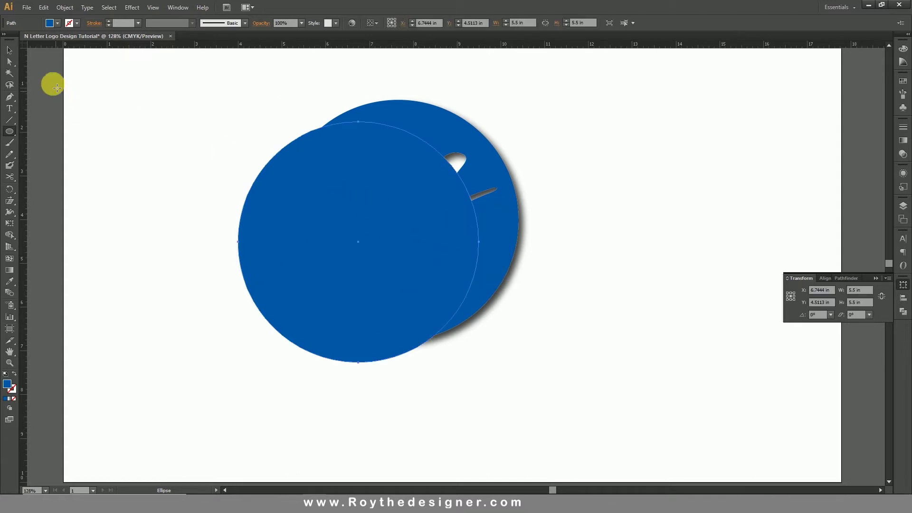
Step: Align the new circle to the logo's top, then swap its fill into a blue outline stroke
left_click(10, 50)
left_click(432, 227, "shift")
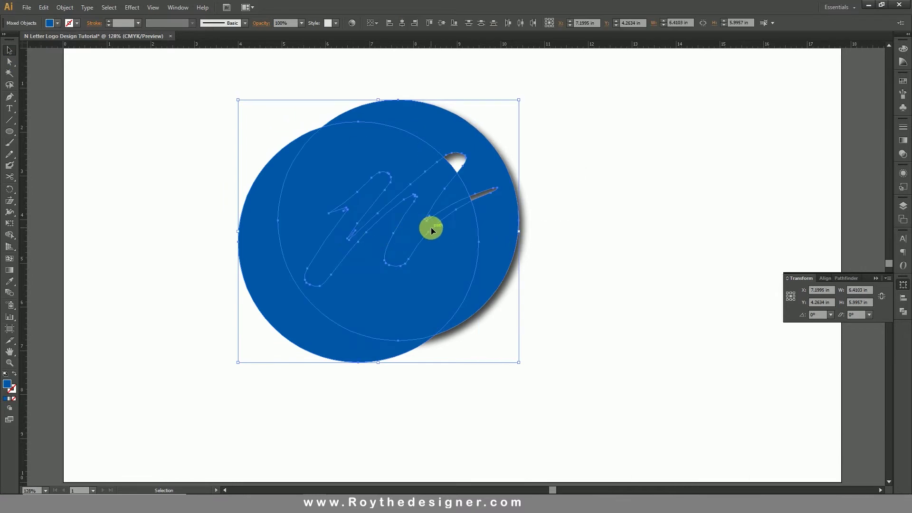
left_click(390, 25)
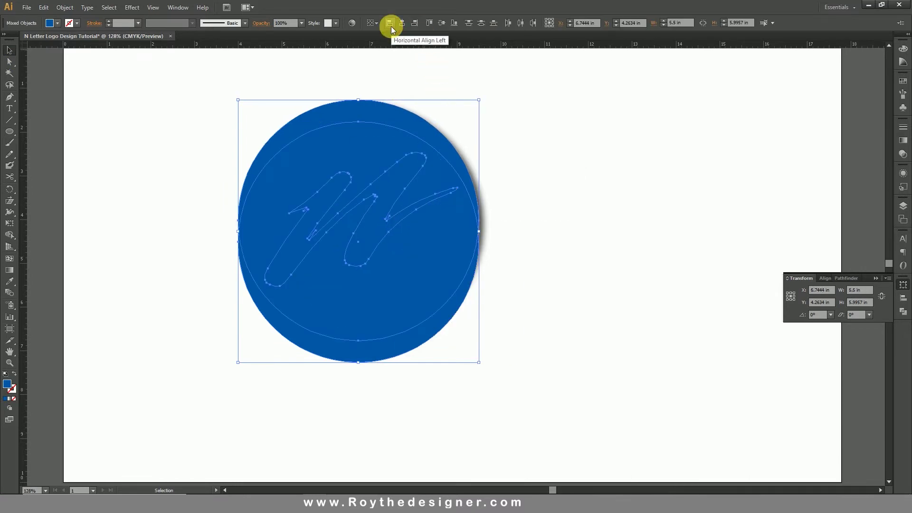
left_click(430, 23)
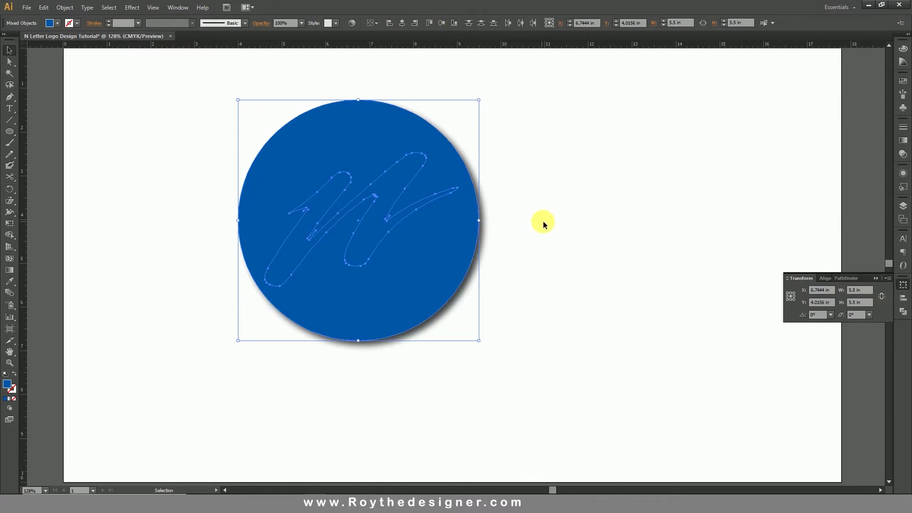
left_click(457, 185)
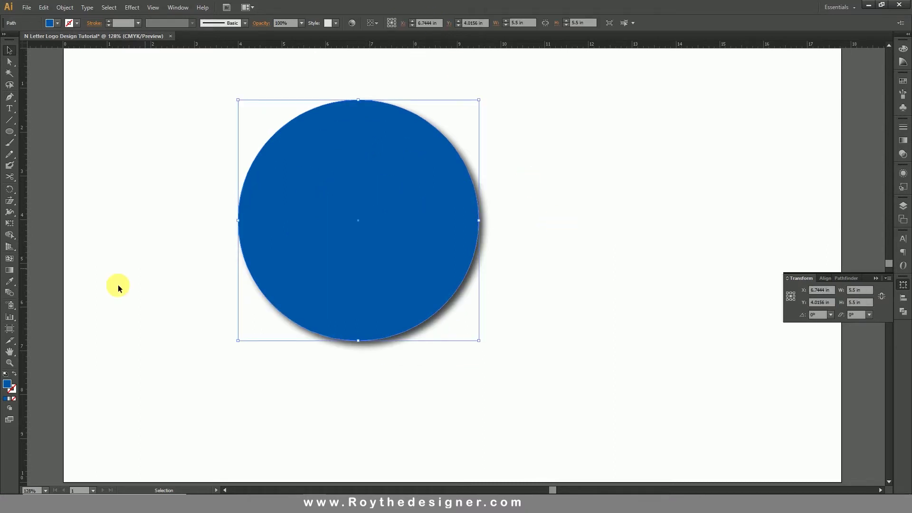
left_click(16, 375)
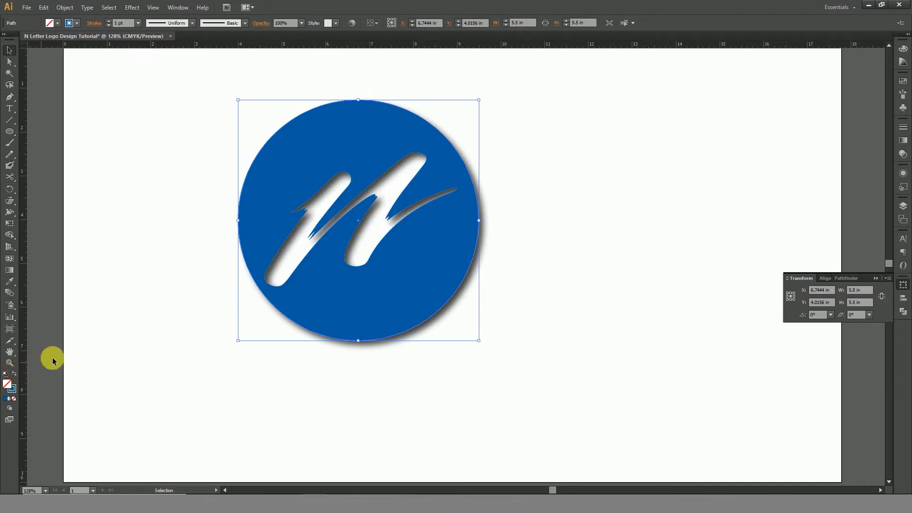
Step: Hide the N cutout compound path and select the remaining thin circle outline
left_click(419, 150)
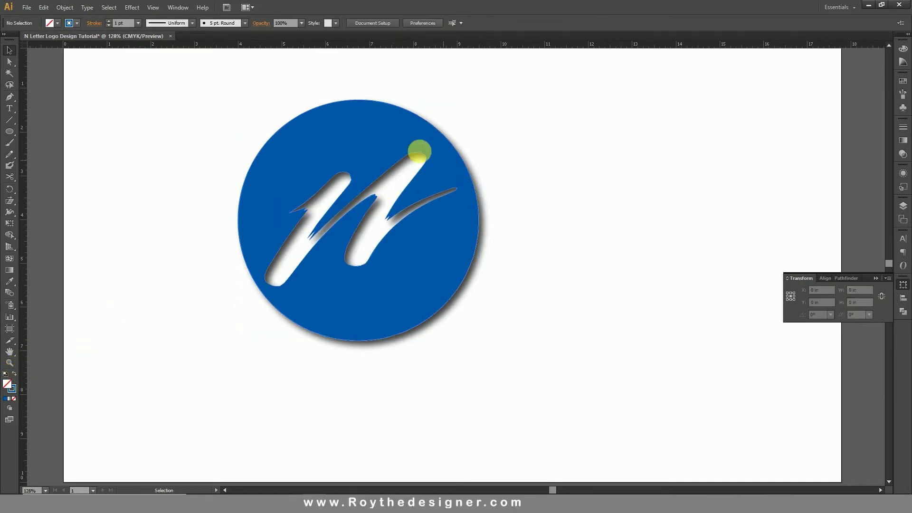
left_click(393, 143)
left_click(66, 7)
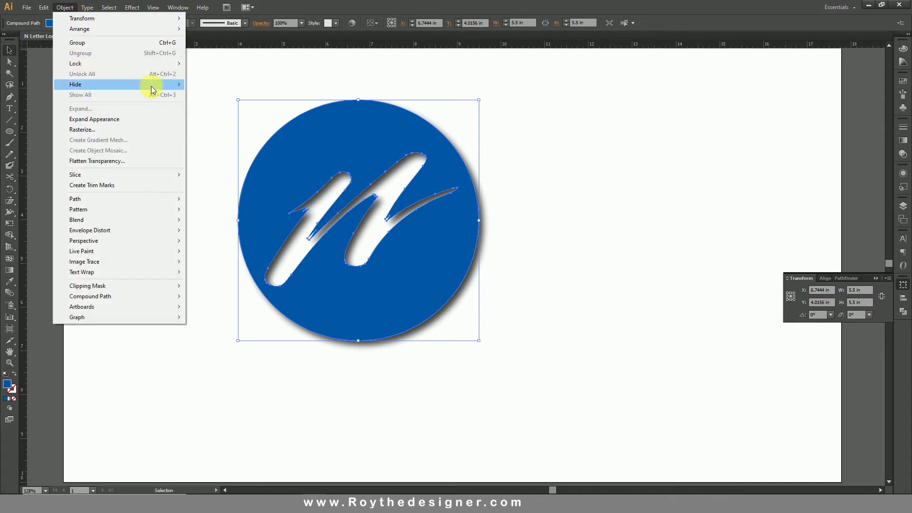
mouse_move(107, 84)
left_click(221, 84)
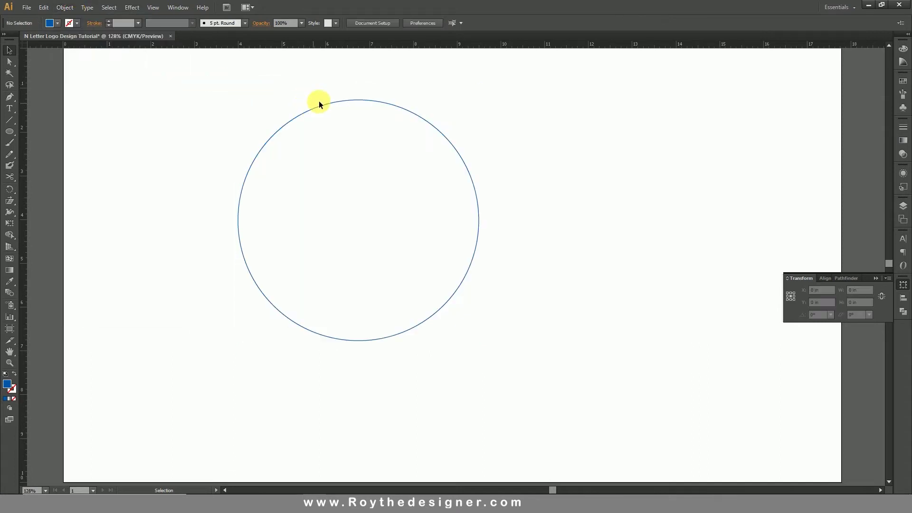
left_click(393, 137)
left_click_drag(301, 78, 455, 171)
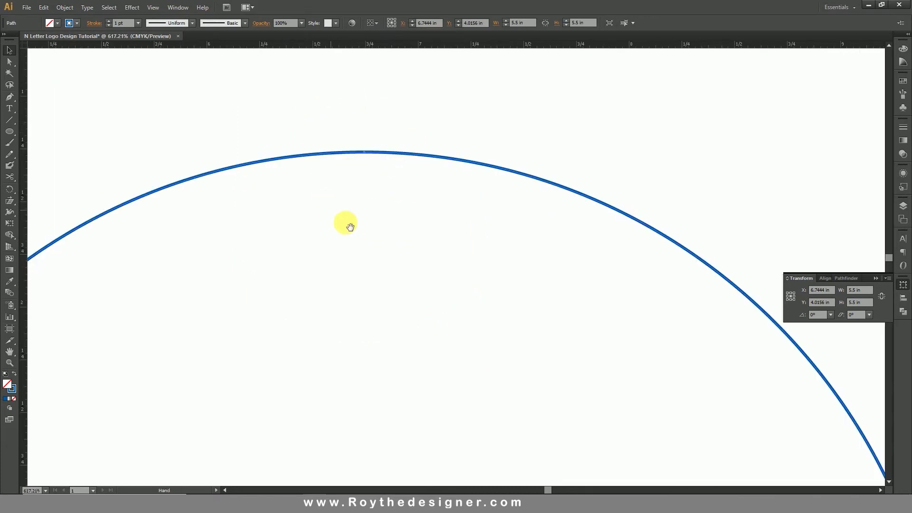
Step: Cut the circle outline with the Scissors tool at its top and bottom anchors
left_click(10, 176)
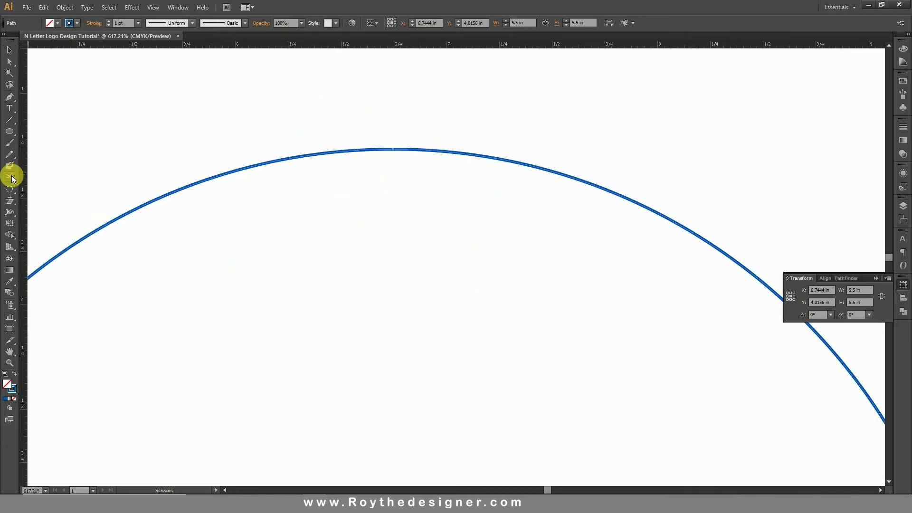
left_click(394, 149)
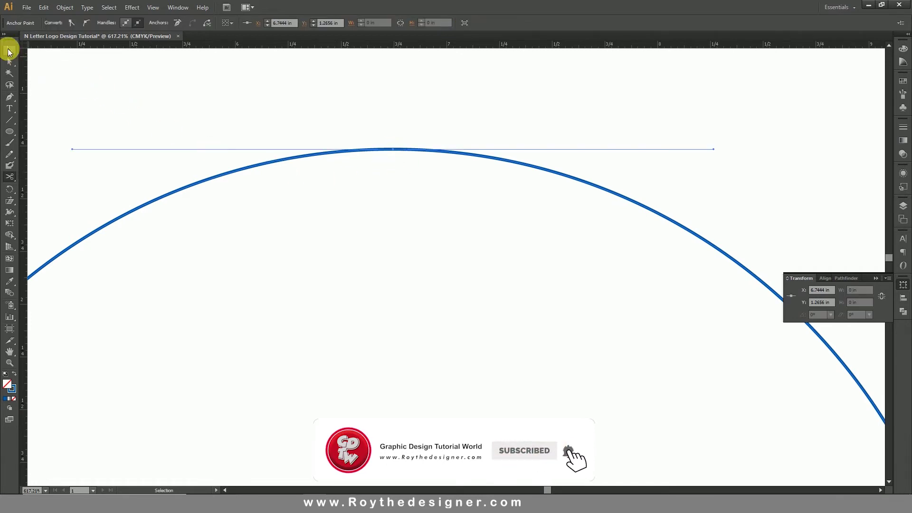
left_click(436, 333, "ctrl+alt")
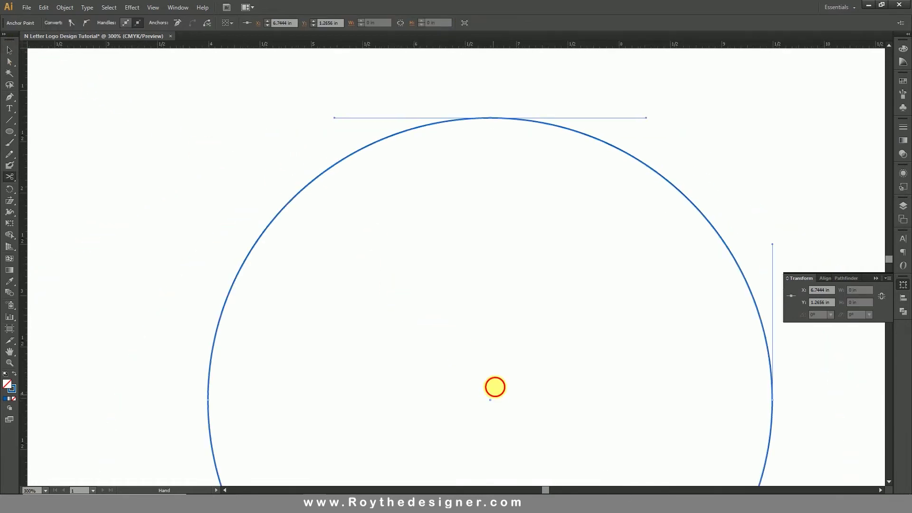
scroll(494, 385, "down", 5)
scroll(493, 307, "down", 1)
left_click(482, 333)
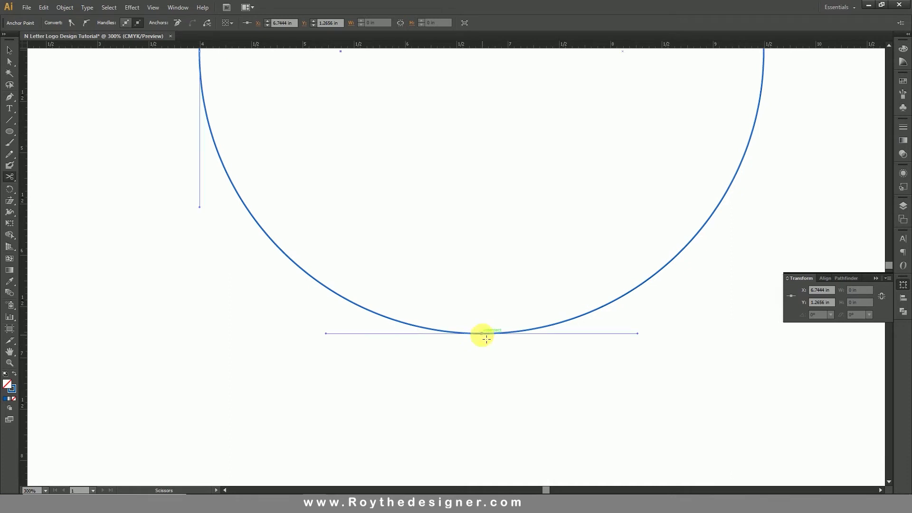
Step: Delete the right half arc and select the remaining left semicircle
left_click(10, 49)
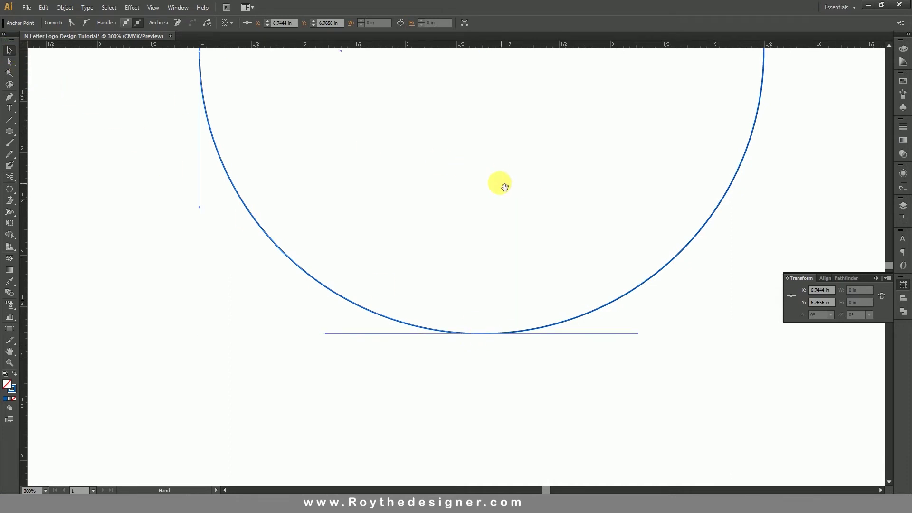
key("ctrl+0")
left_click_drag(507, 211, 573, 289)
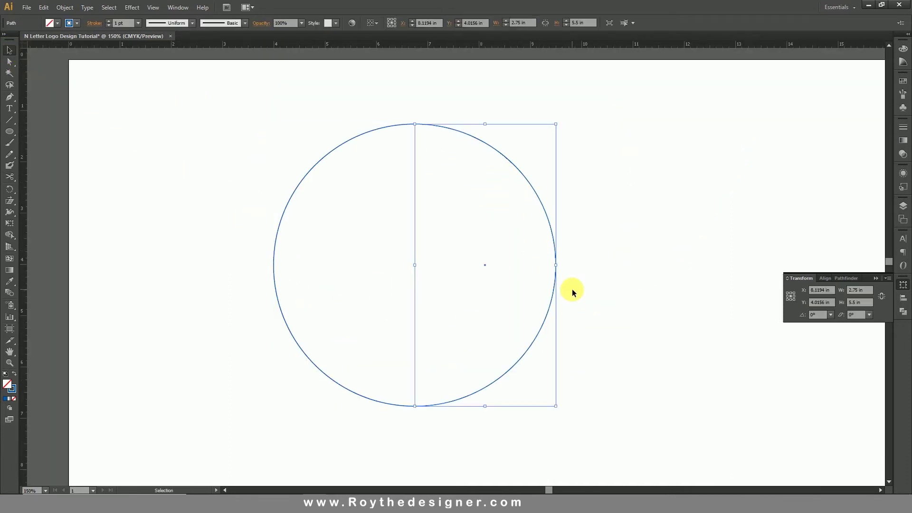
key("Delete")
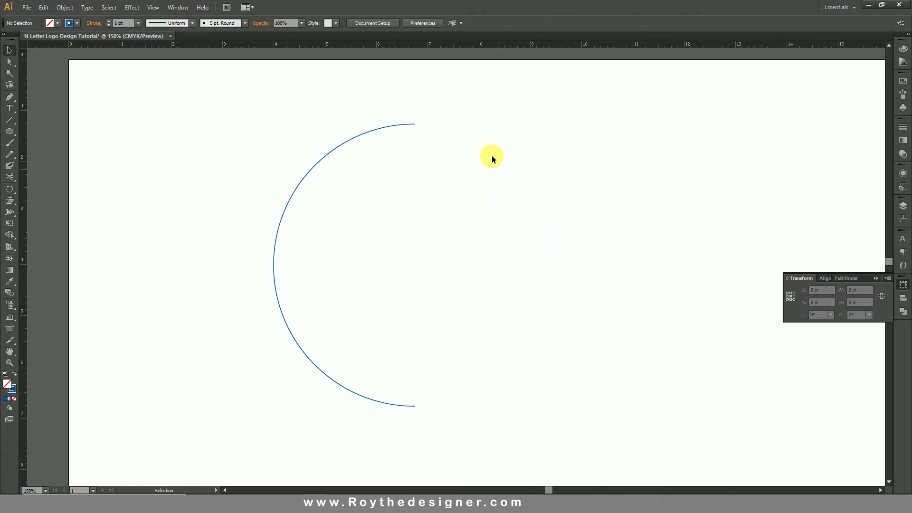
left_click_drag(470, 108, 365, 156)
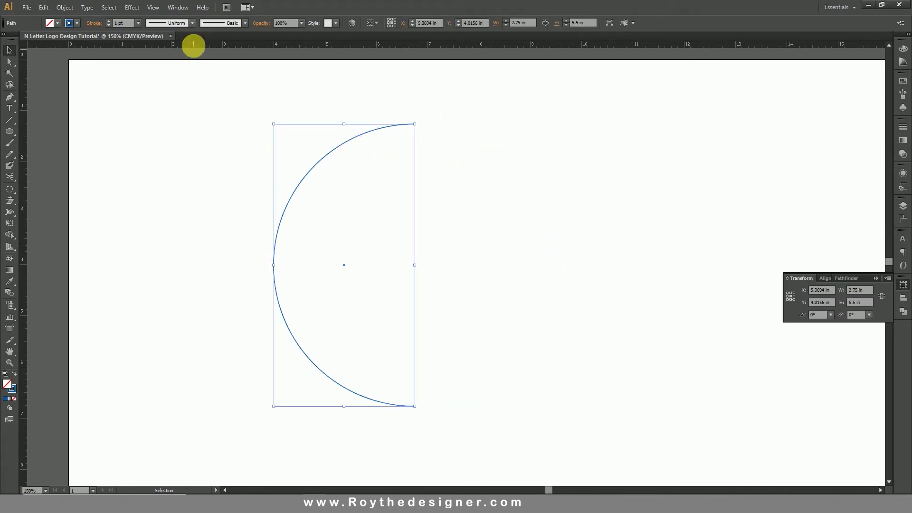
Step: Give the left arc Width Profile 1 and a 3 pt stroke weight
left_click(192, 23)
left_click(171, 54)
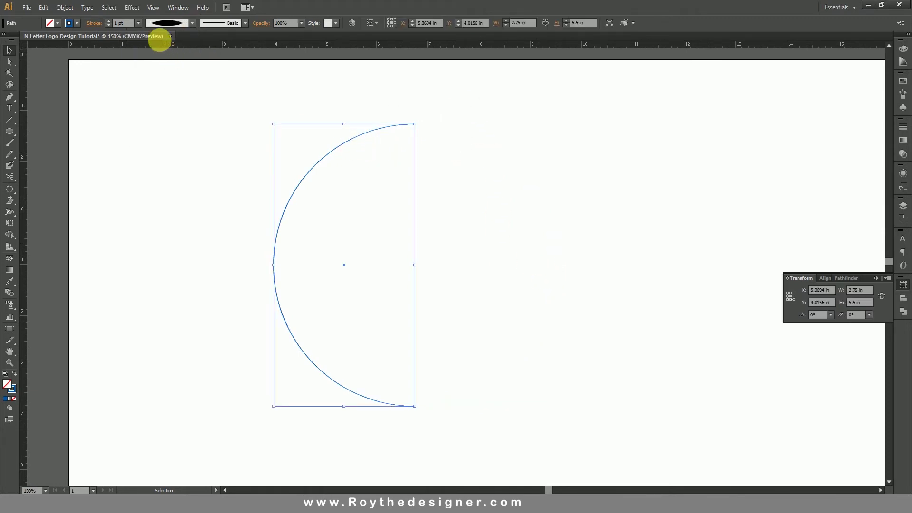
key("Up")
key("Up")
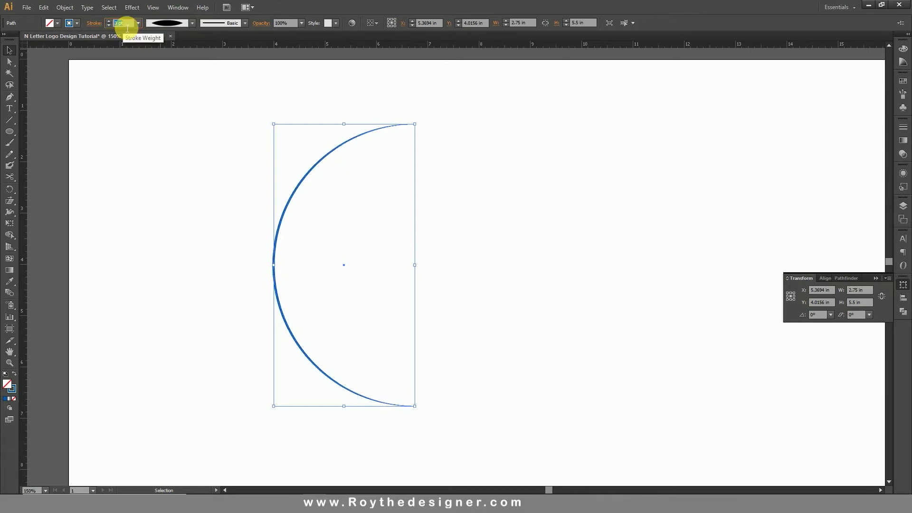
left_click_drag(462, 96, 363, 147)
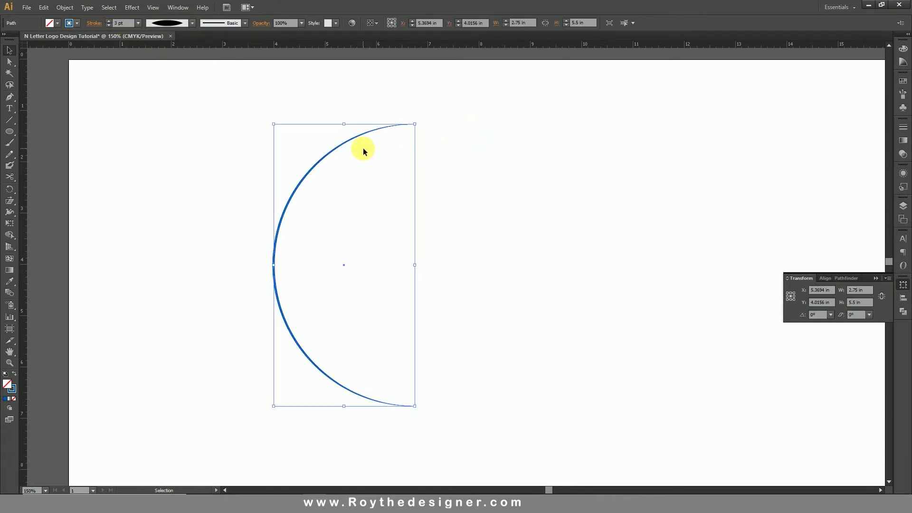
Step: Deselect and bring the hidden N logo back with Object > Show All
left_click(240, 87)
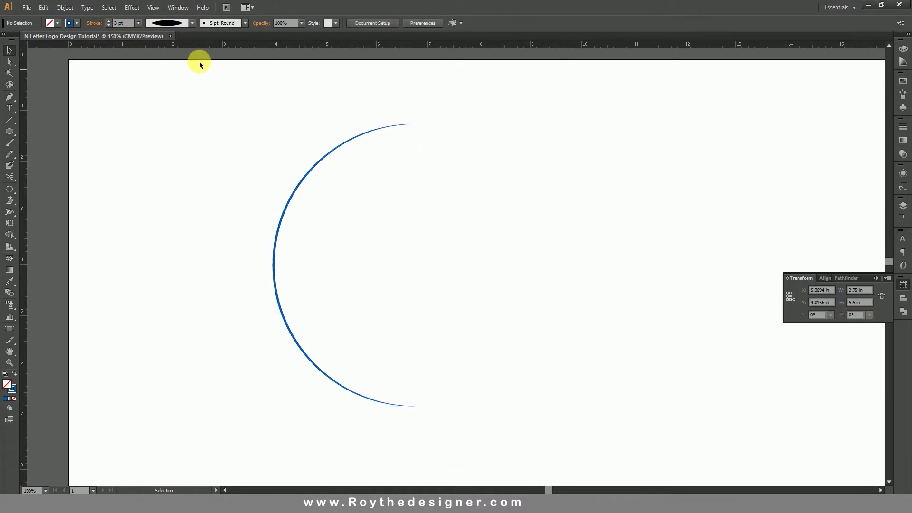
left_click(67, 8)
left_click(90, 94)
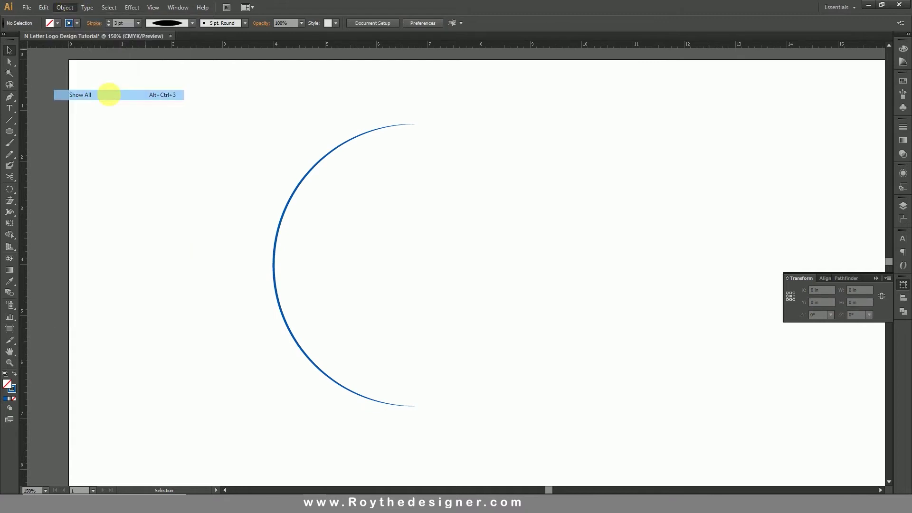
Step: Add a 75% Multiply drop shadow with 0.1 in offsets and 0.07 in blur to the arc
left_click(313, 167)
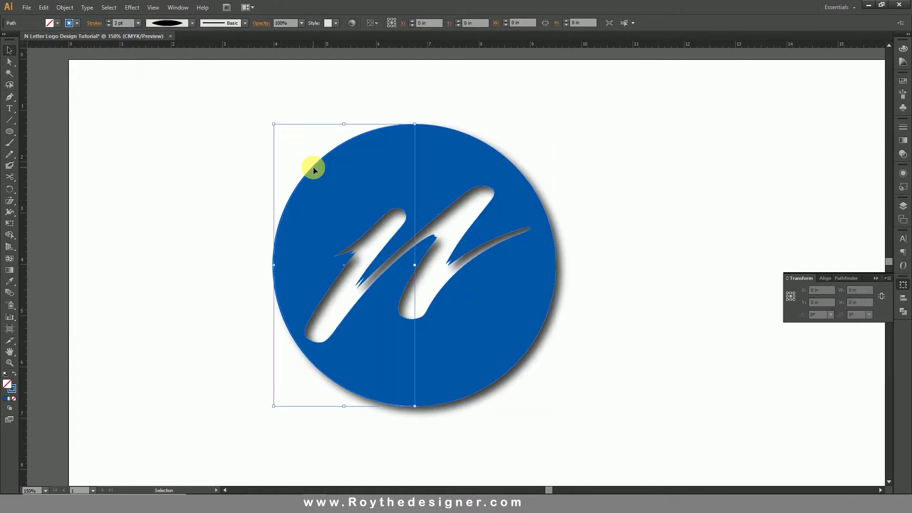
left_click(133, 7)
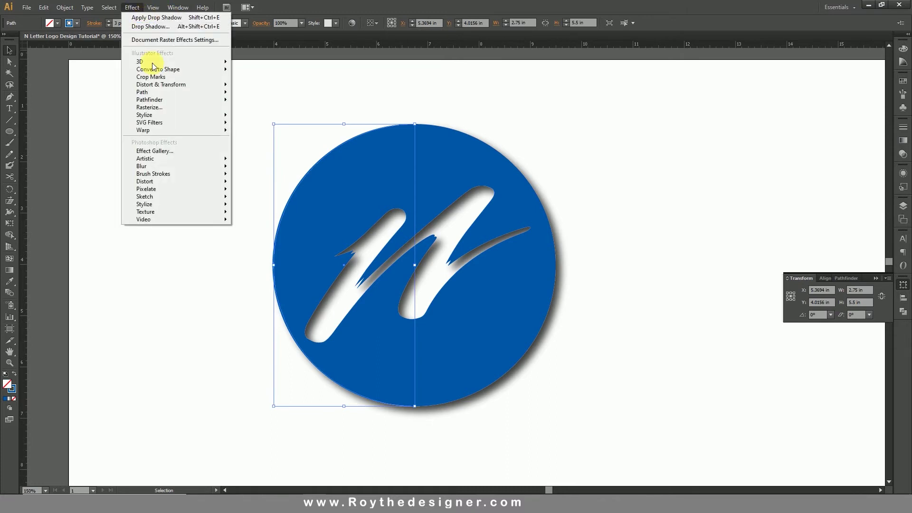
mouse_move(144, 115)
left_click(264, 117)
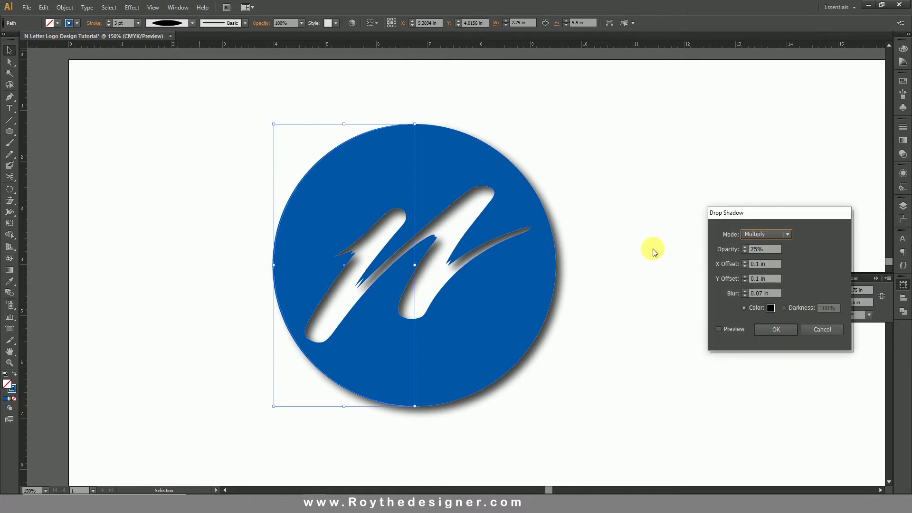
left_click(751, 328)
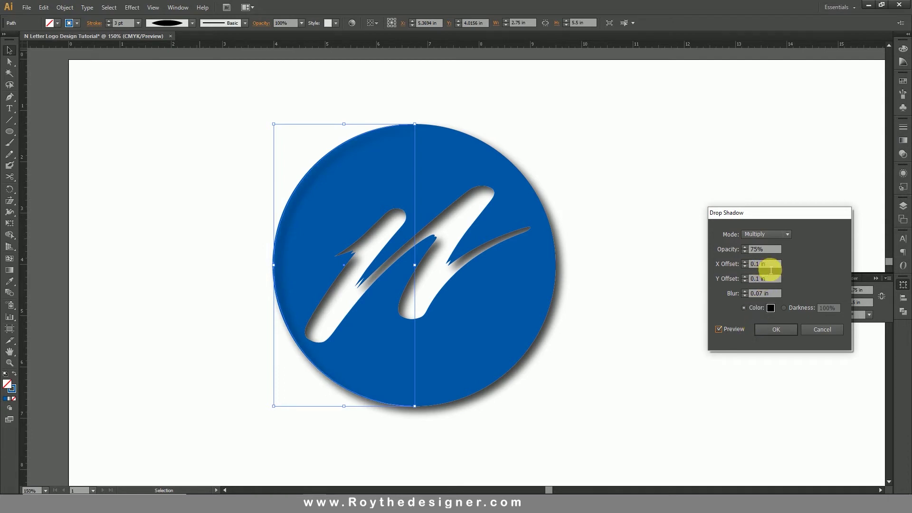
left_click(783, 330)
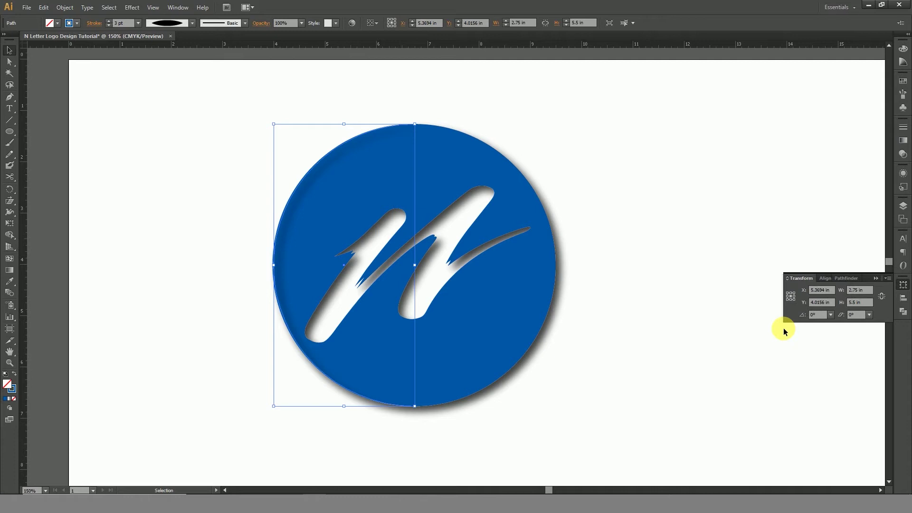
left_click(626, 188)
Step: Shift the whole N logo left on the artboard and zoom in on it and the free space beside it
left_click(438, 274, "ctrl+alt")
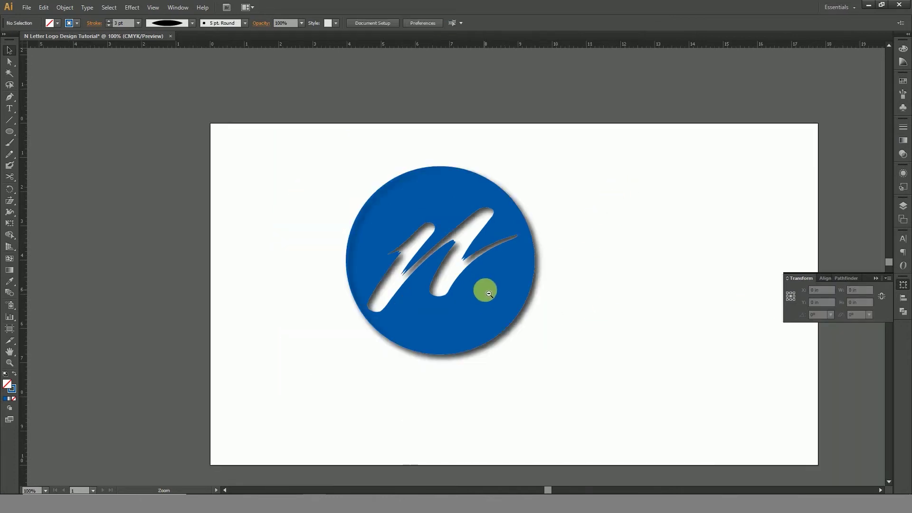
left_click(489, 294, "ctrl+alt")
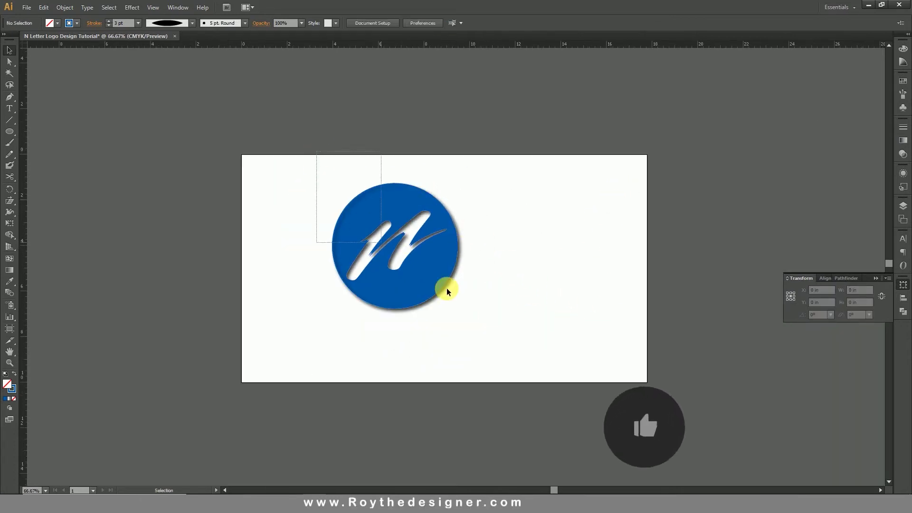
left_click_drag(316, 152, 447, 292)
left_click_drag(447, 258, 385, 270)
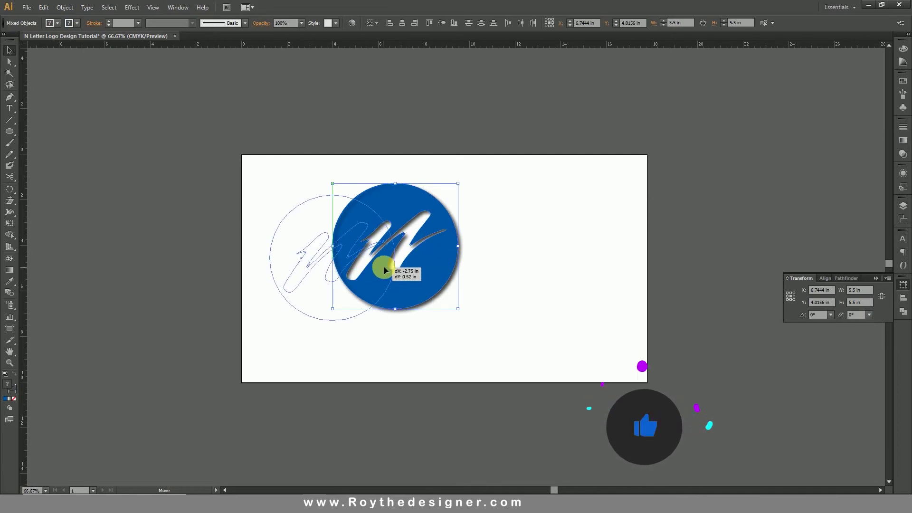
left_click_drag(187, 141, 620, 375)
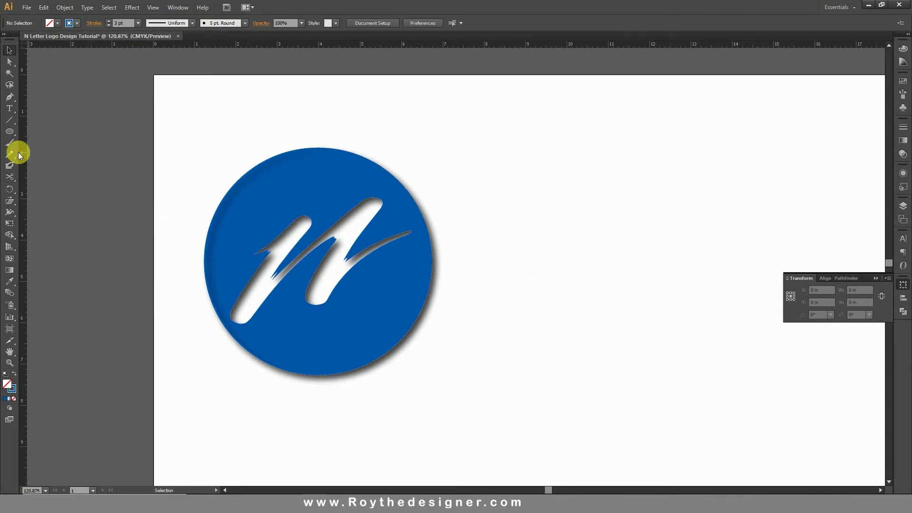
Step: Type 'COMPANY NAME' right of the logo, add 'TAGLINE HERE' on a second line, and select it
left_click(10, 108)
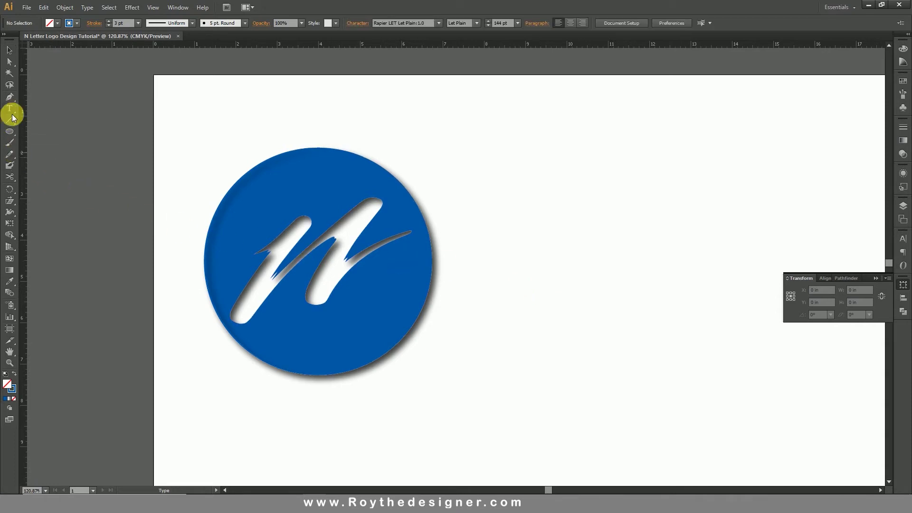
left_click(470, 271)
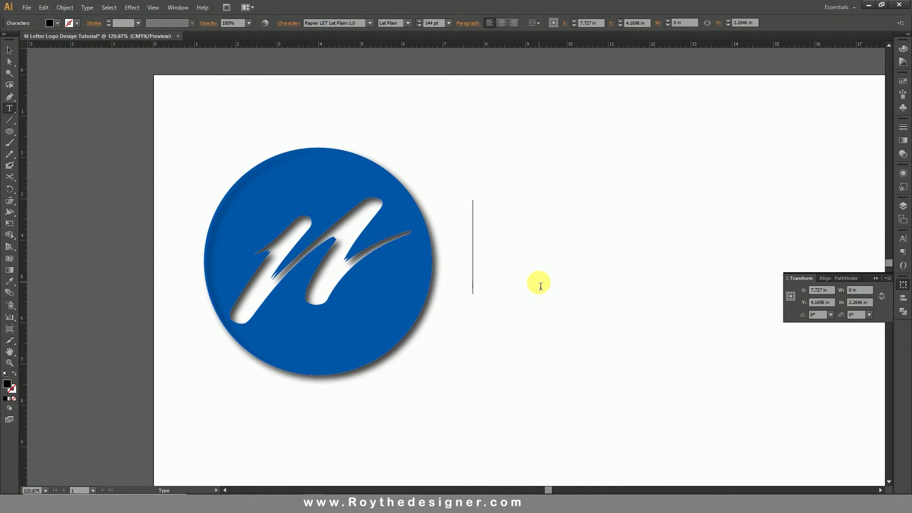
type("COMPANY")
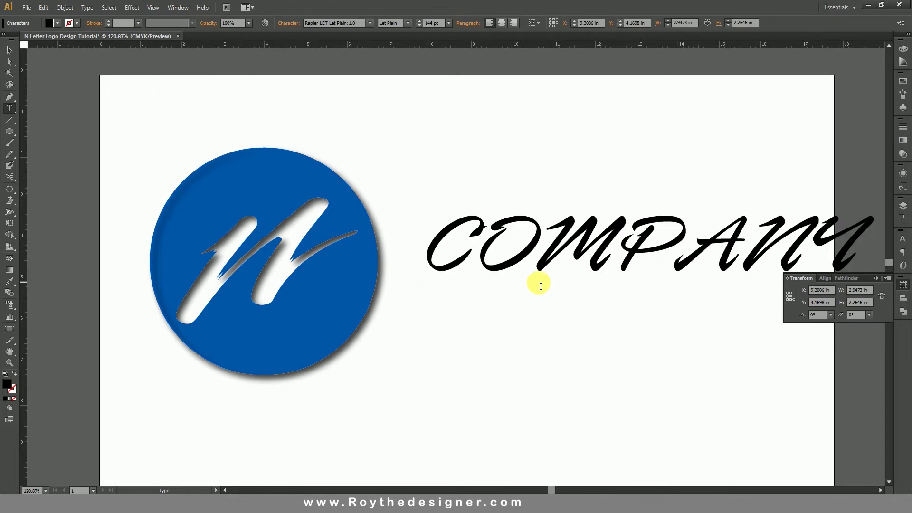
type(" NAME")
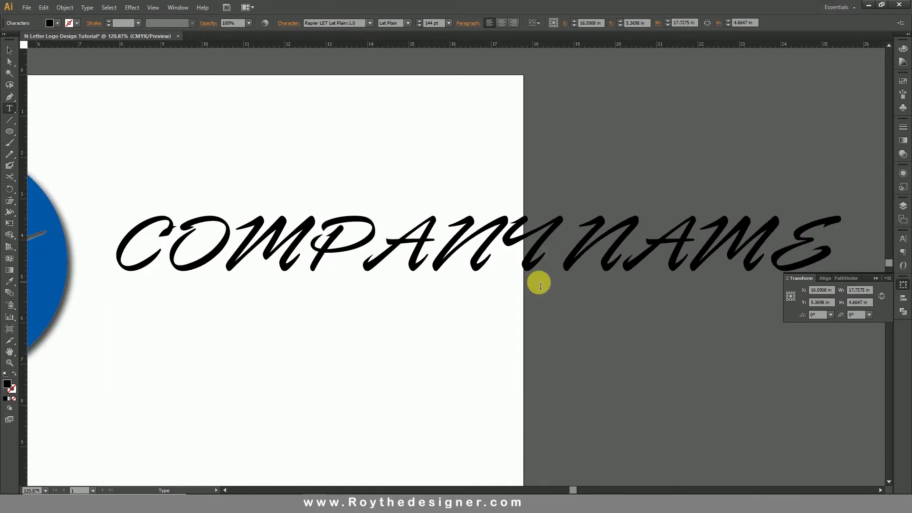
key("Return")
type("T")
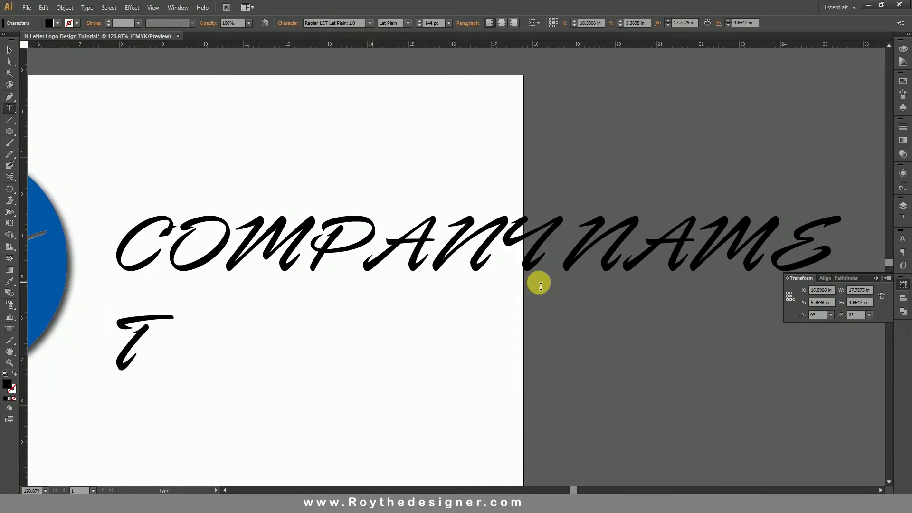
type("AGLINE")
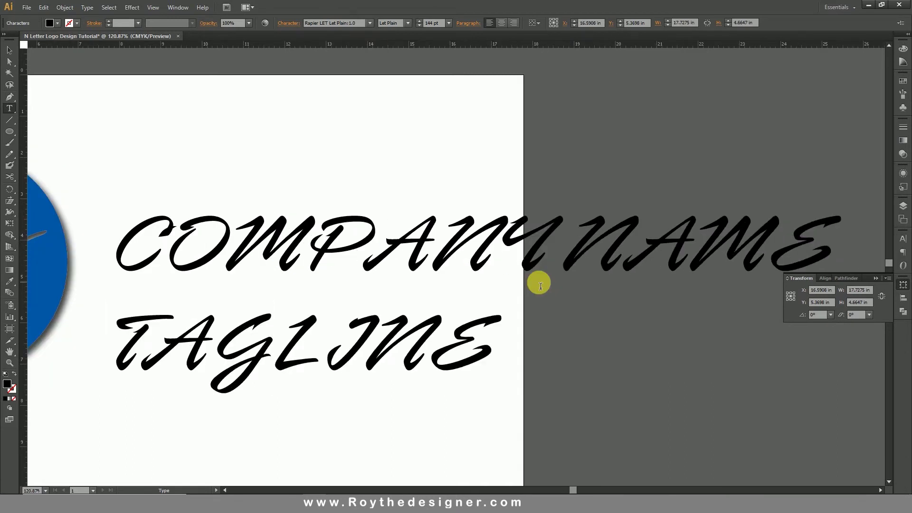
type(" HERE")
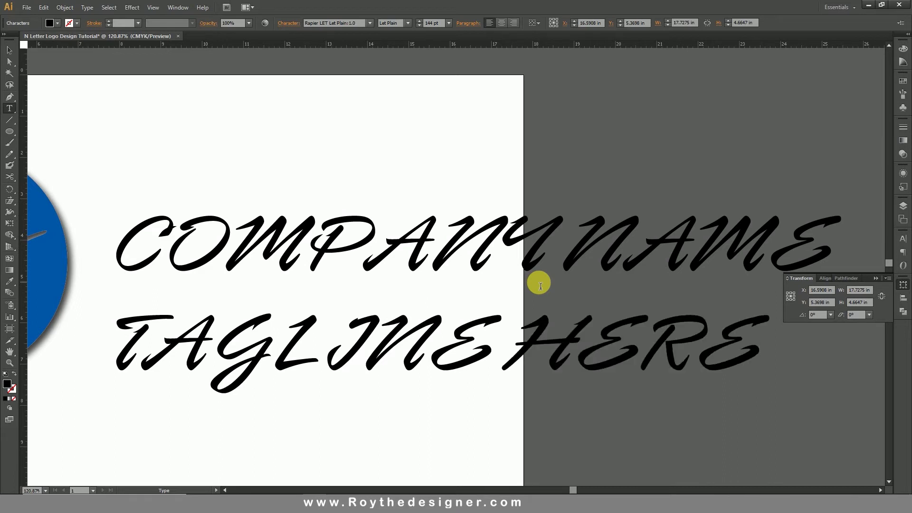
left_click_drag(108, 360, 771, 353)
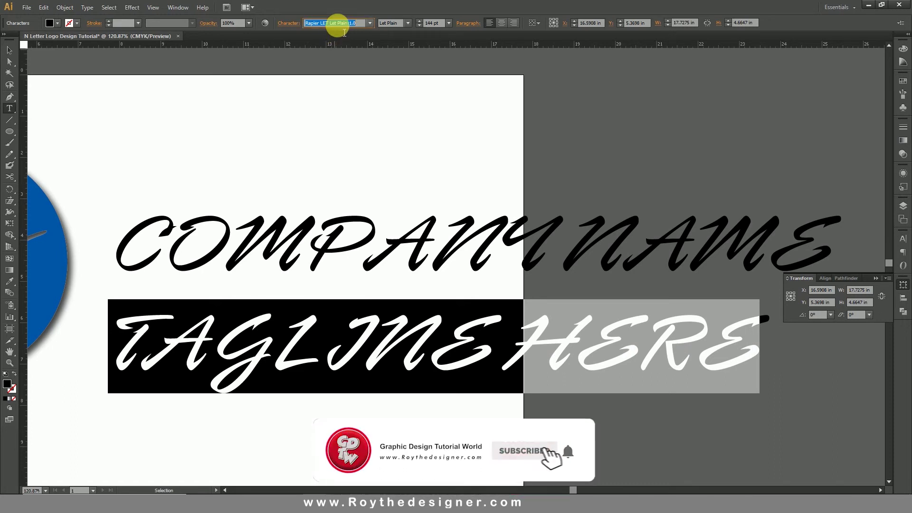
Step: Apply Banjoman Open Bold to 'TAGLINE HERE' and Prestige Elite Std Bold to 'COMPANY NAME'
type("Baby Face")
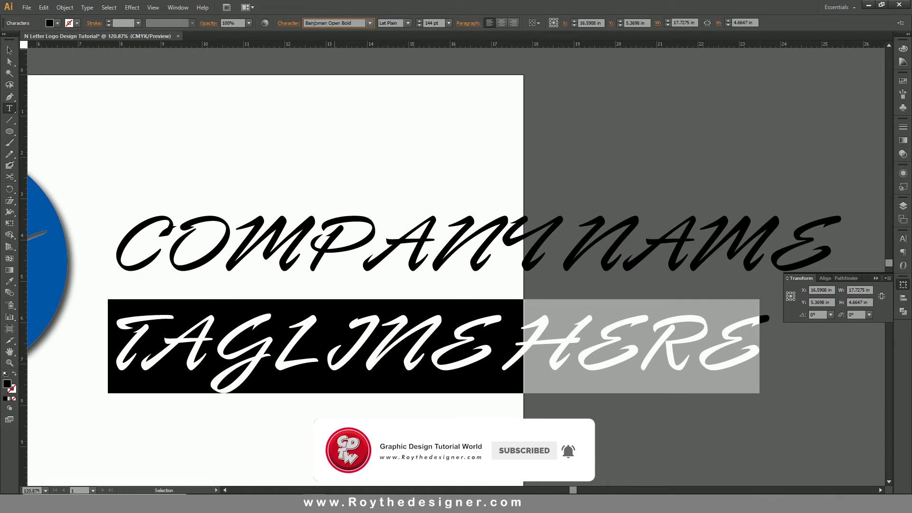
left_click(337, 26)
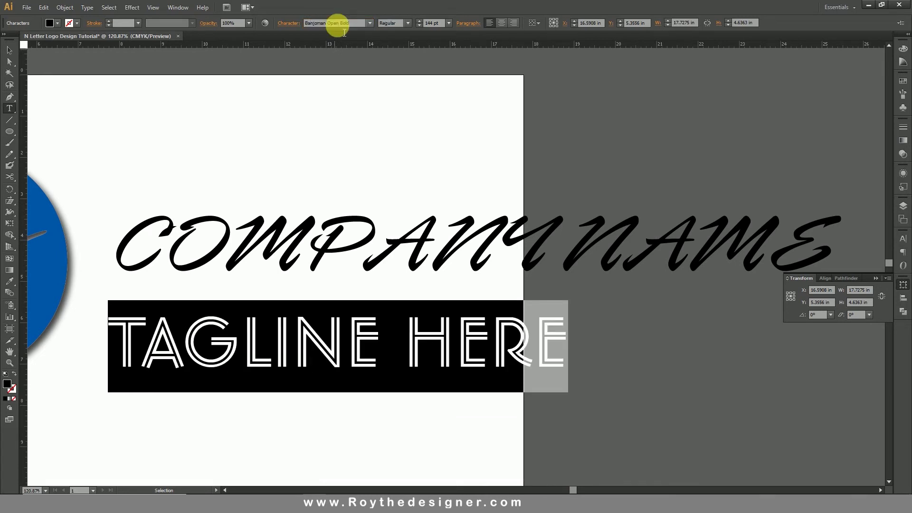
double_click(228, 223)
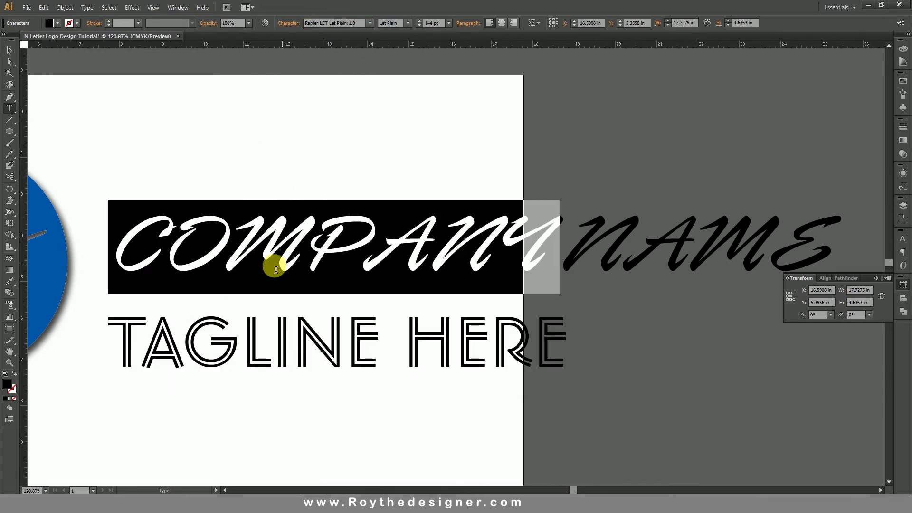
left_click(276, 270)
left_click_drag(124, 240, 832, 219)
type("Prestige Elite Std Bold")
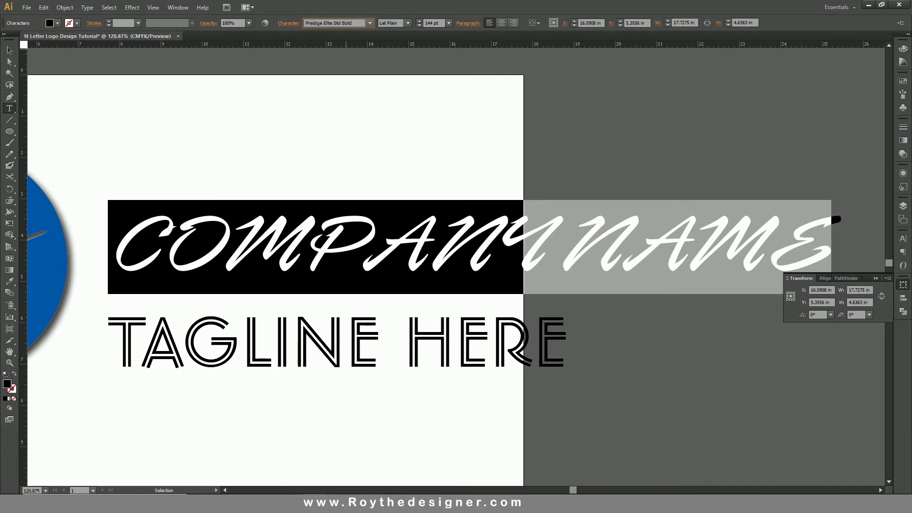
key("Return")
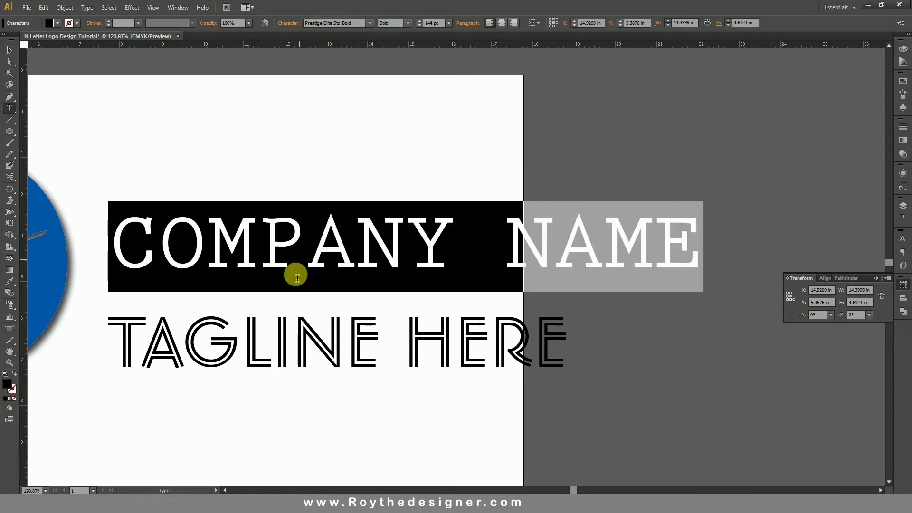
Step: Shrink the 'TAGLINE HERE' line to 72 pt and widen its letter tracking
left_click(266, 345)
double_click(267, 345)
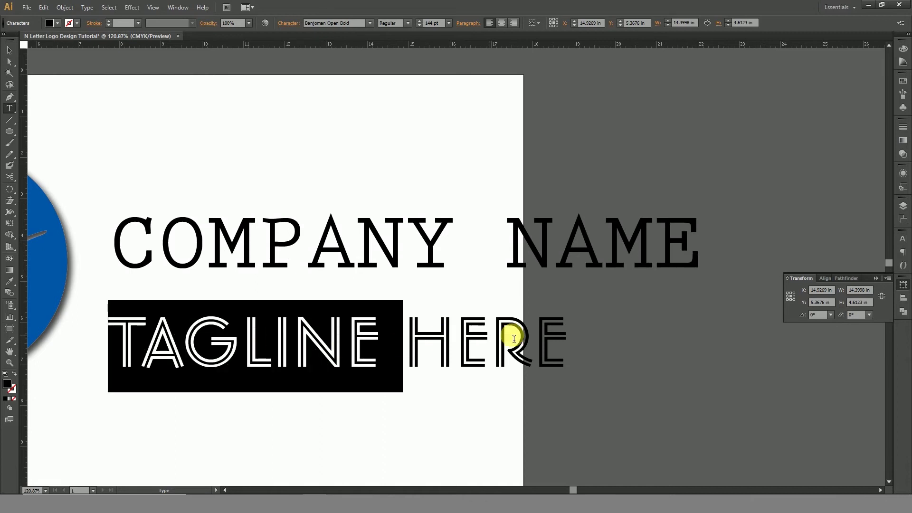
left_click_drag(564, 335, 108, 339)
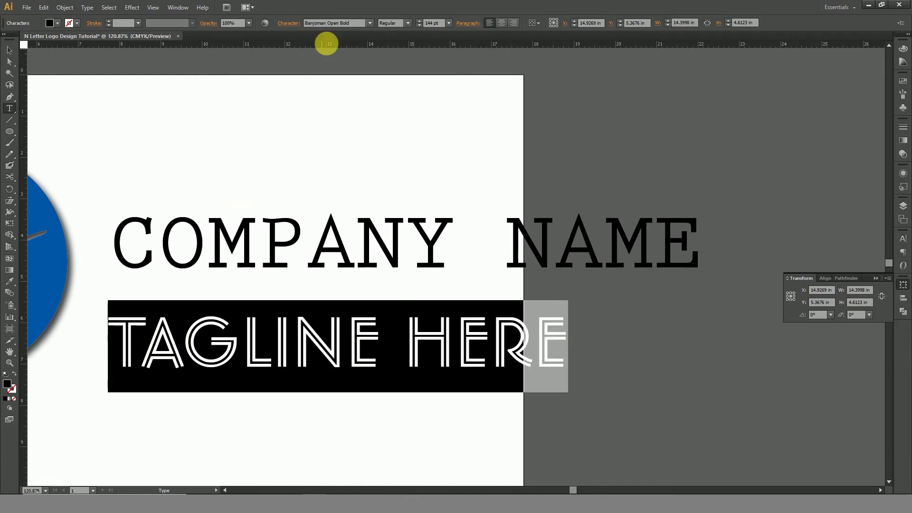
left_click(447, 24)
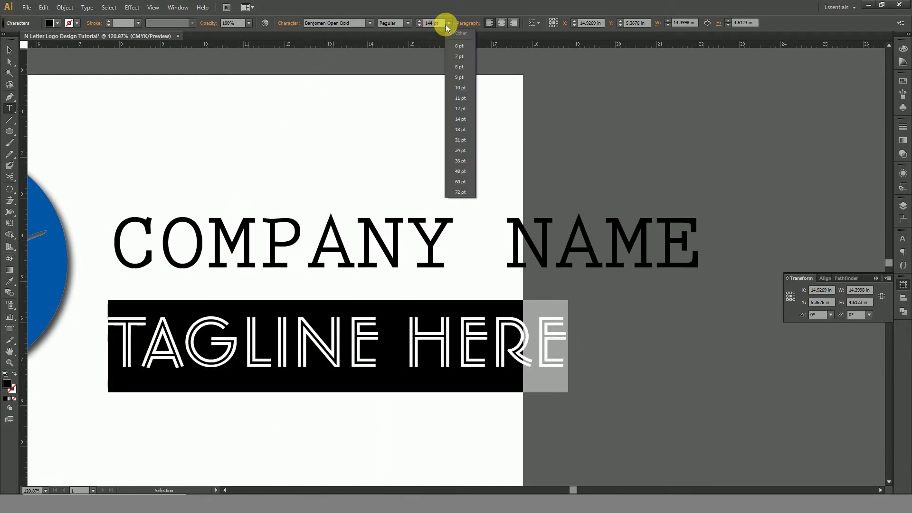
left_click(469, 192)
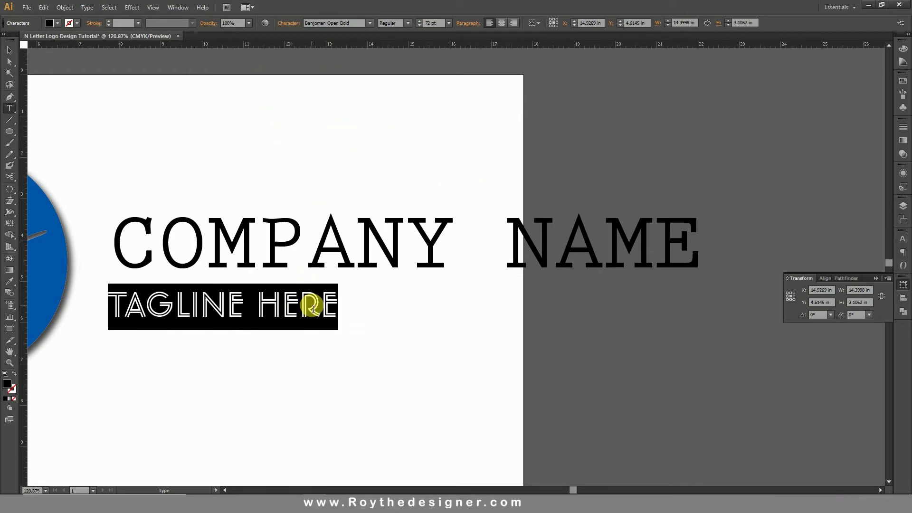
key("alt+Right")
key("alt+Right")
key("alt+Right")
key("alt+Right")
key("alt+Right")
key("alt+Right")
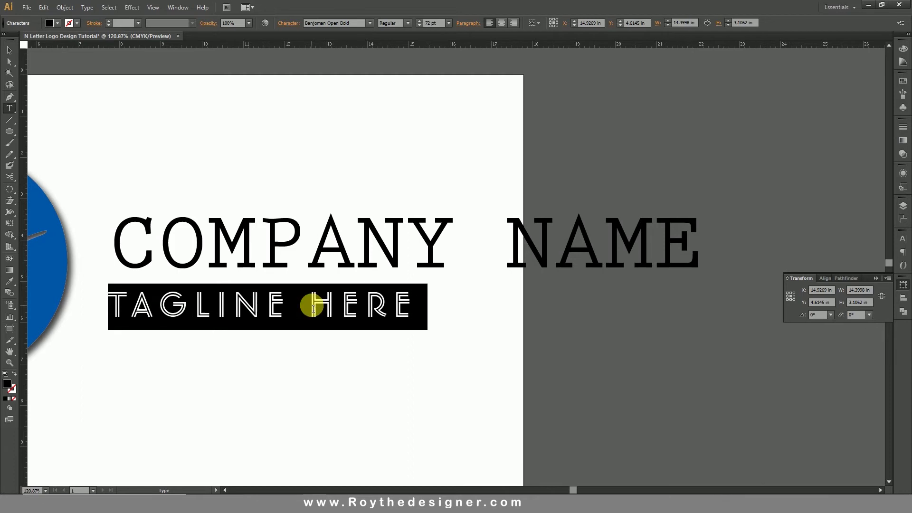
key("alt+Right")
key("alt+Right")
key("alt+Right")
key("alt+Right")
key("alt+Right")
key("alt+Right")
key("alt+Right")
key("alt+Right")
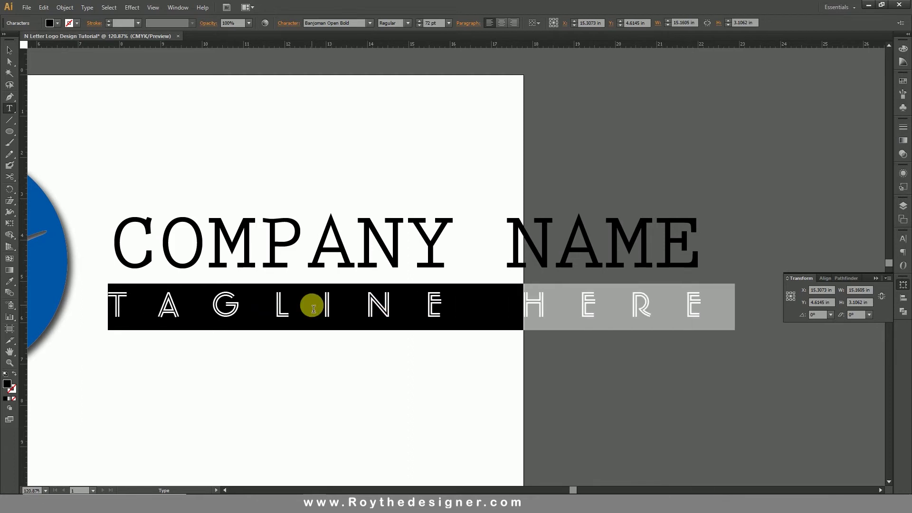
key("alt+Left")
key("alt+Left")
key("alt+Left")
key("alt+Left")
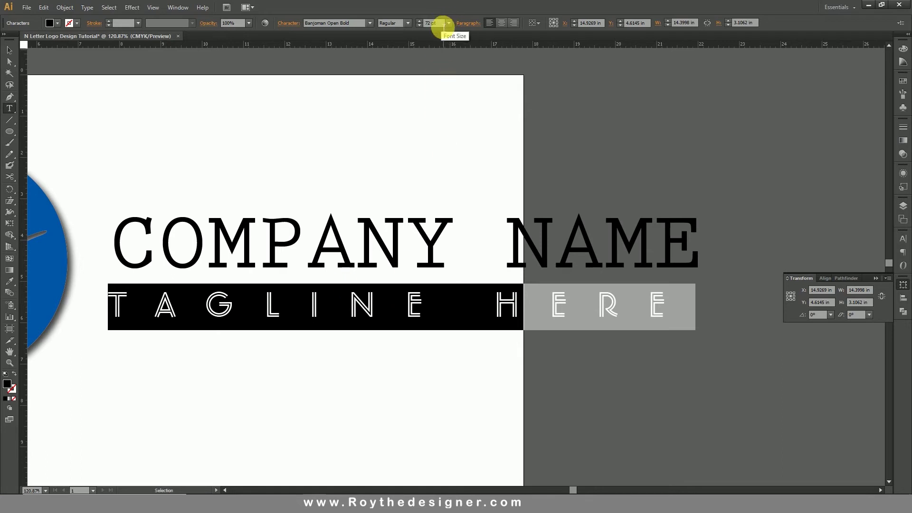
Step: Fine-tune the tagline font size to around 76-77 pt
left_click(440, 23)
type("76")
key("Return")
key("Down")
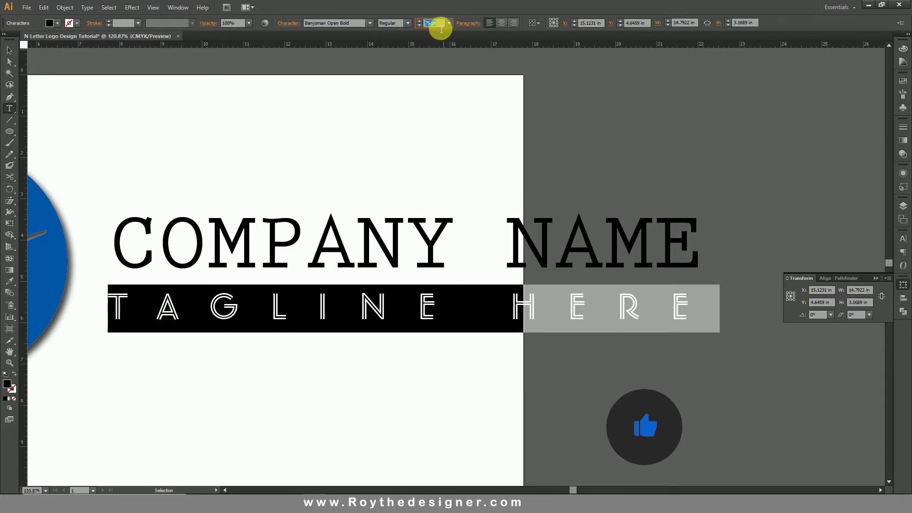
key("Up")
key("Up")
key("Up")
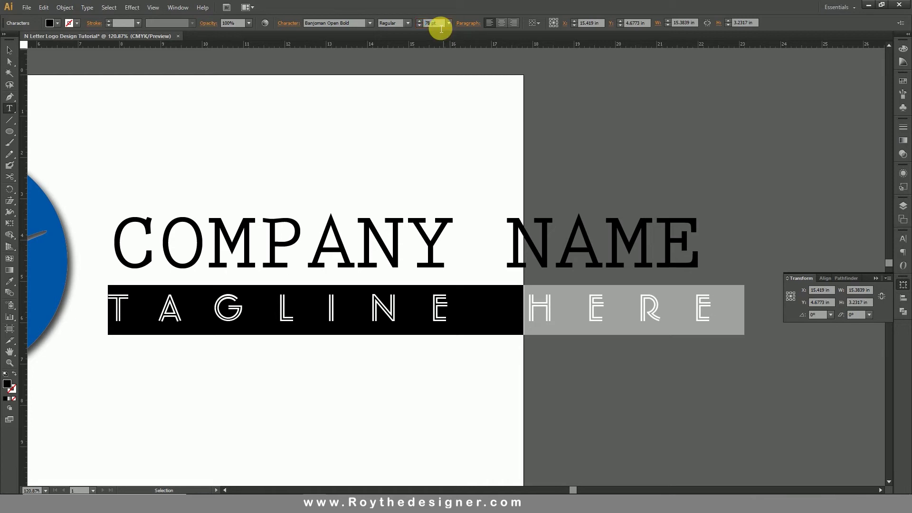
key("Down")
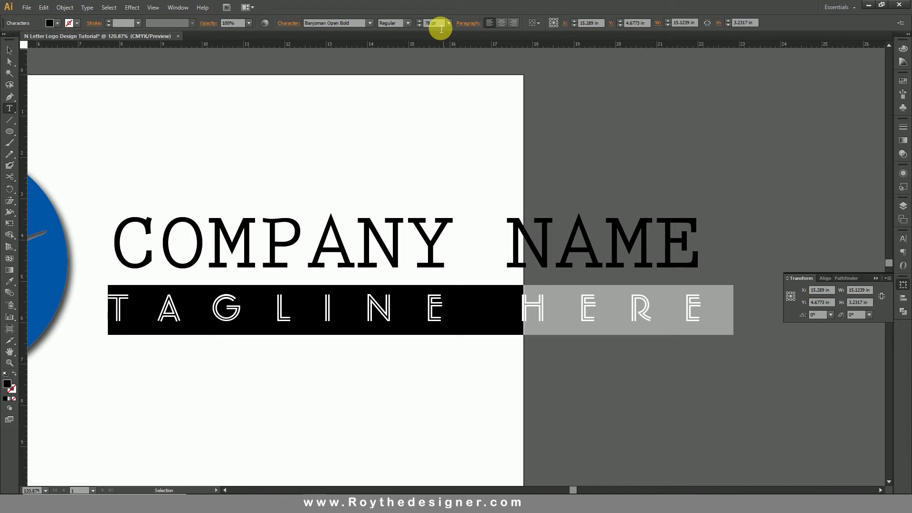
Step: Exit text editing and scale the COMPANY NAME / TAGLINE HERE block down proportionally
left_click(9, 50)
left_click(311, 109)
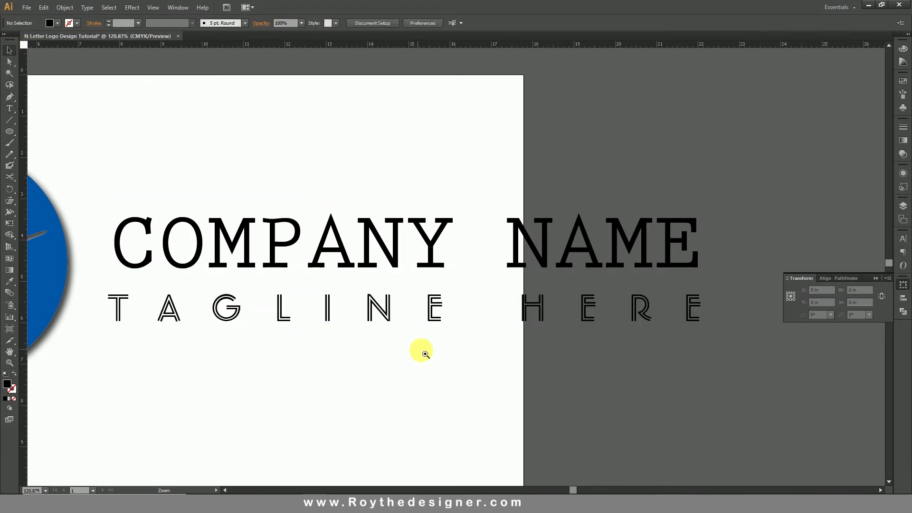
left_click(425, 354, "ctrl+alt")
left_click(399, 312, "ctrl+alt")
left_click(632, 230)
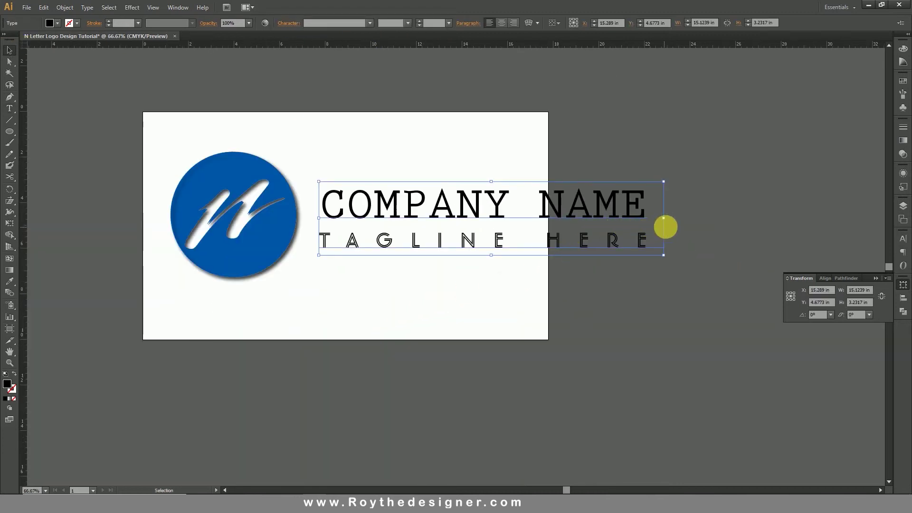
left_click_drag(663, 218, 468, 219)
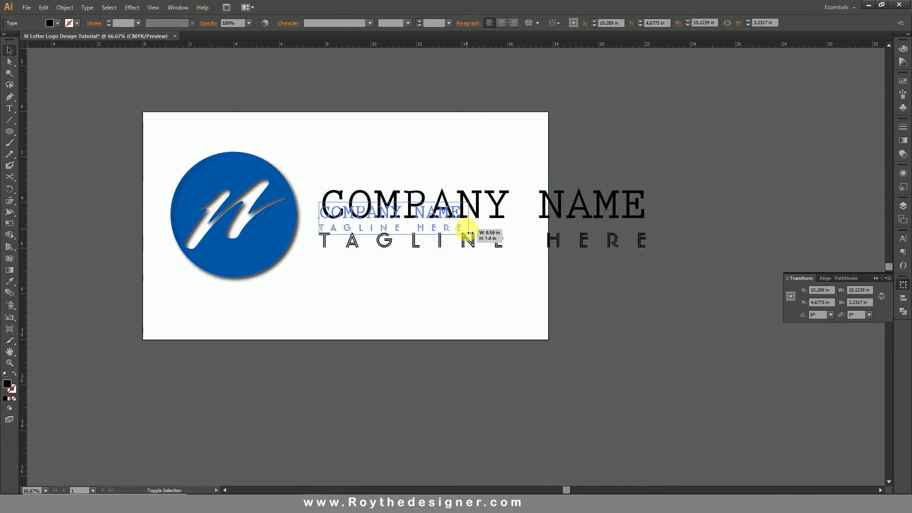
Step: Shrink the blue circle logo to 3.68 in and move the logo and text left together
left_click_drag(193, 128, 259, 272)
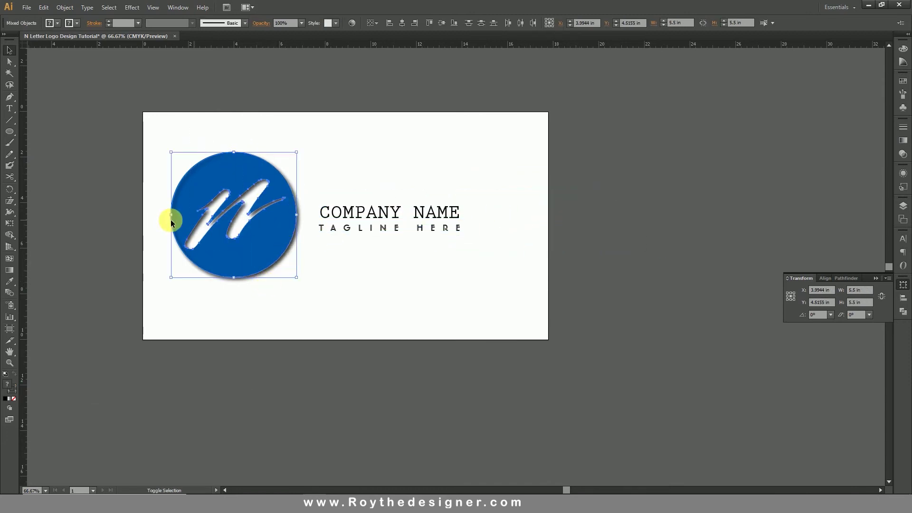
left_click_drag(171, 215, 212, 215)
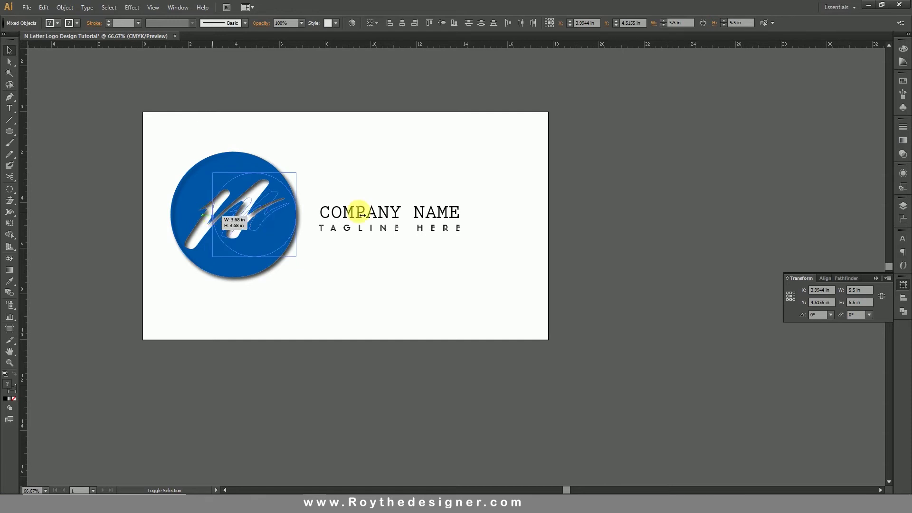
left_click_drag(431, 170, 212, 277)
left_click_drag(366, 226, 334, 225)
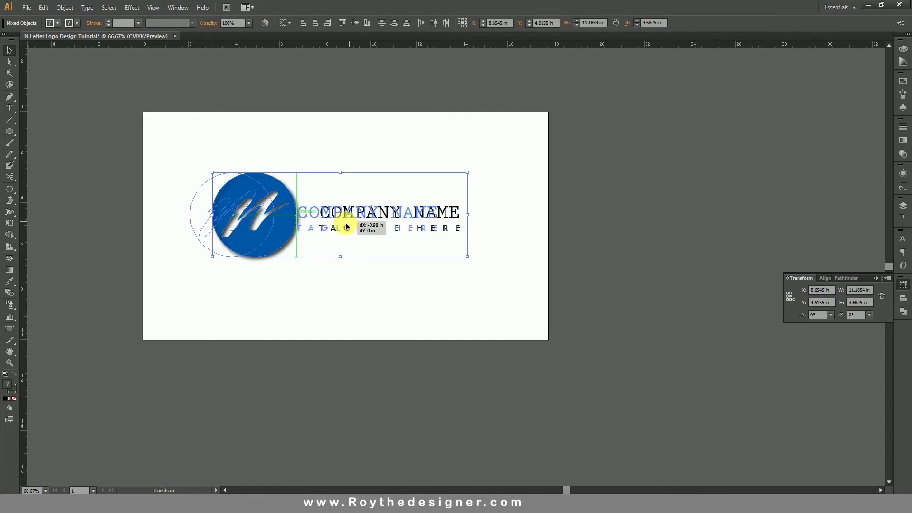
left_click(386, 164)
key("ctrl+0")
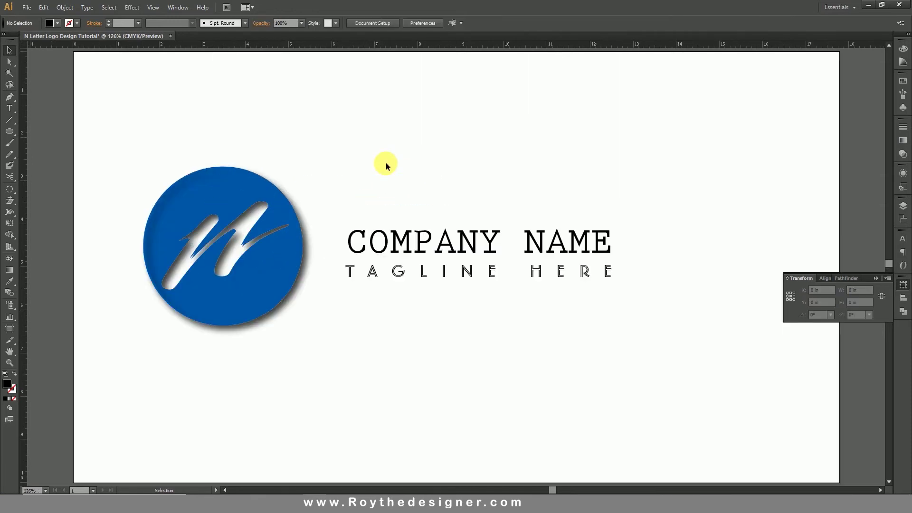
Step: Widen the text block slightly leftward so both lines sit snugly beside the logo
left_click(494, 275)
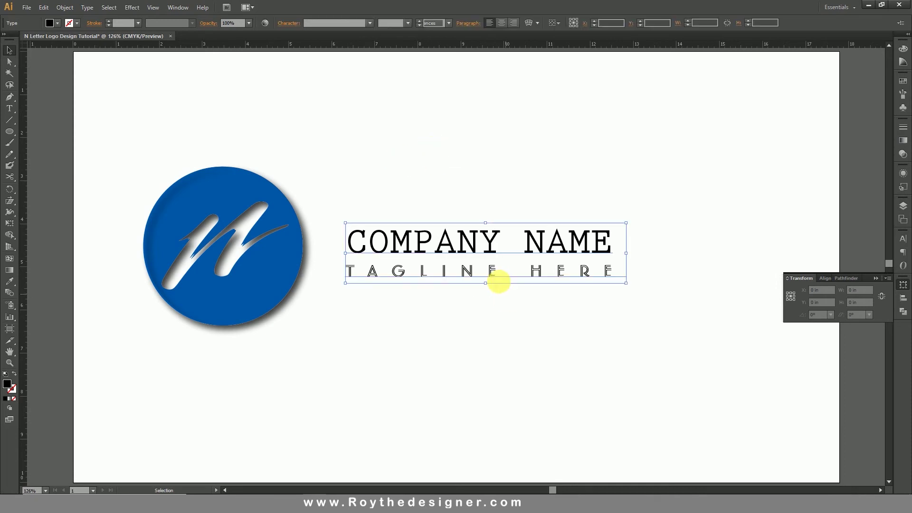
left_click_drag(345, 253, 318, 253)
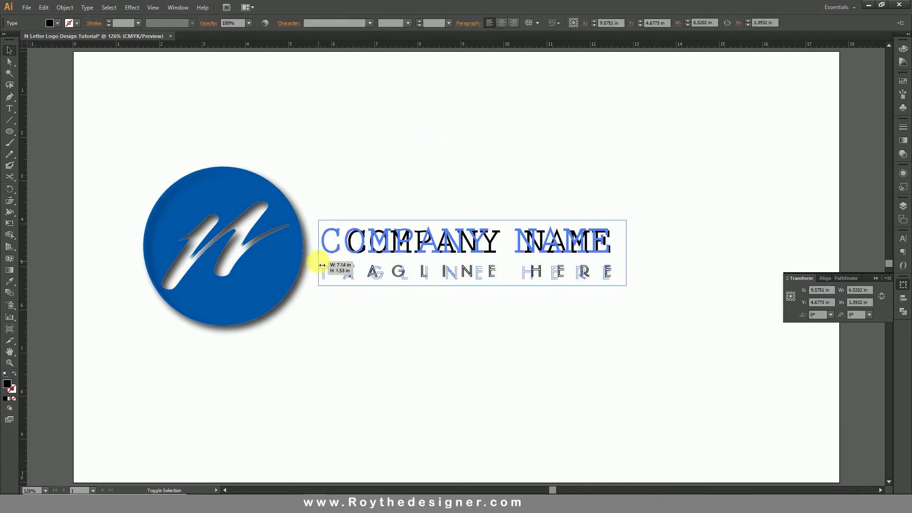
double_click(402, 224)
triple_click(401, 241)
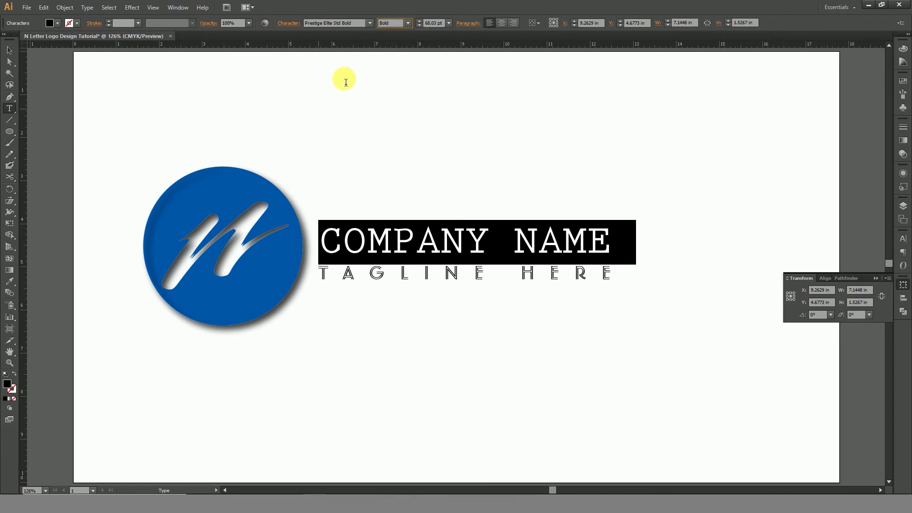
left_click(10, 50)
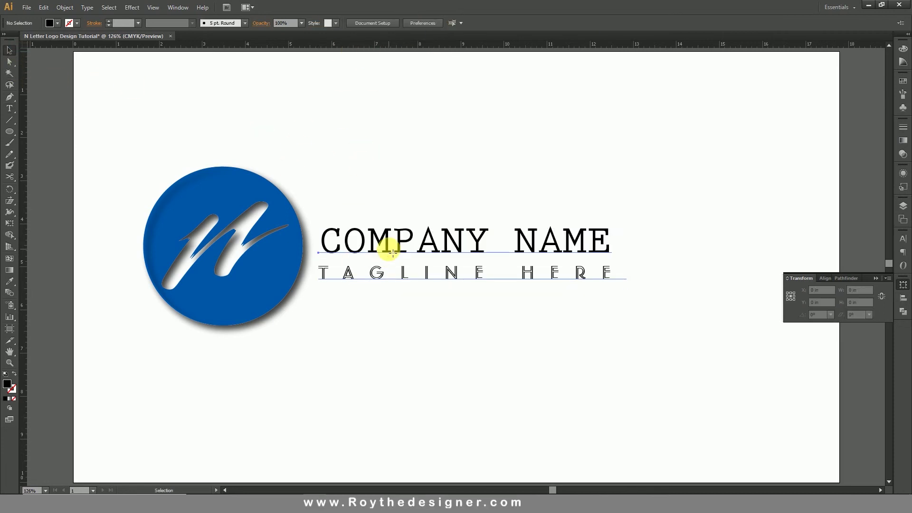
left_click(406, 201)
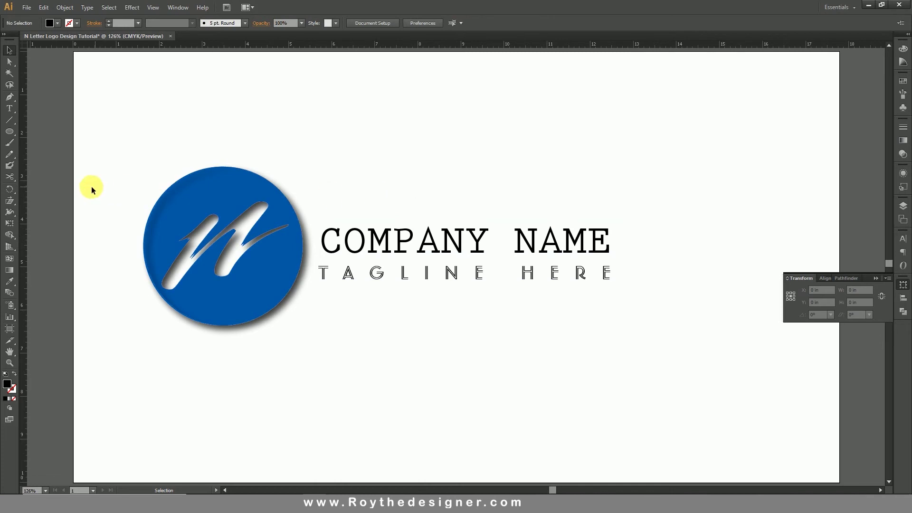
Step: Draw a black rectangle across the logo and text, send it to back, and trim it to a 12.24 × 2.40 in band
left_click_drag(9, 133, 41, 127)
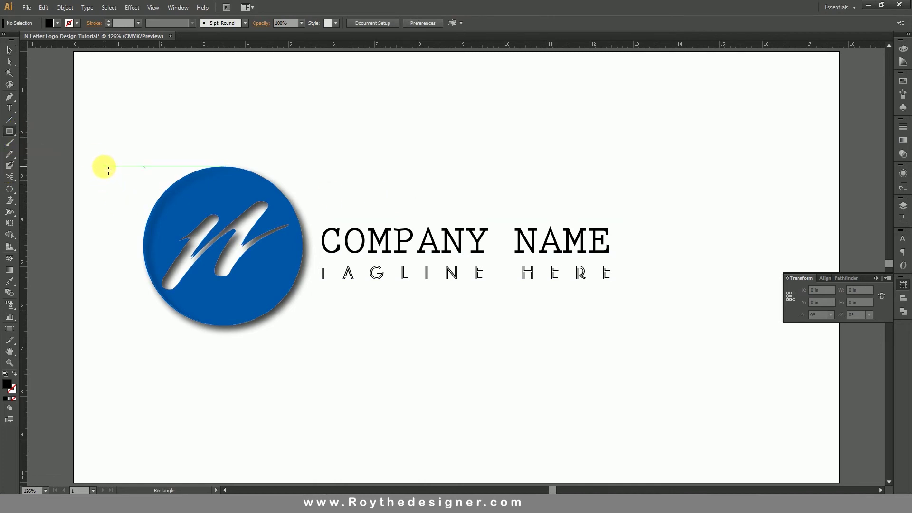
mouse_move(104, 166)
left_mouse_down()
mouse_move(616, 328)
mouse_move(634, 326)
left_mouse_up()
left_click(10, 50)
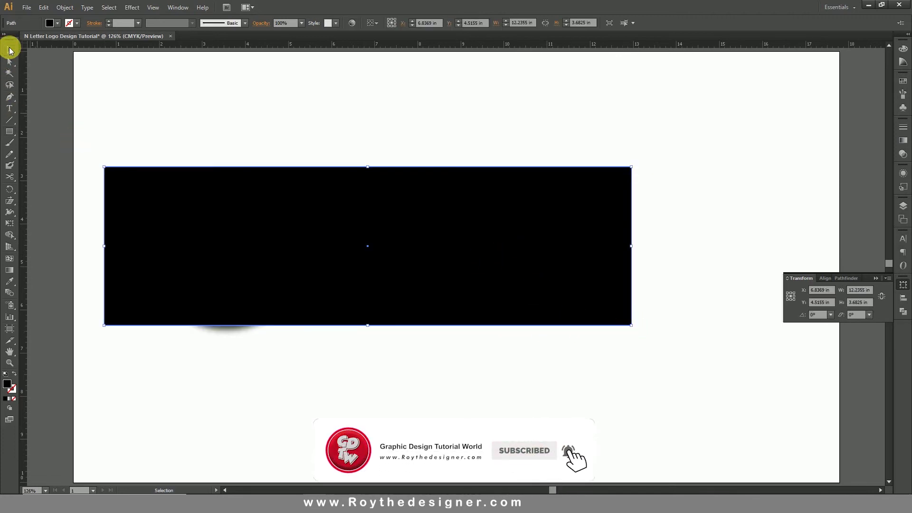
right_click(386, 194)
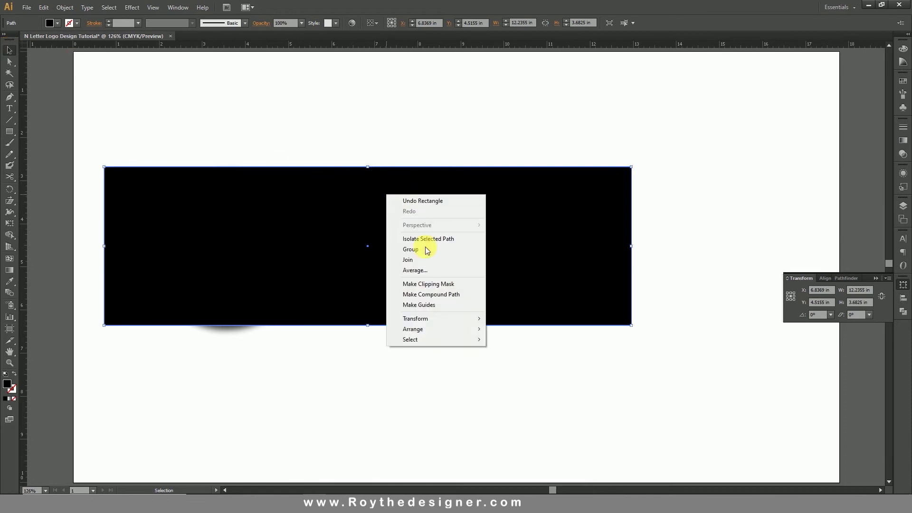
mouse_move(414, 328)
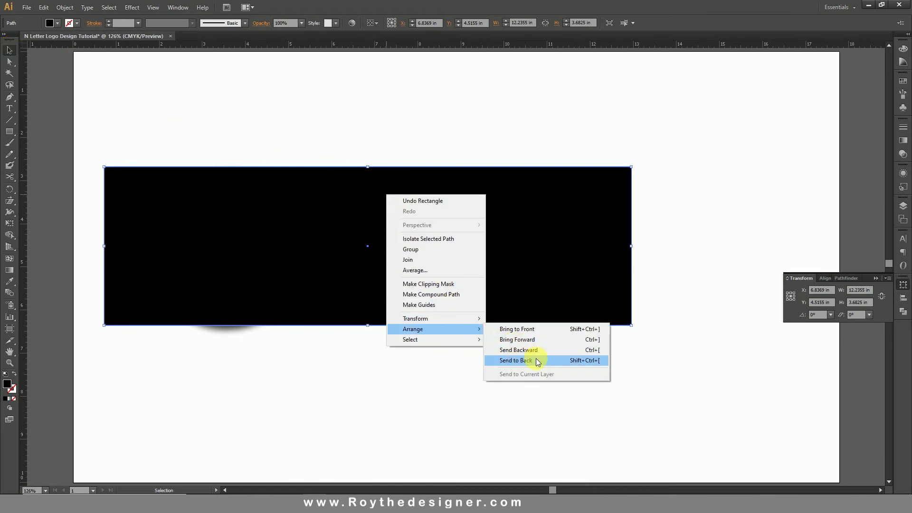
left_click(539, 362)
left_click_drag(369, 167, 369, 195)
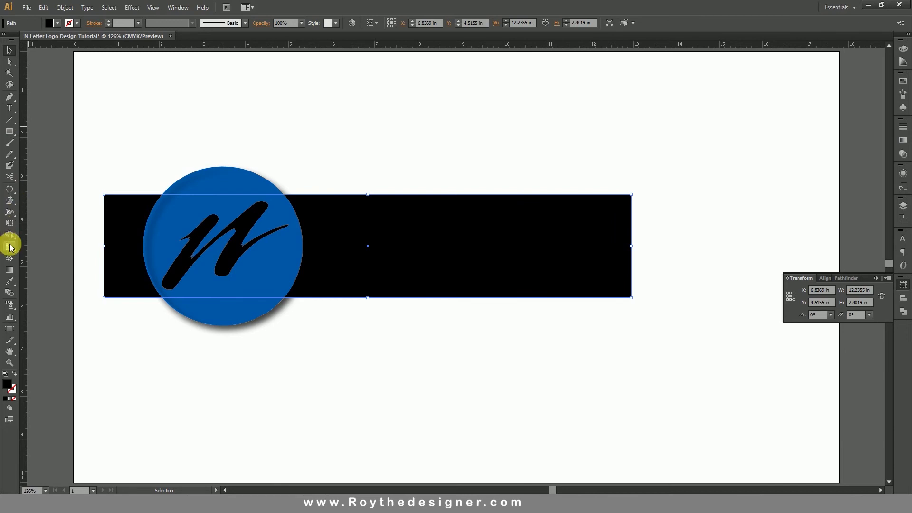
Step: Fill the banner rectangle with the circle's blue using the Eyedropper
left_click(10, 281)
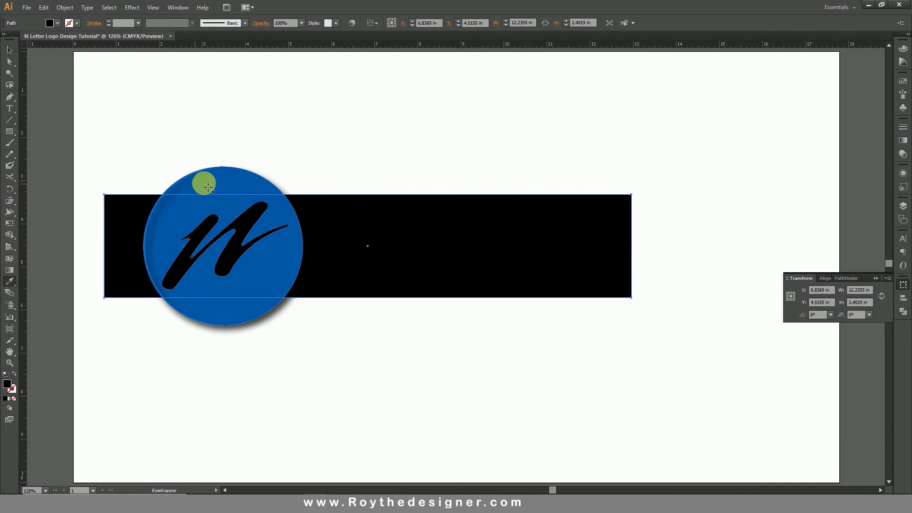
left_click(208, 187)
left_click(9, 50)
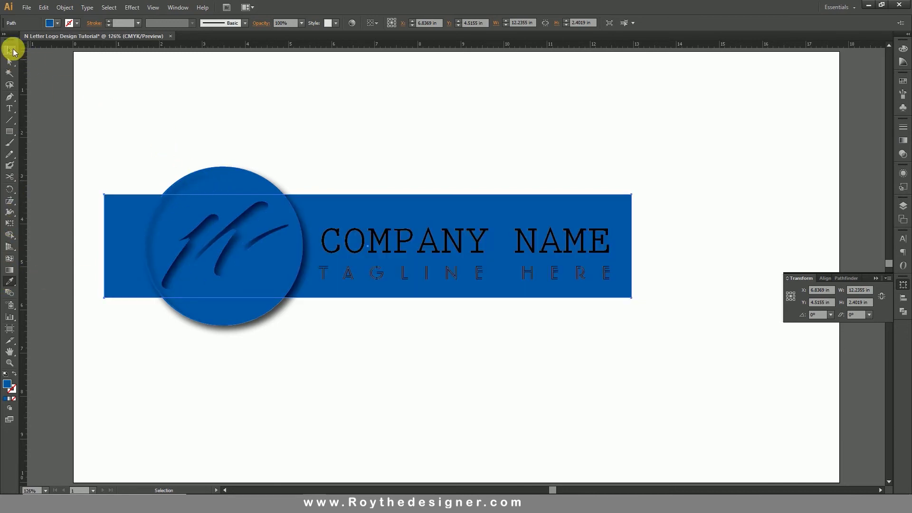
Step: Delete the banner section left of the circle with the Shape Builder
left_click(266, 151)
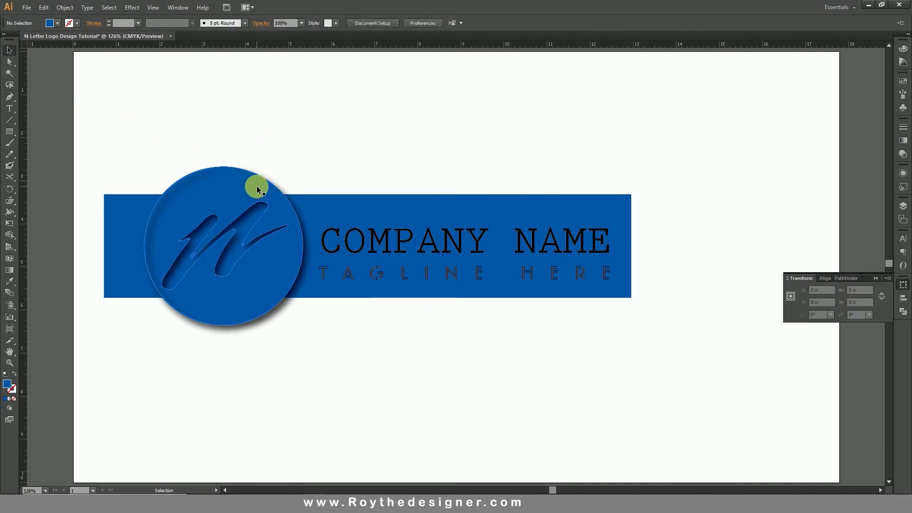
left_click_drag(325, 177, 291, 200)
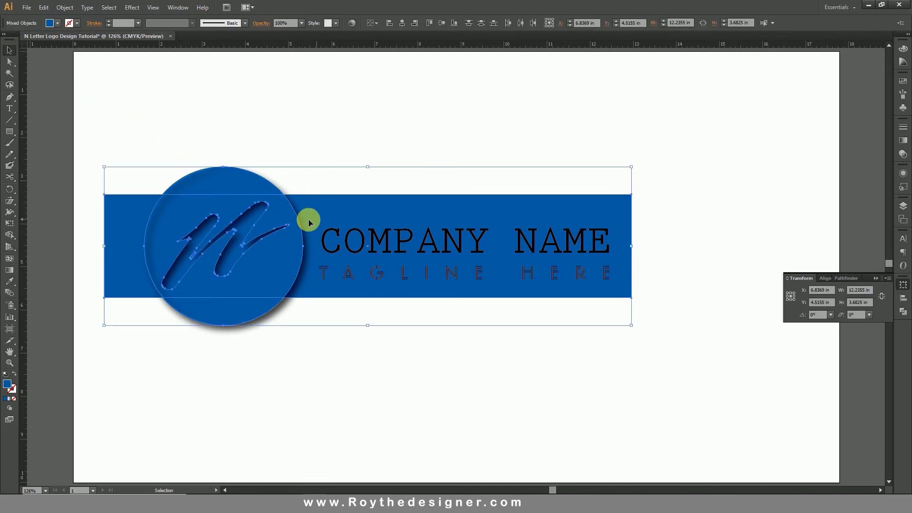
left_click(9, 234)
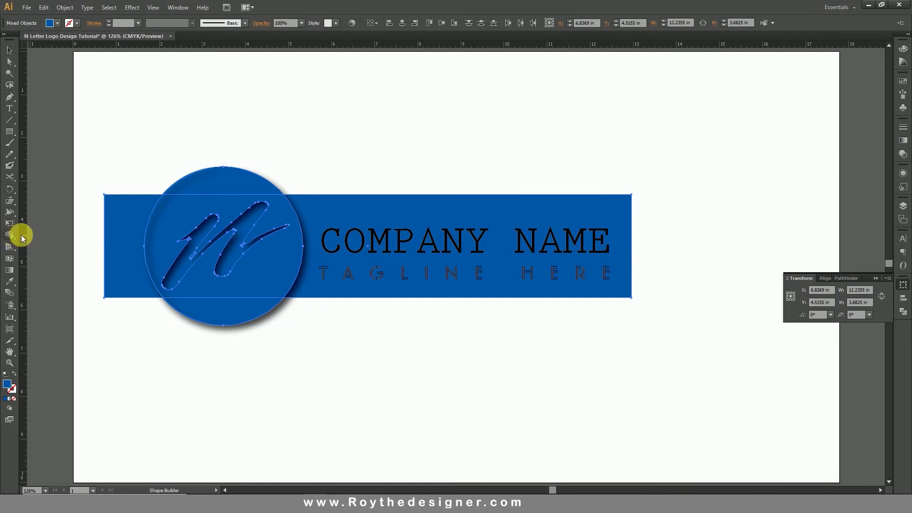
left_click(122, 232, "alt")
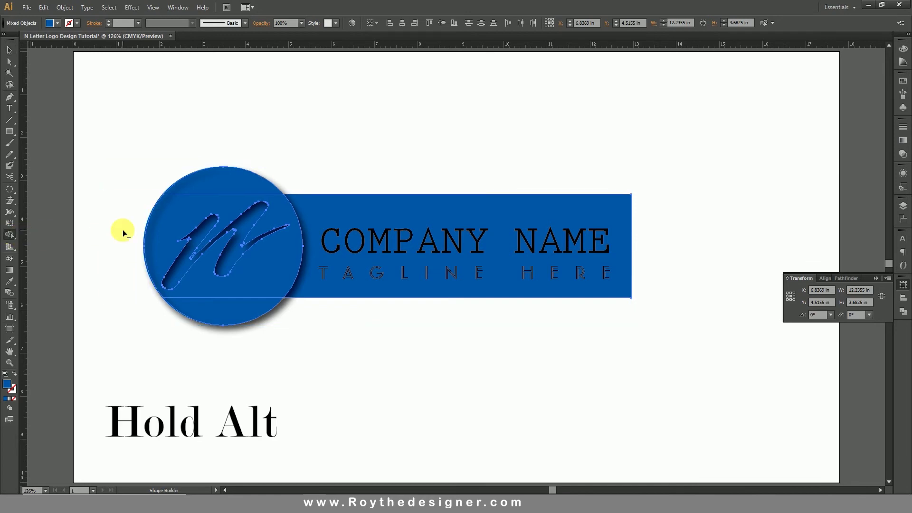
left_click(9, 50)
left_click(677, 157)
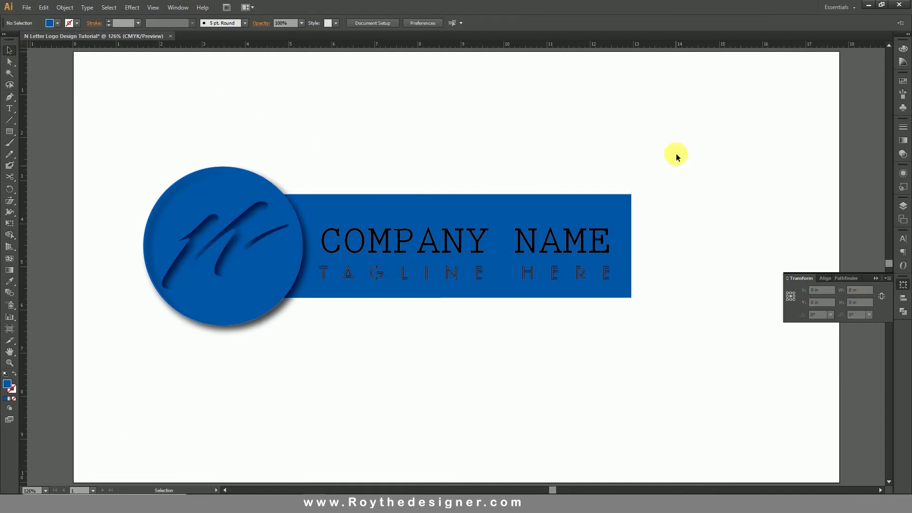
Step: Make the COMPANY NAME and TAGLINE HERE text white and zoom in to check the logo
left_click(588, 239)
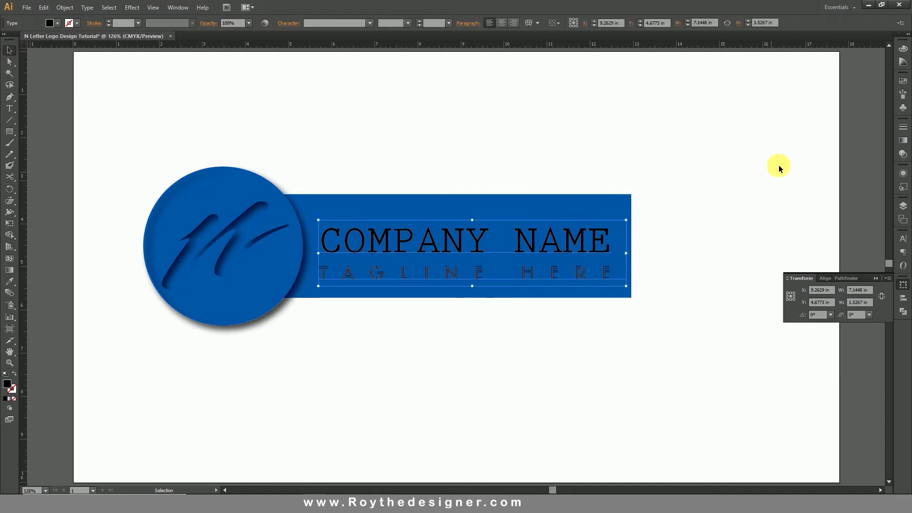
left_click(903, 49)
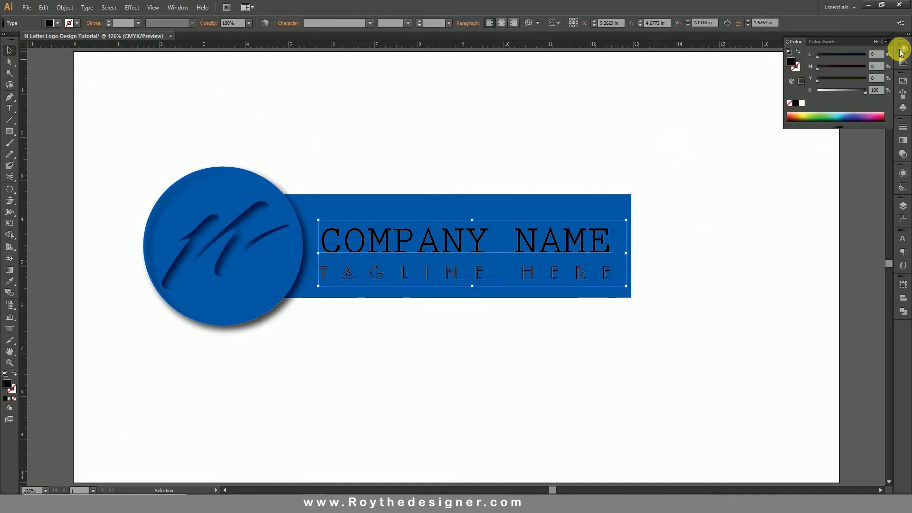
left_click(802, 103)
left_click(592, 136)
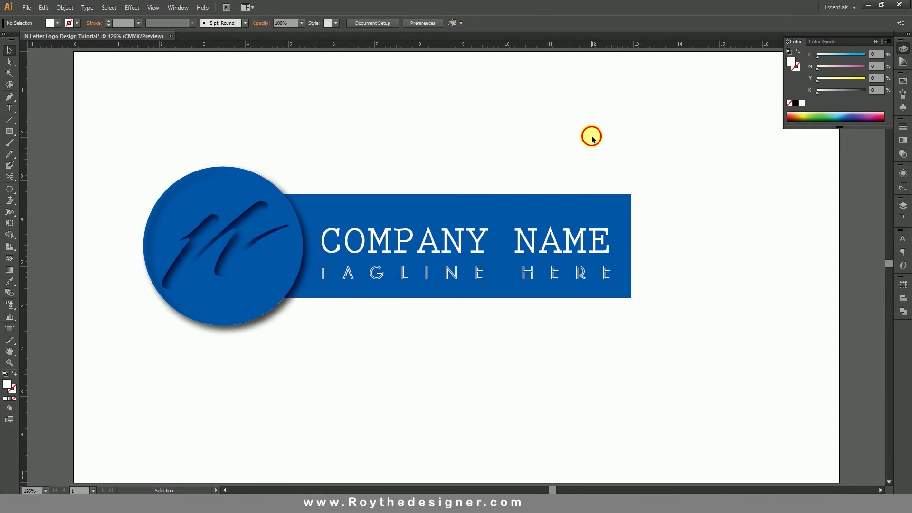
key("ctrl+minus")
key("ctrl+minus")
left_click_drag(519, 287, 488, 300)
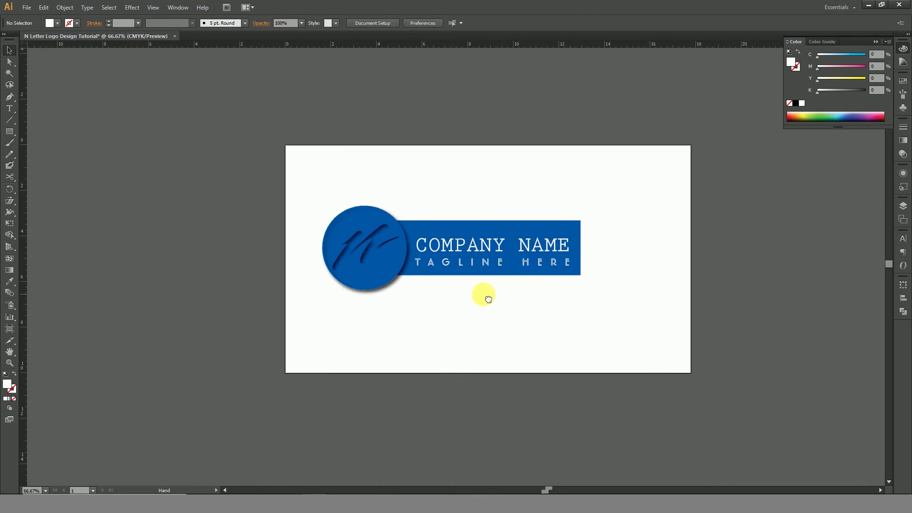
left_click_drag(307, 168, 693, 384)
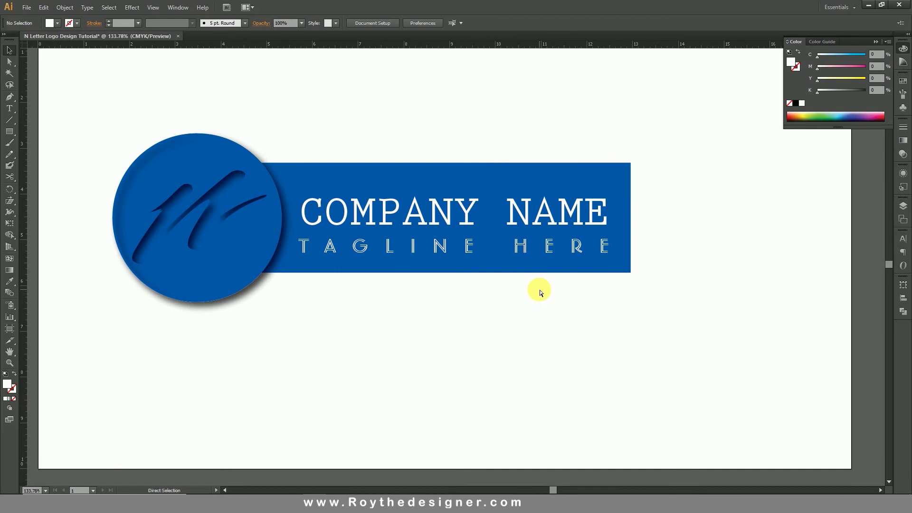
Step: At 100% view, marquee-select only the blue circle and its N strokes
key("ctrl+1")
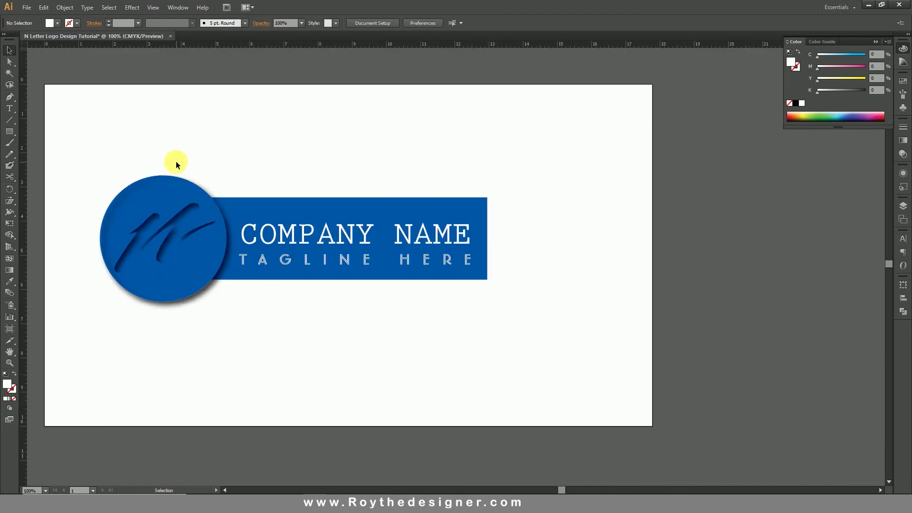
left_click_drag(163, 186, 173, 209)
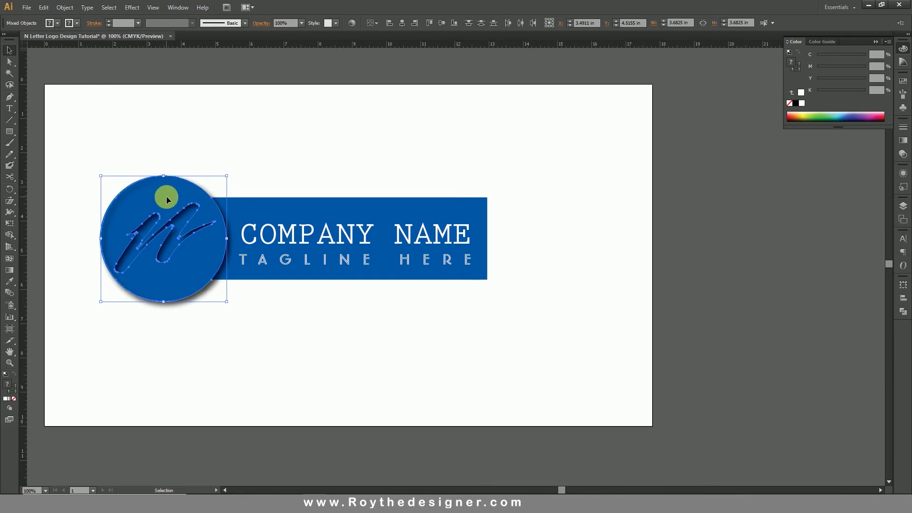
Step: Copy the circle emblem, paste it in front, and move the copy to the artboard's top right
left_click(43, 8)
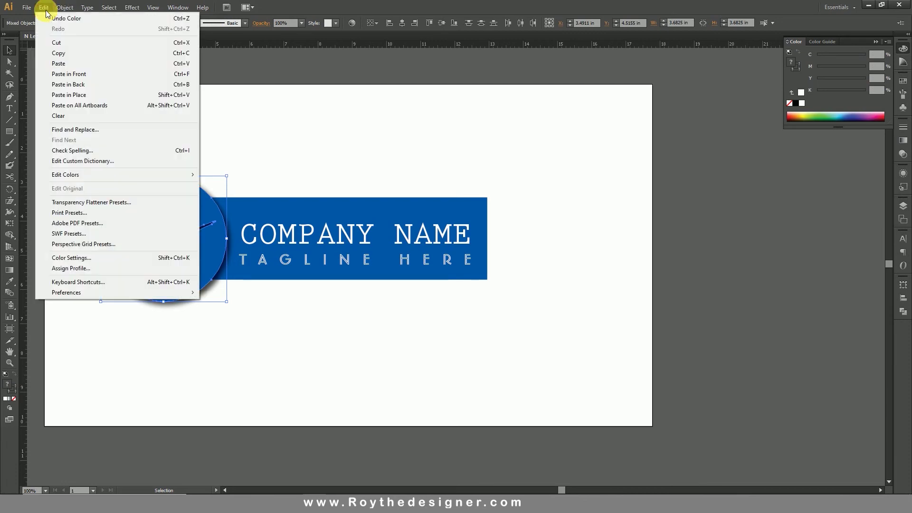
left_click(60, 56)
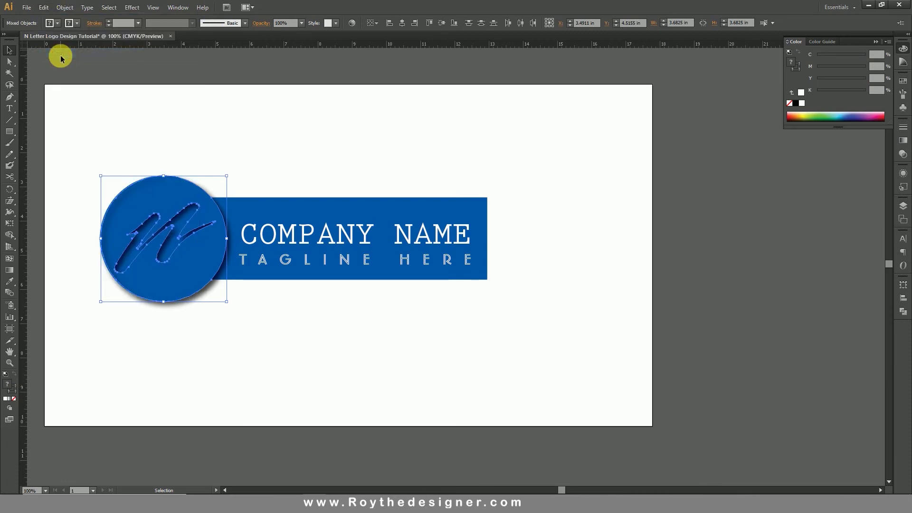
left_click(43, 9)
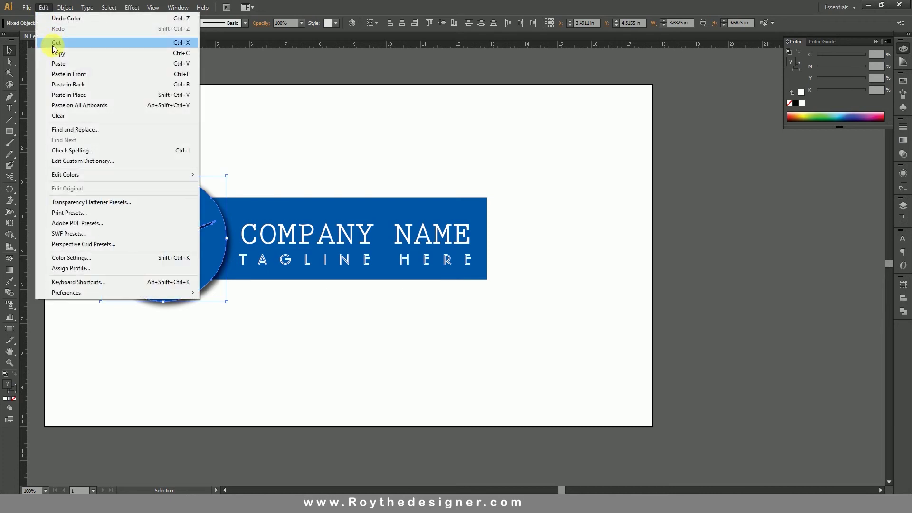
left_click(67, 75)
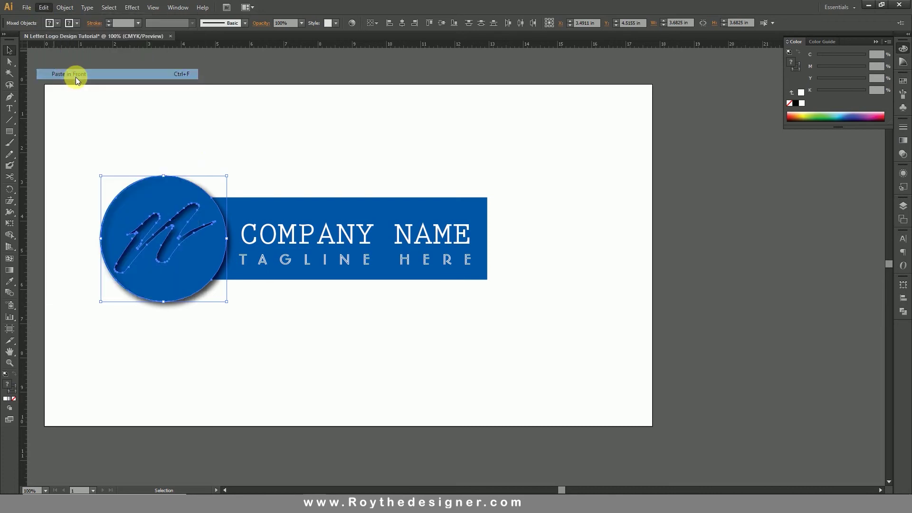
left_click_drag(178, 191, 577, 105)
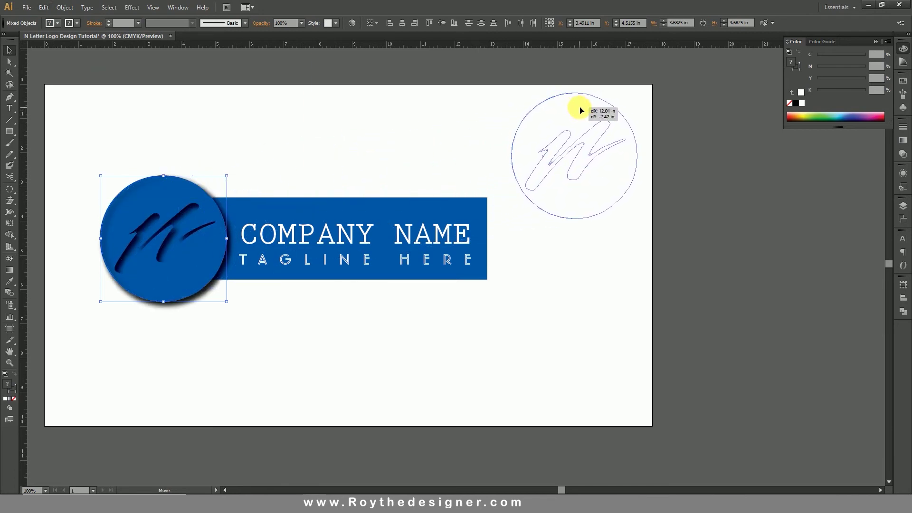
left_click_drag(576, 105, 584, 112)
left_click_drag(328, 161, 179, 305)
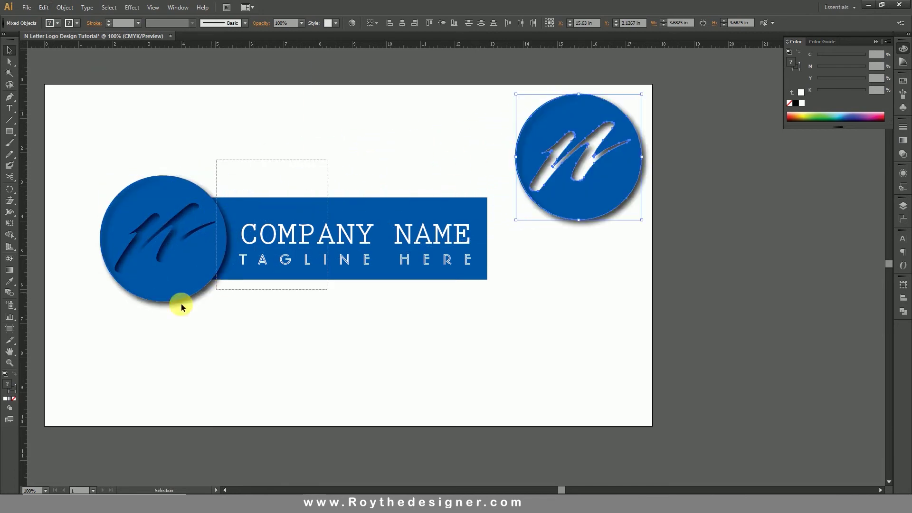
Step: Nudge the banner logo slightly left and clear the selection
left_click_drag(354, 244, 337, 243)
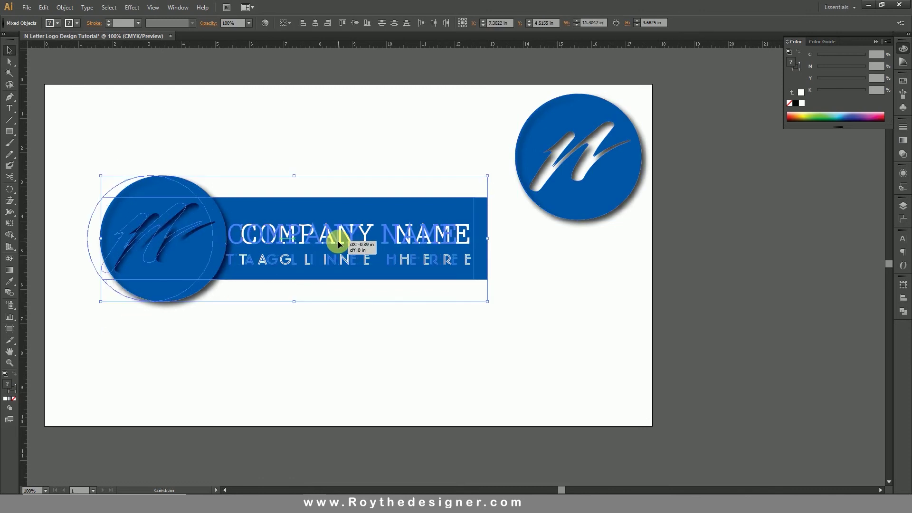
left_click(420, 149)
left_click(9, 133)
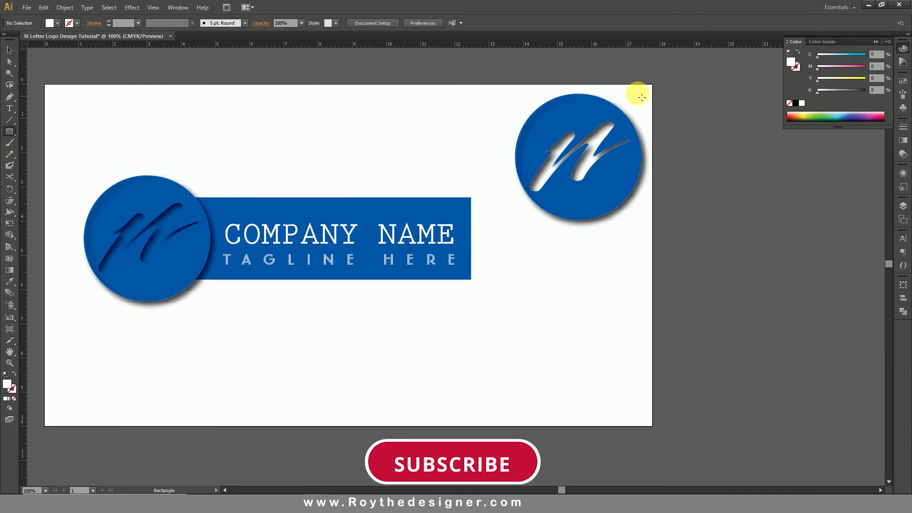
Step: Draw a square in the artboard's top-right corner, send it behind the emblem copy, and fill it orange
left_click_drag(655, 88, 515, 244)
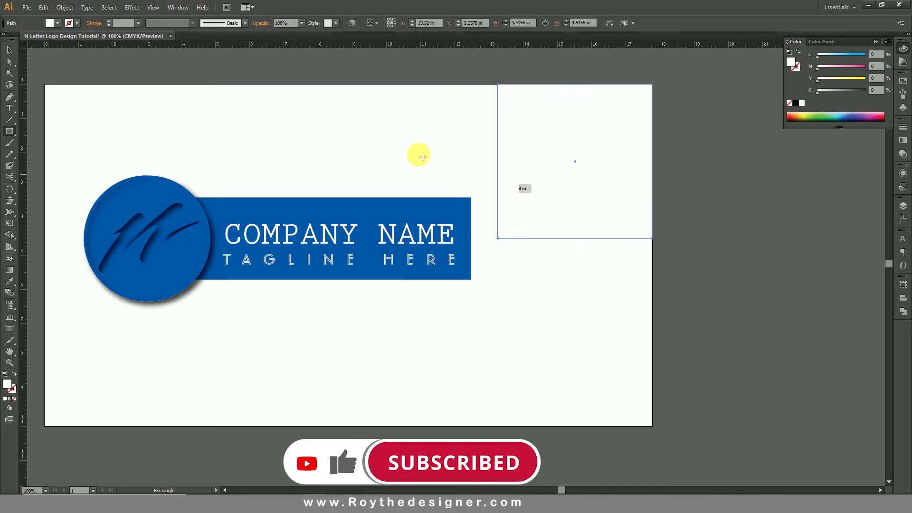
left_click(10, 50)
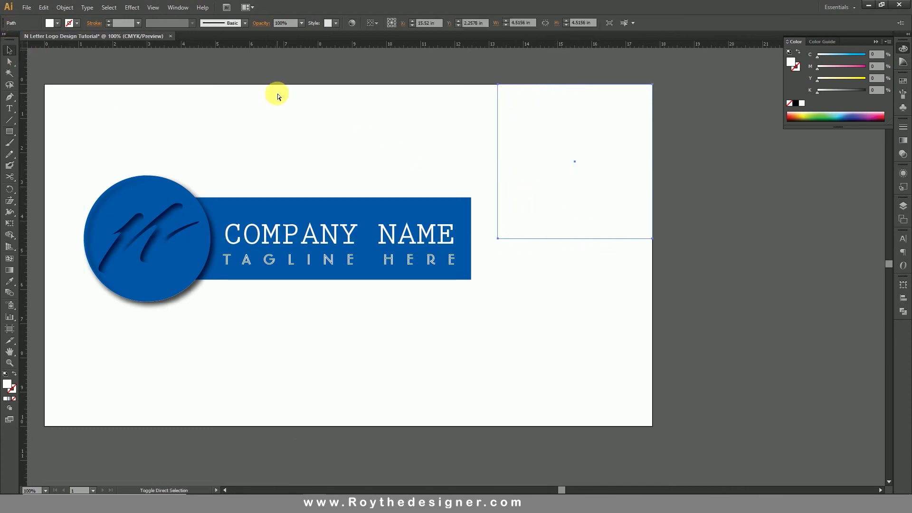
key("ctrl+shift+bracketleft")
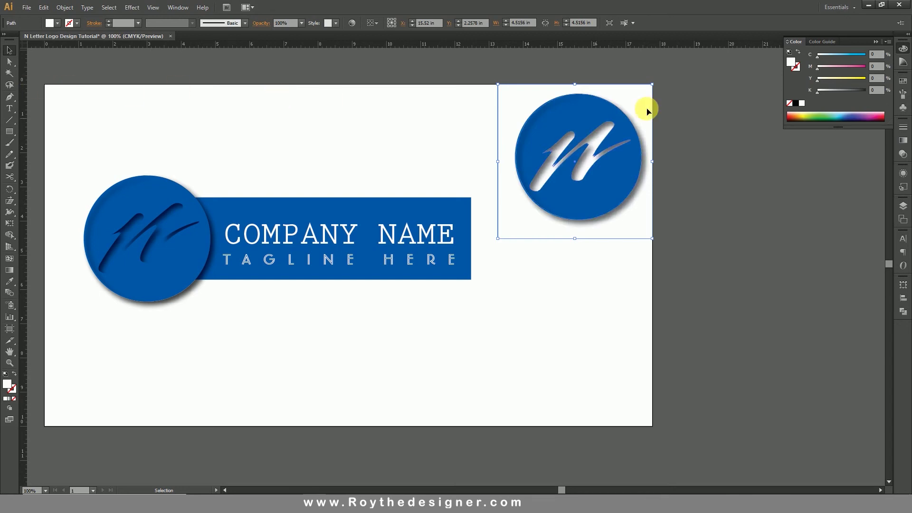
left_click_drag(861, 81, 868, 80)
left_click(836, 66)
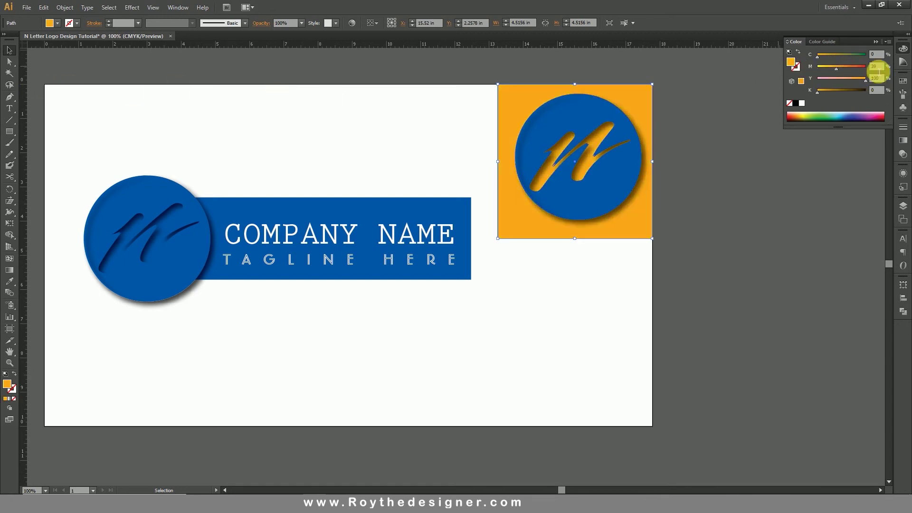
Step: Sample the square's orange onto the cut-out blue circle with the Eyedropper
left_click(587, 124)
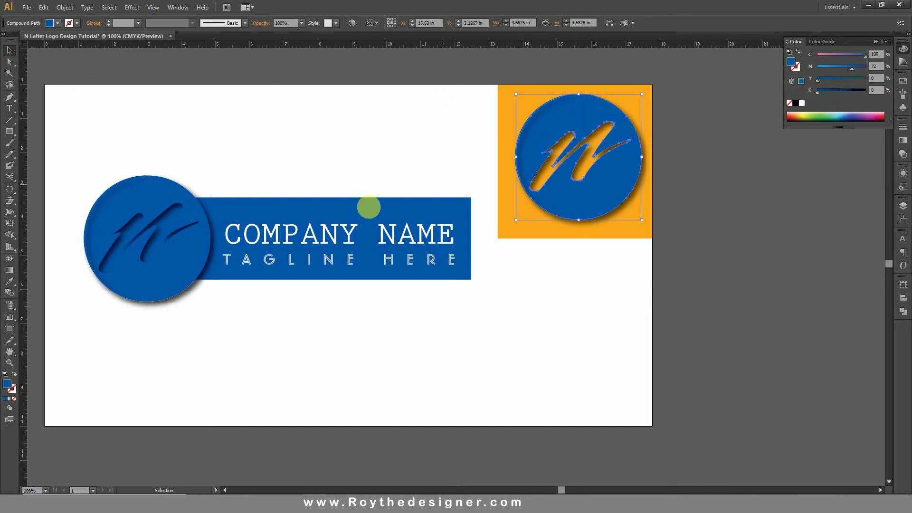
left_click(9, 281)
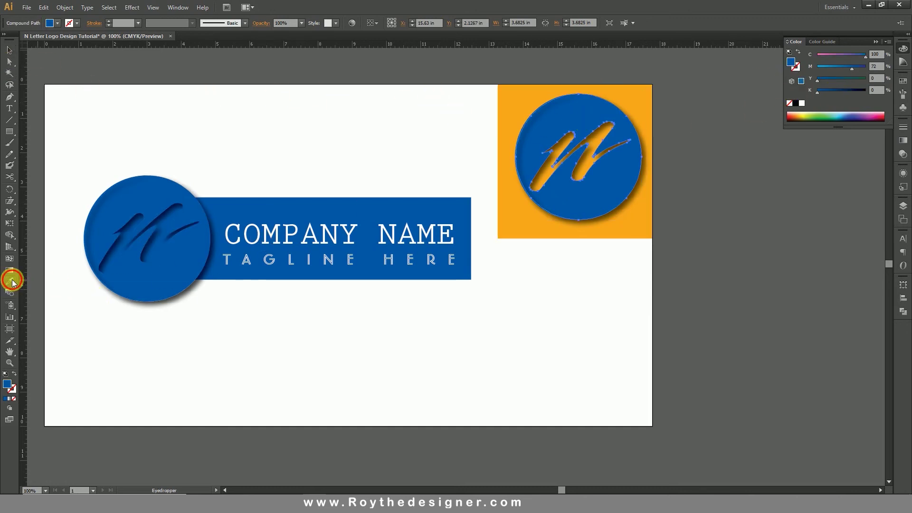
left_click(642, 93)
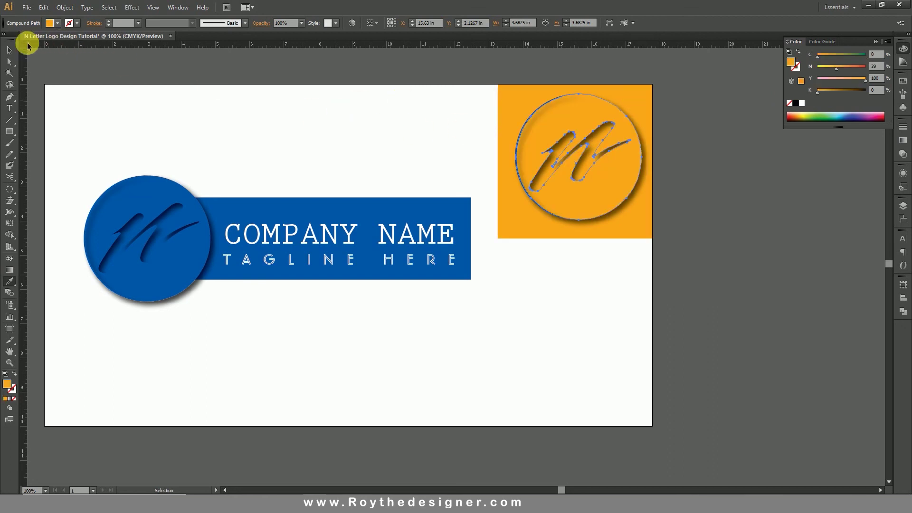
Step: Make the half-circle an unfilled orange outline with a 9 pt stroke weight
left_click(9, 50)
left_click(466, 100)
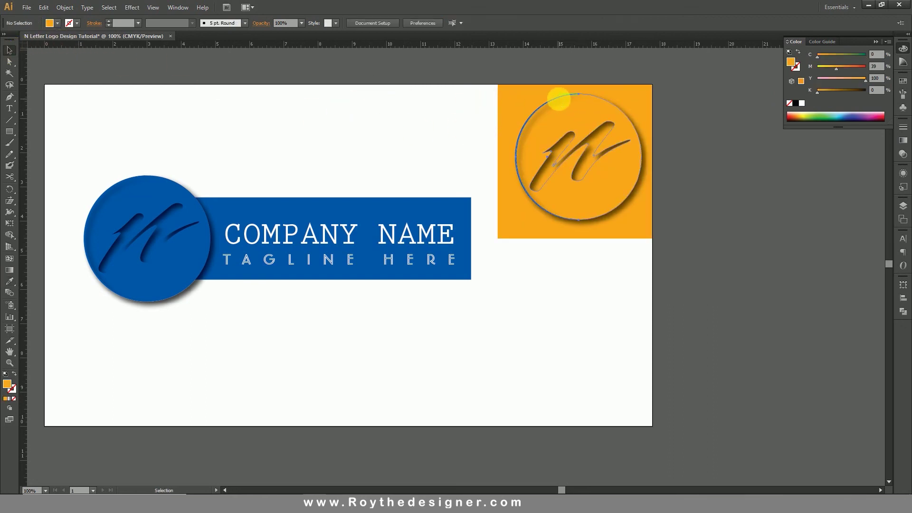
left_click(560, 101)
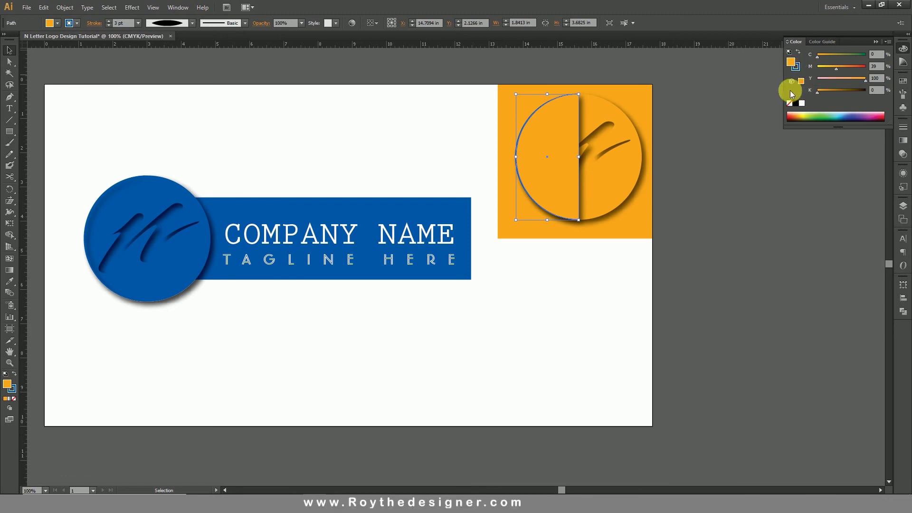
left_click(14, 373)
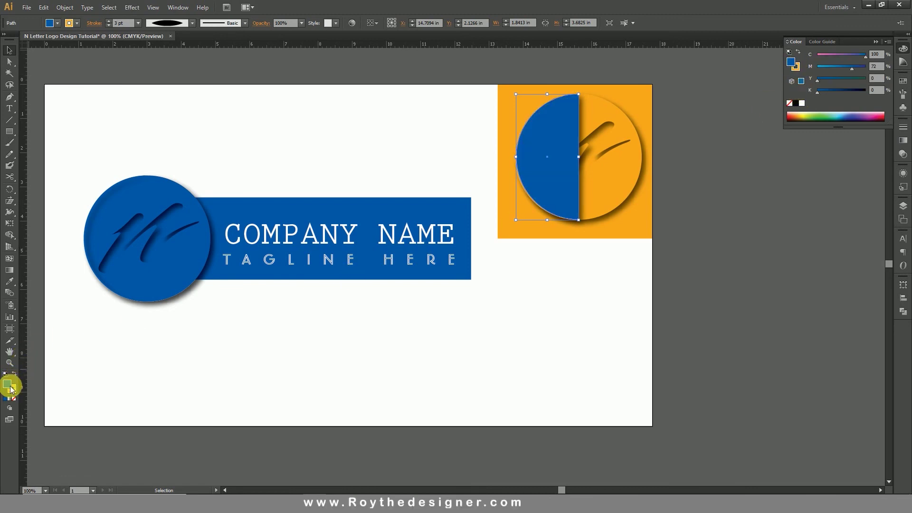
left_click(14, 399)
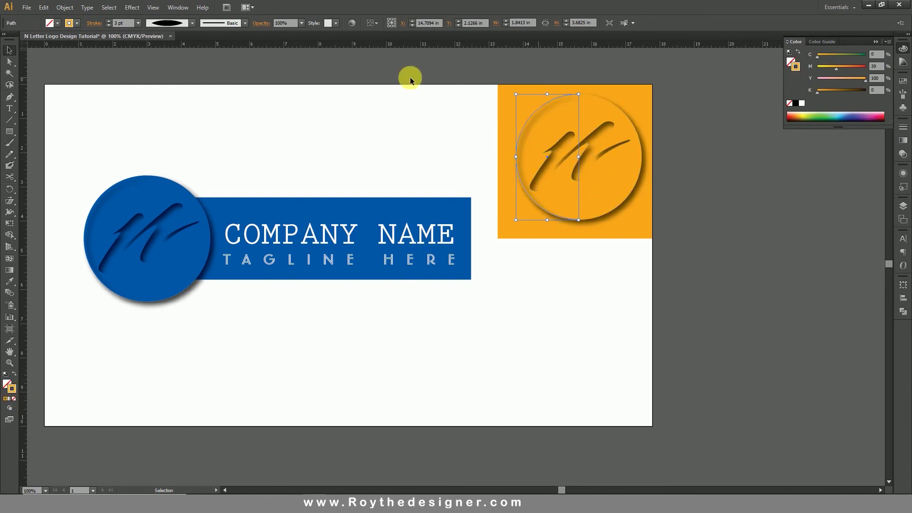
type("9")
key("Return")
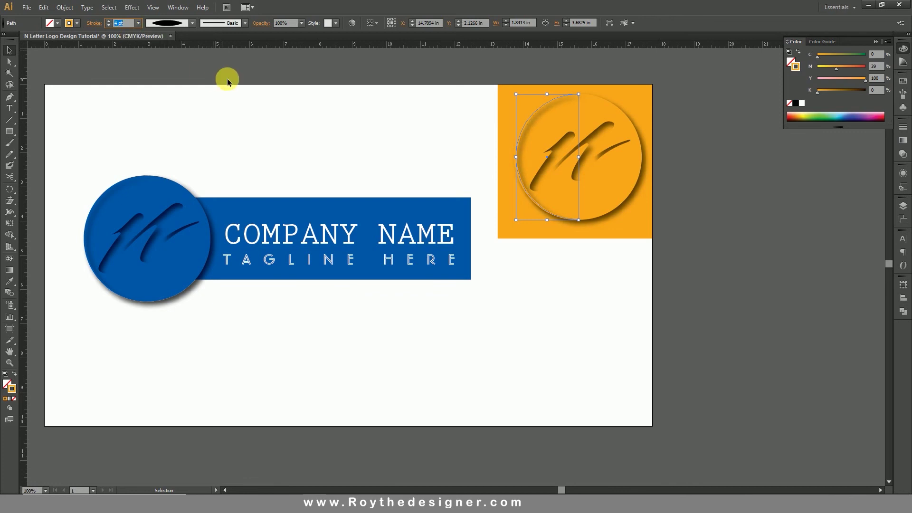
left_click(375, 118)
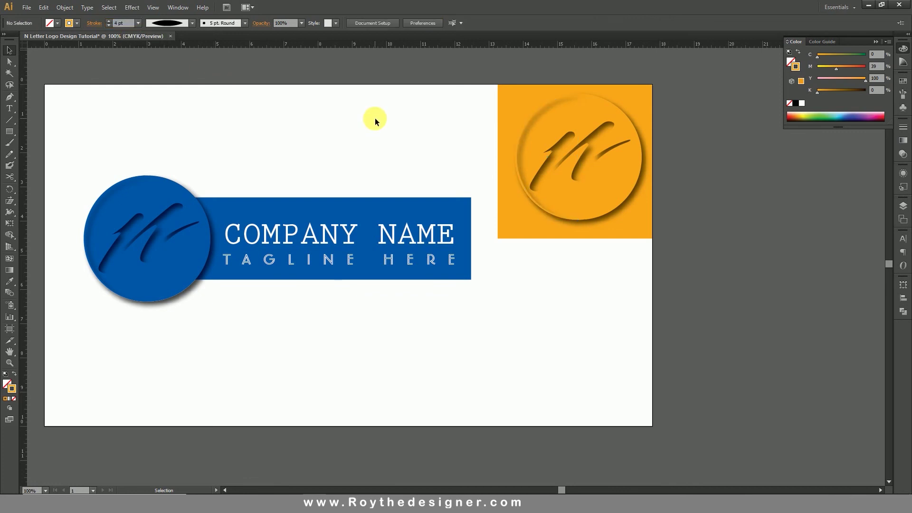
Step: Change the square's CMYK colour to magenta 45 with yellow kept at 100
left_click(643, 99)
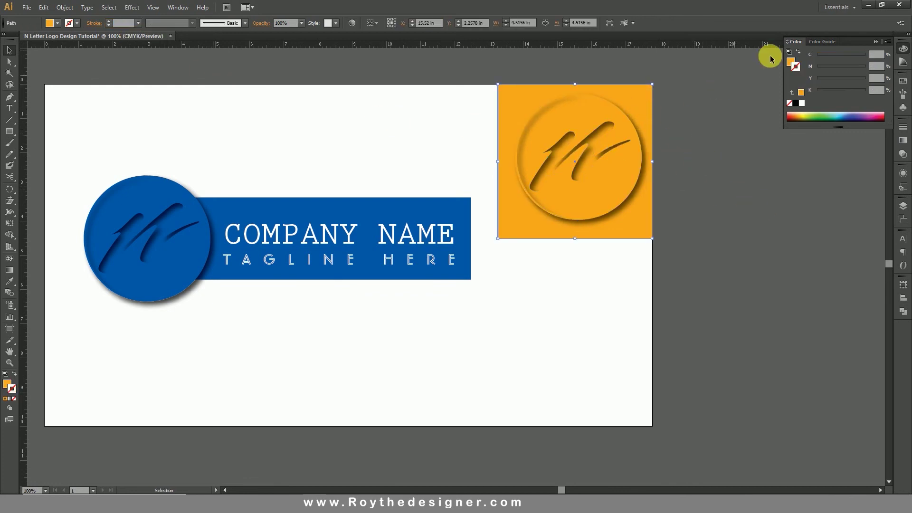
left_click(792, 63)
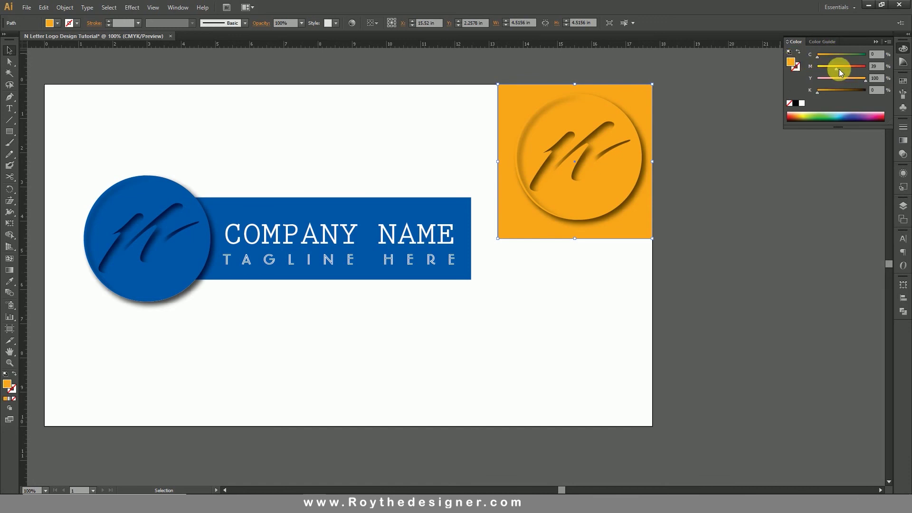
left_click(854, 79)
mouse_move(855, 80)
left_mouse_down()
mouse_move(873, 80)
mouse_move(839, 69)
left_mouse_up()
left_click(792, 187)
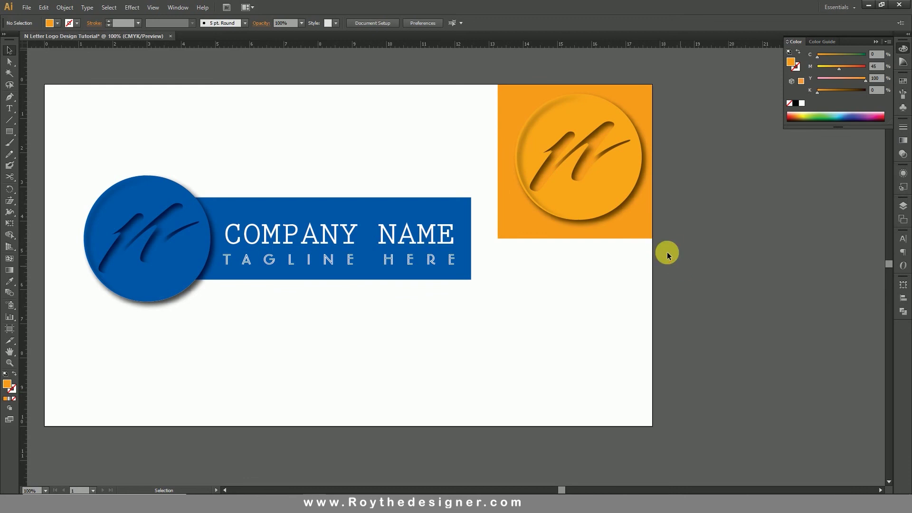
Step: Hide the orange-square variant via Object > Hide > Selection
left_click(576, 141)
left_click(65, 7)
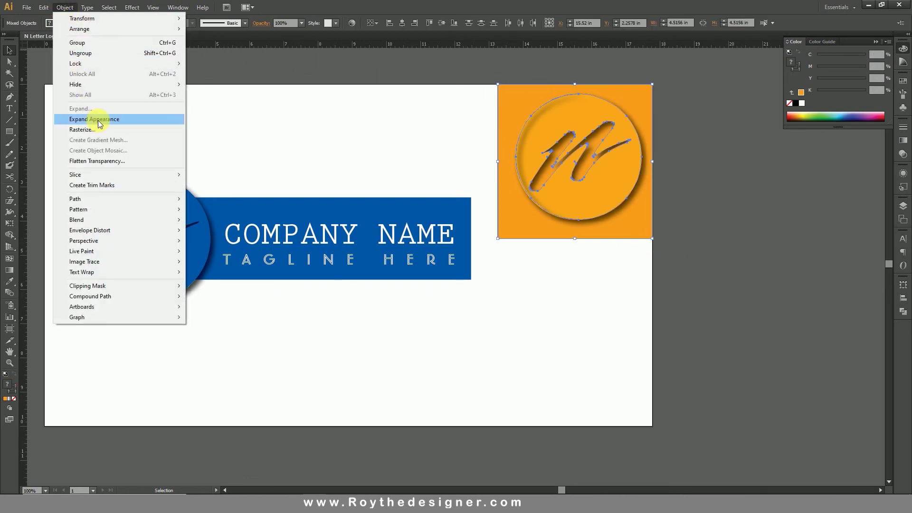
mouse_move(76, 85)
left_click(241, 84)
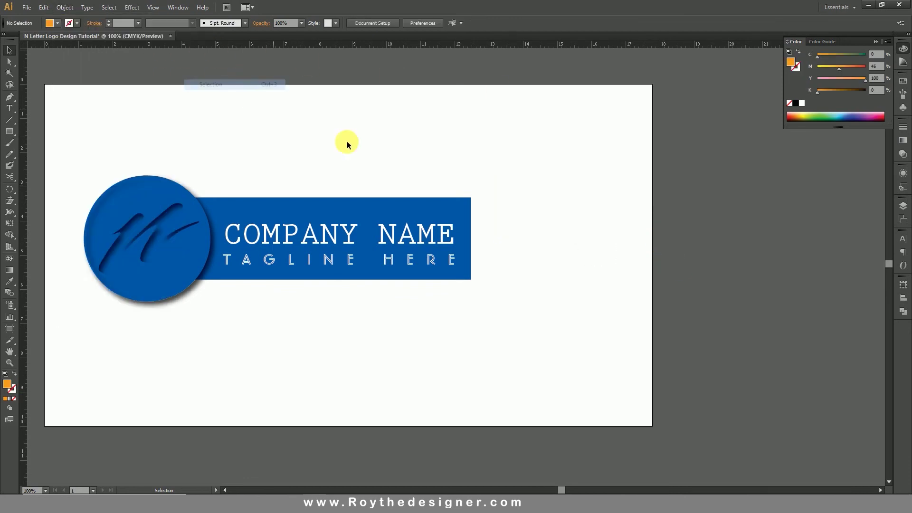
Step: Scale the blue logo and COMPANY NAME banner up to about 14.06 × 4.48 in
mouse_move(614, 144)
left_mouse_down()
mouse_move(285, 309)
mouse_move(309, 309)
left_mouse_up()
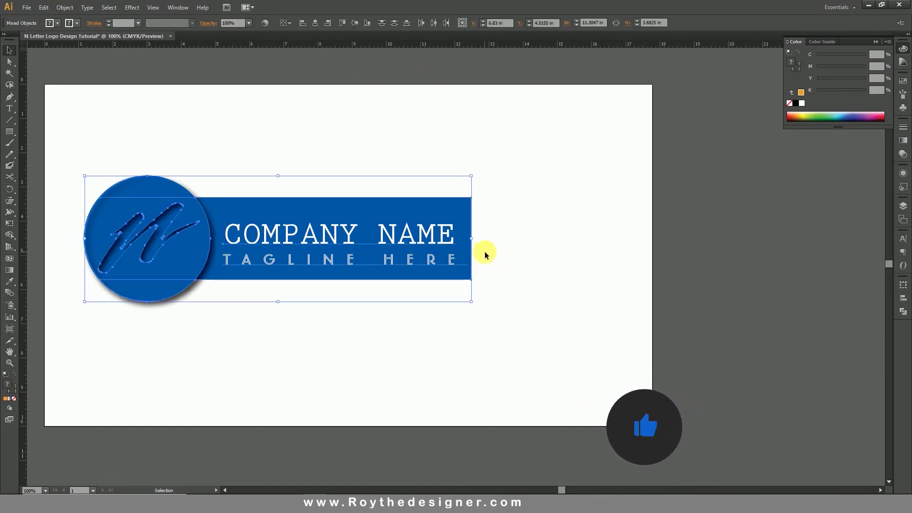
left_click_drag(471, 238, 582, 240)
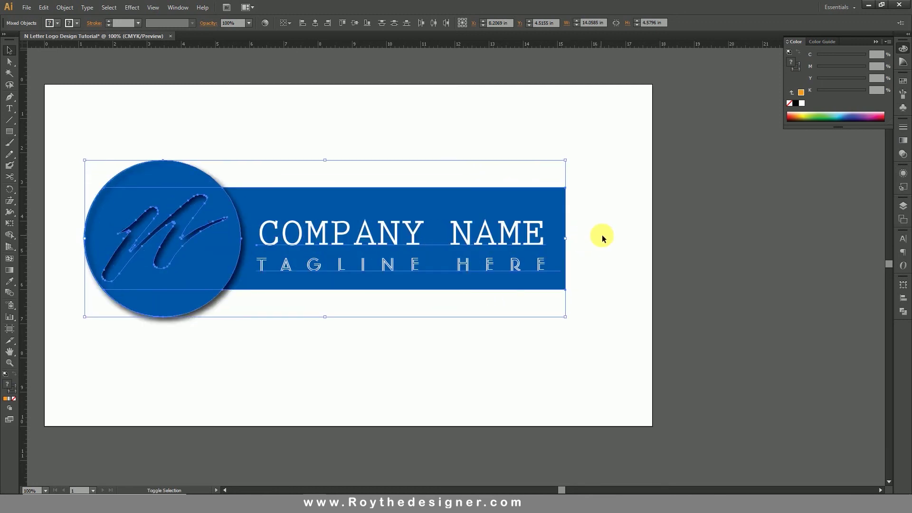
left_click(603, 234)
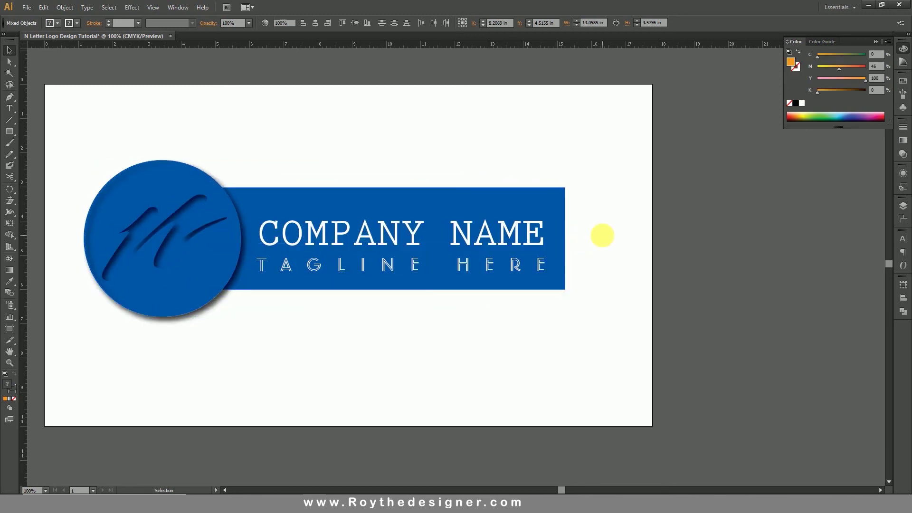
Step: Save the document as 'N Letter Logo Design Tutorial.ai' in CS6 format with default options
left_click(32, 8)
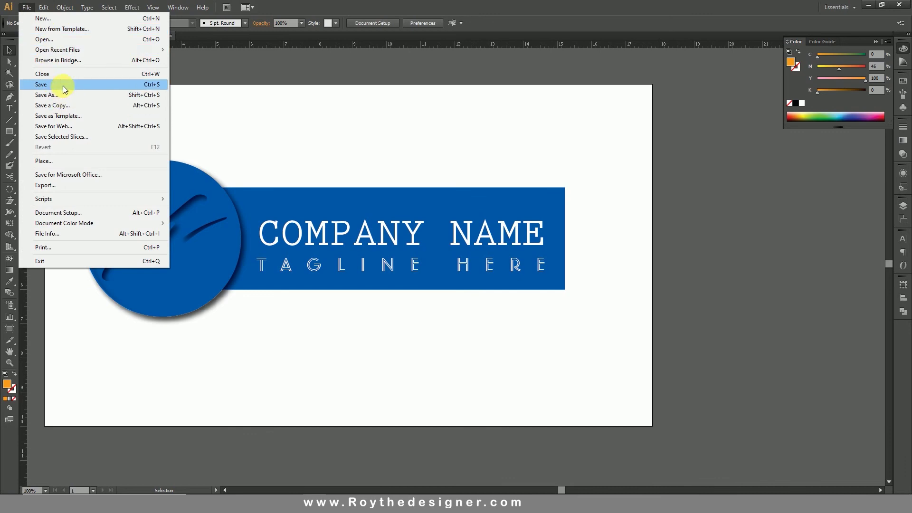
left_click(65, 89)
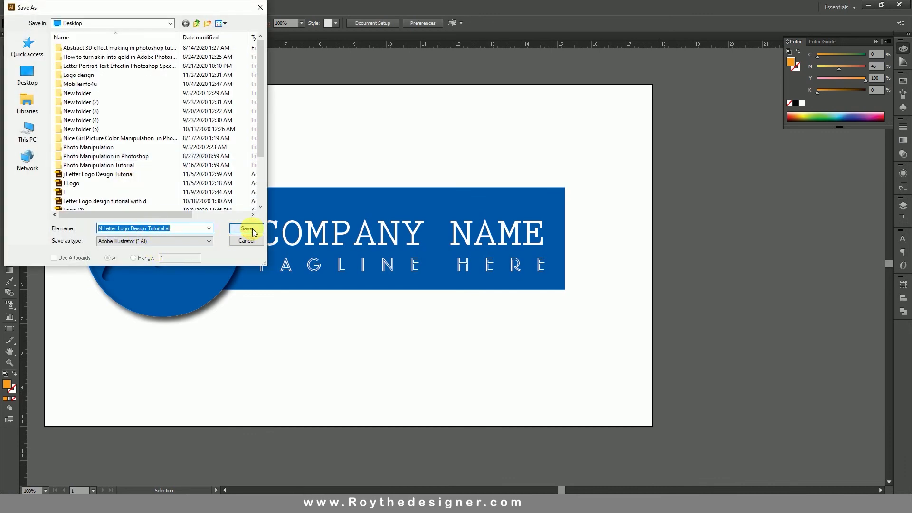
left_click(252, 231)
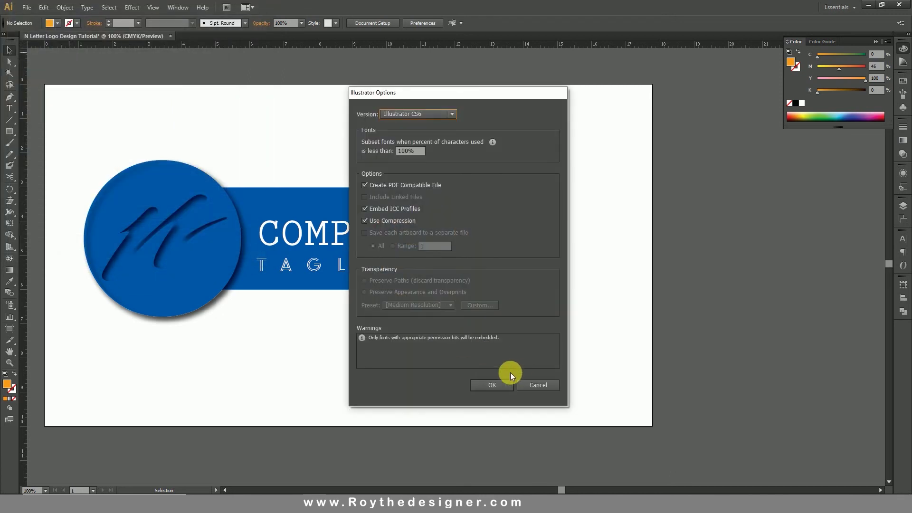
left_click(501, 384)
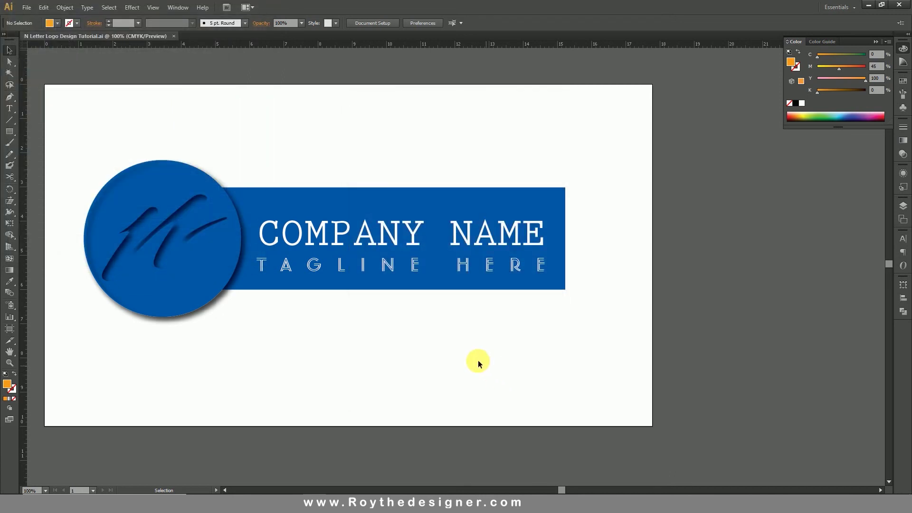
Step: Export the logo via Save for Web as a 1280 × 720 JPEG High image
left_click(29, 7)
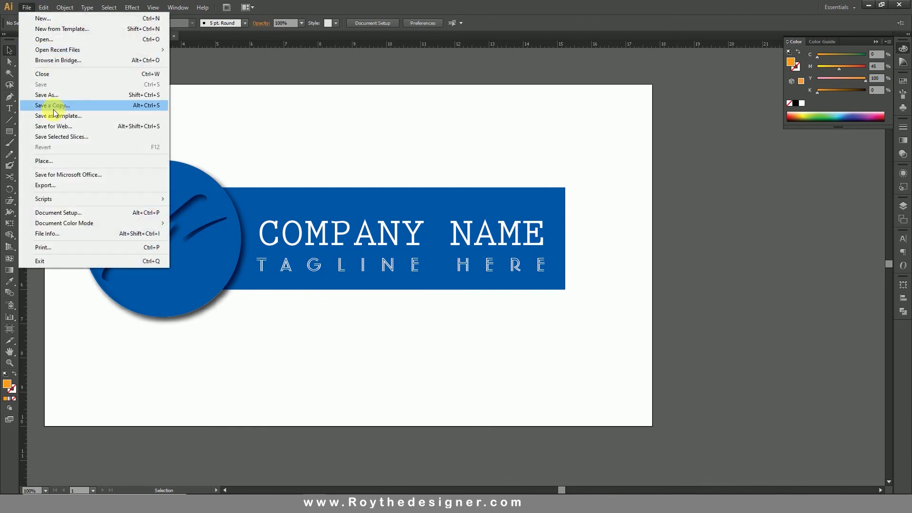
left_click(90, 132)
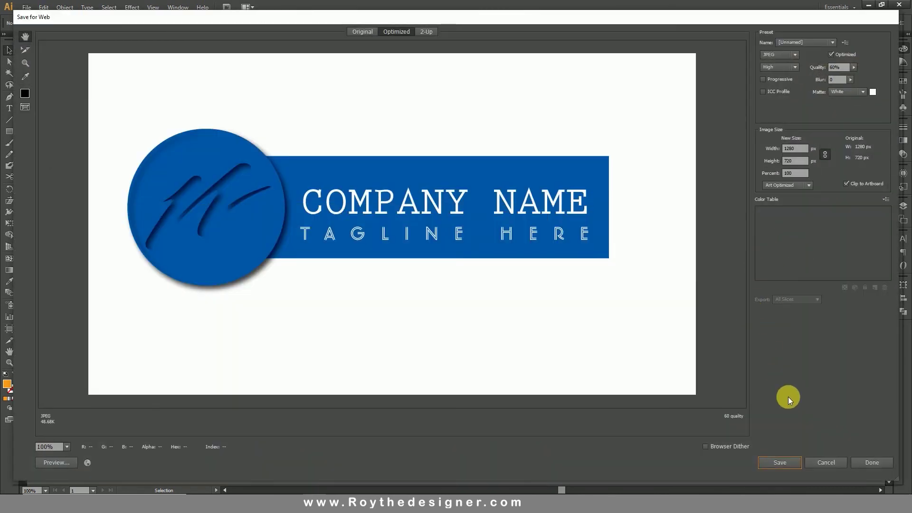
left_click(782, 463)
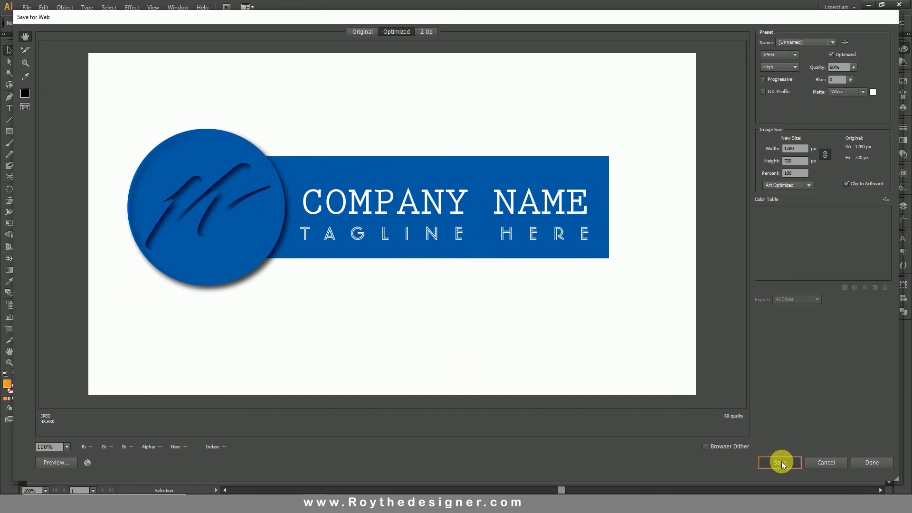
left_click(389, 265)
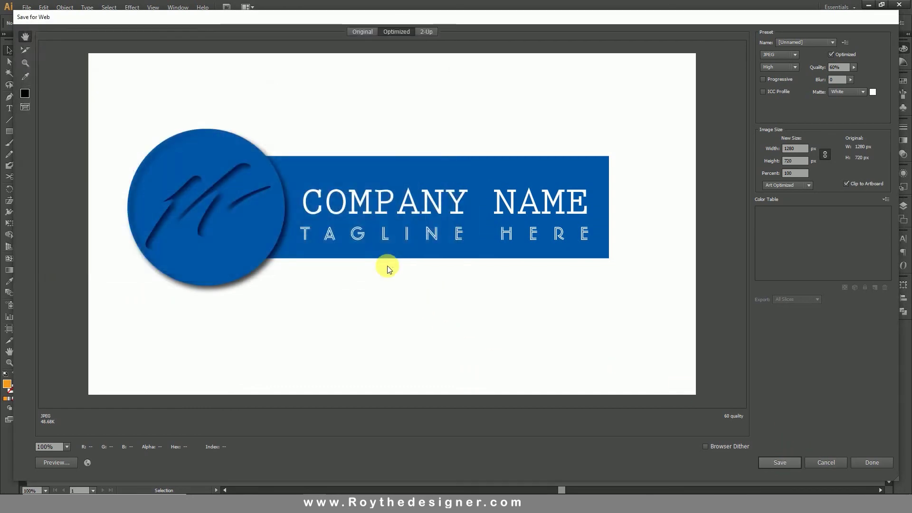